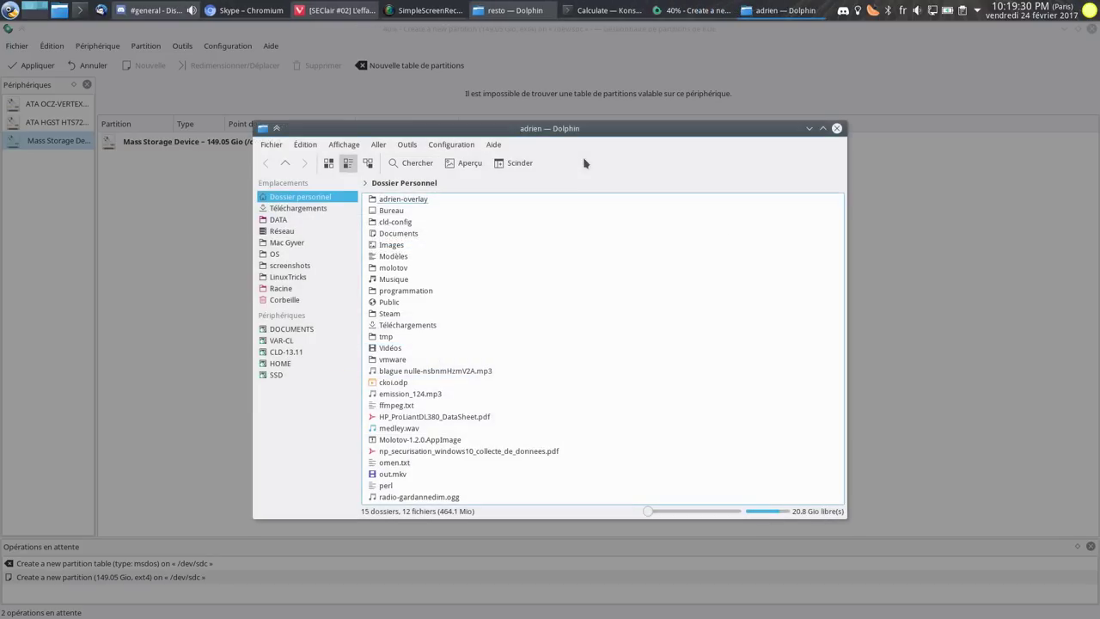
Step: Open the RAVE Wallpaper Collection 2 folder inside Téléchargements
left_click(386, 325)
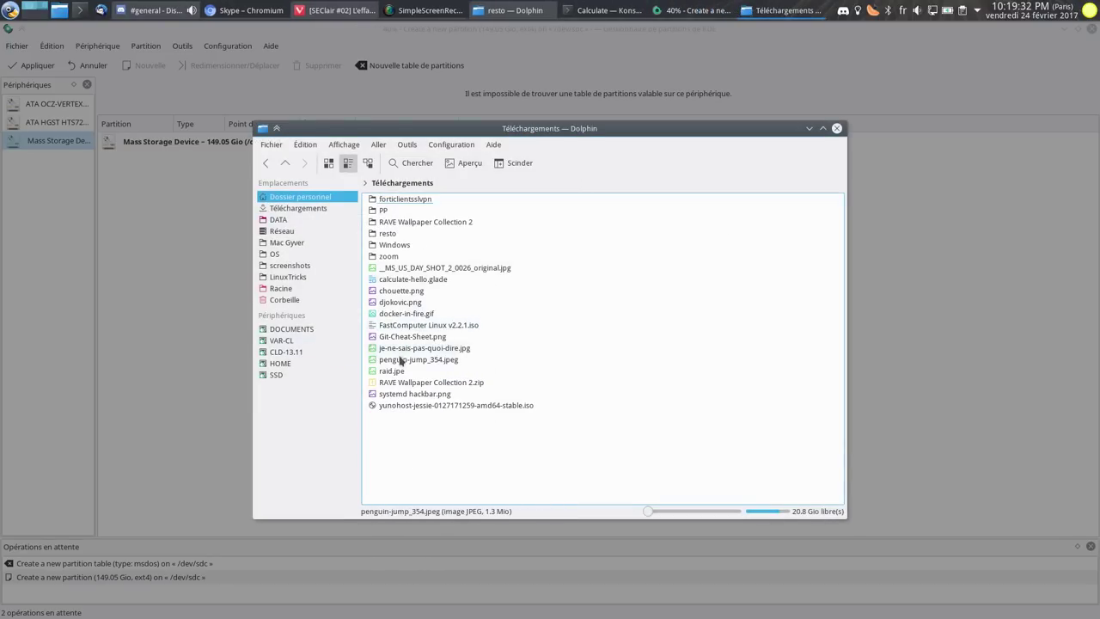
left_click(410, 384)
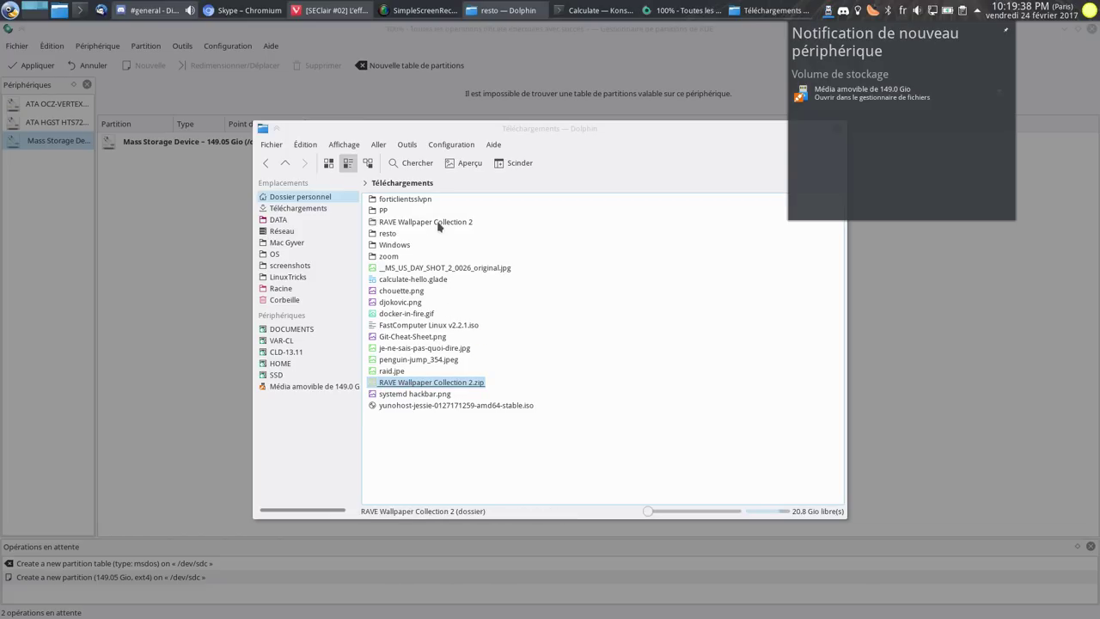
double_click(430, 382)
Step: Look through the wallpaper collection's thumbnails in Gwenview, and close the viewer
double_click(430, 233)
scroll(772, 359, "down", 3)
scroll(773, 359, "down", 5)
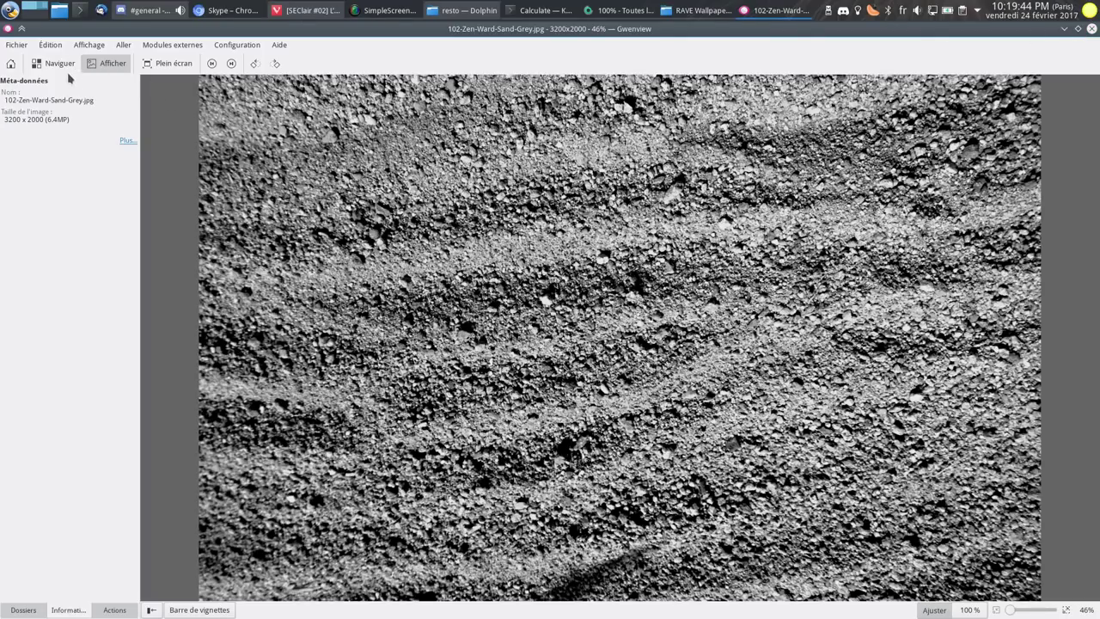
left_click(69, 63)
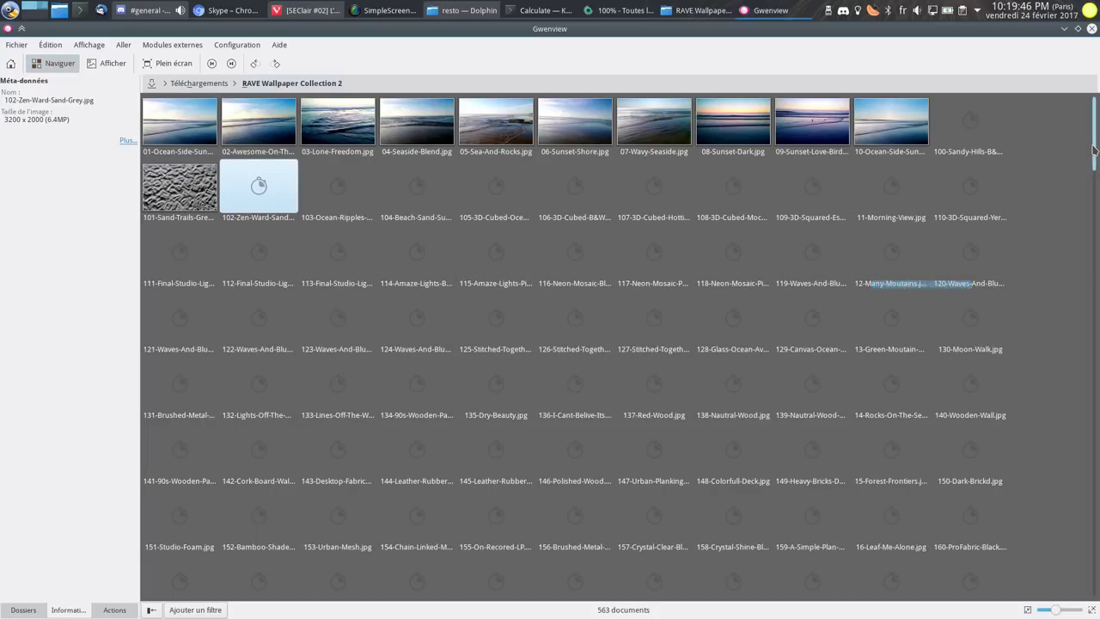
left_click_drag(1094, 151, 1041, 284)
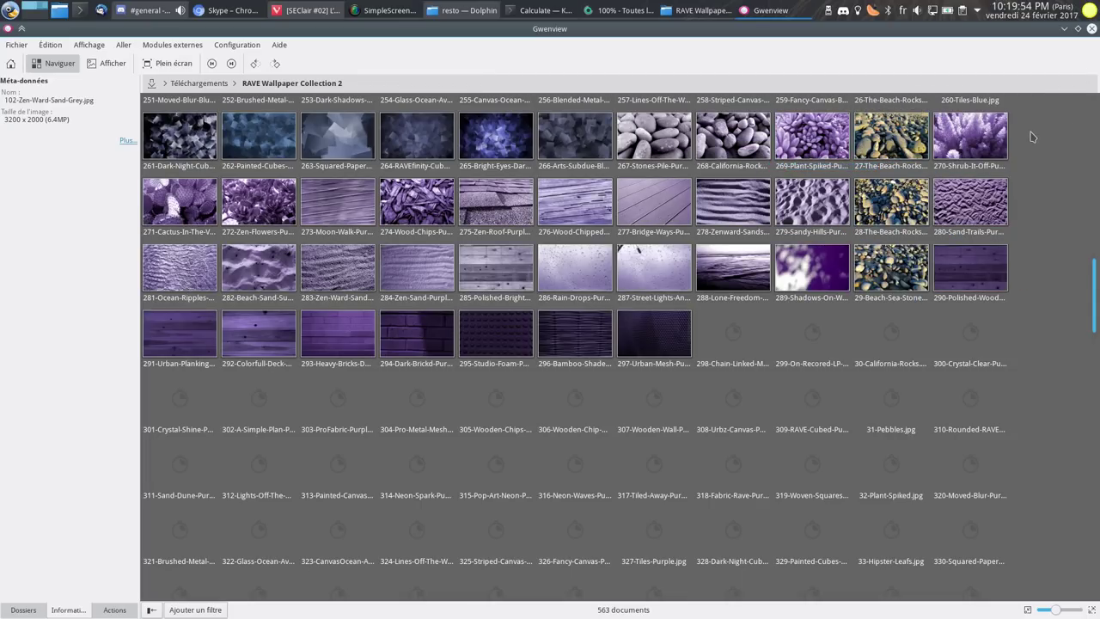
left_click(1092, 29)
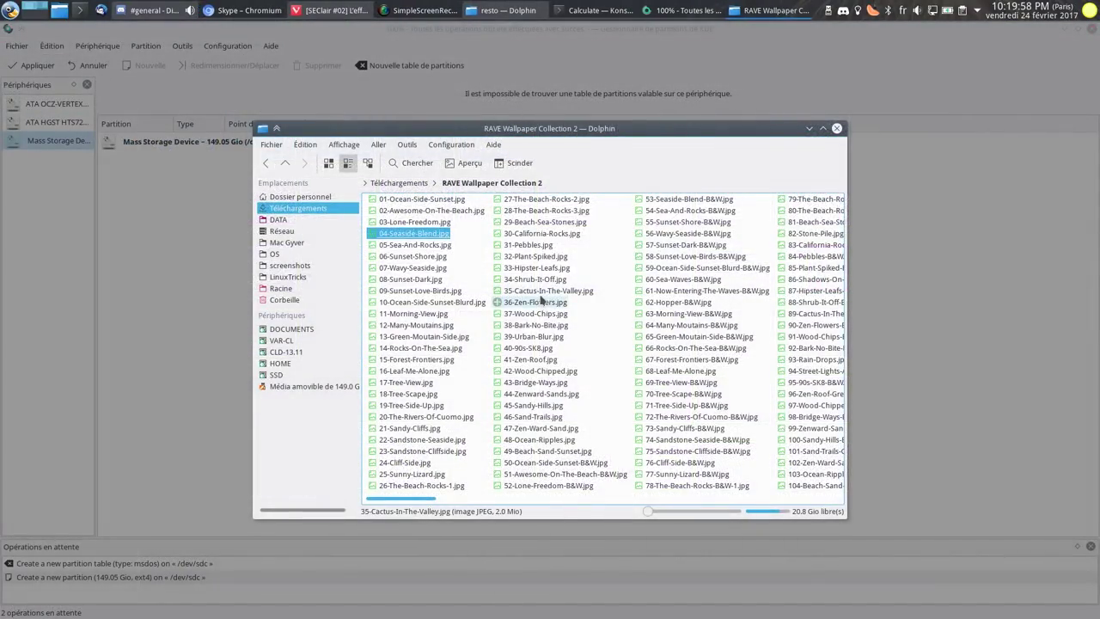
Step: Select all wallpaper images, and in Konsole run a recursive chown giving the regular user ownership of the removable drive's mount folder
key("ctrl+a")
key("alt+Tab")
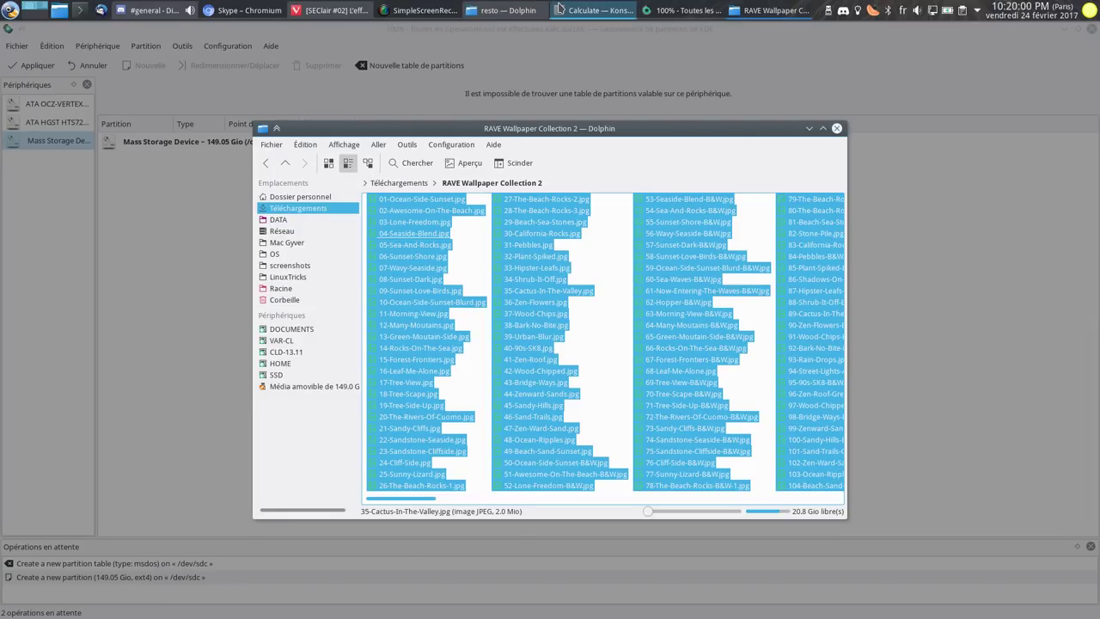
key("Return")
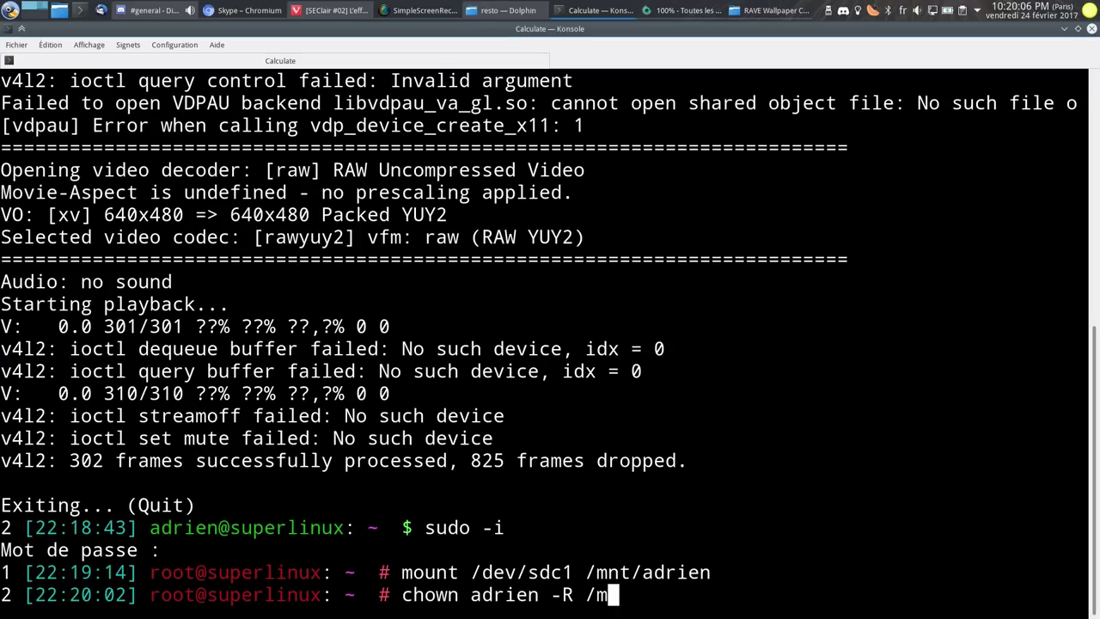
type("a")
key("Tab")
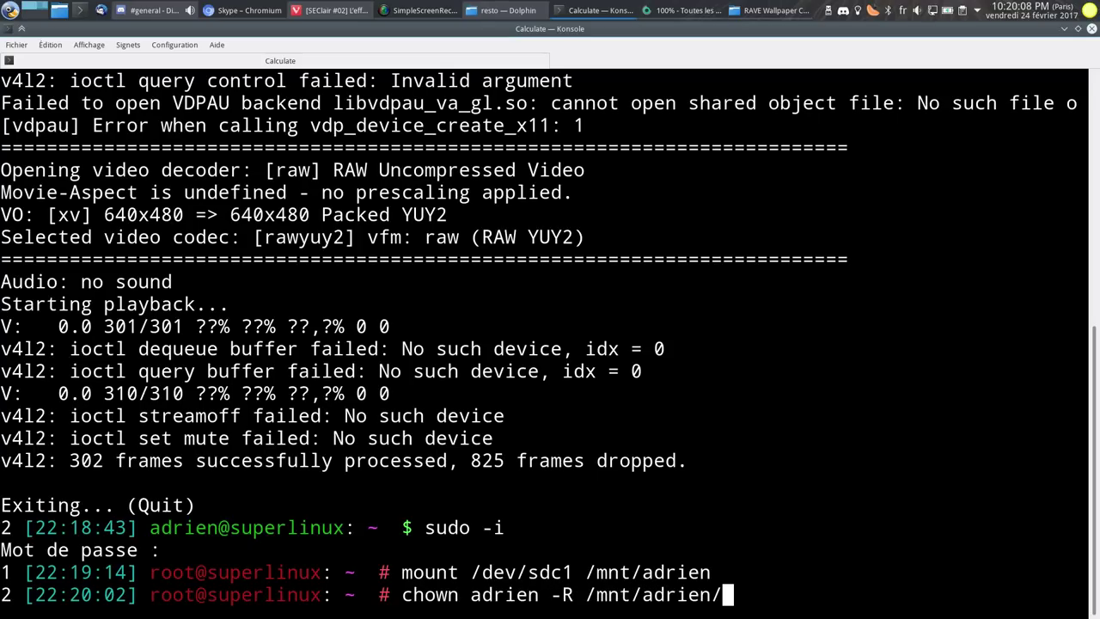
key("Return")
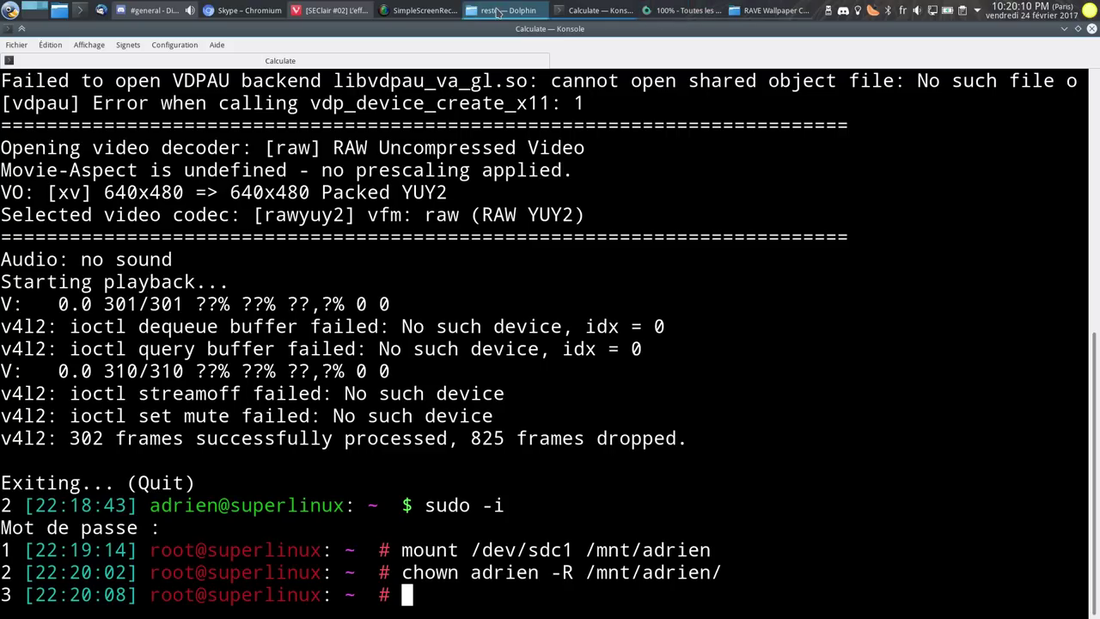
left_click(1064, 30)
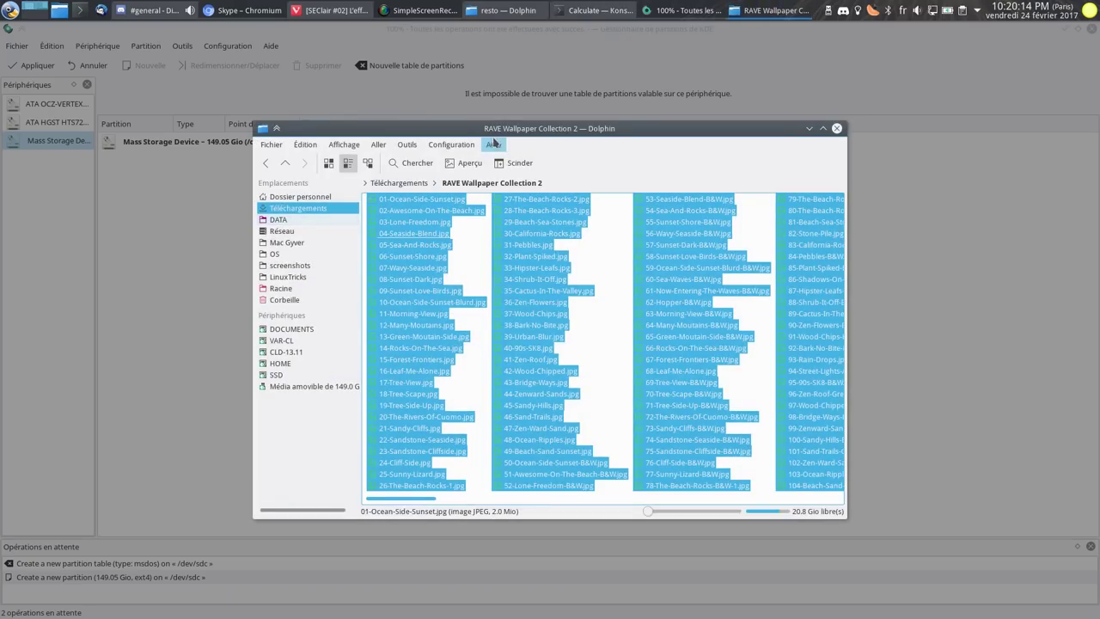
Step: Copy the selected images to the root of the 149.0 Gio removable drive, cancelling the overwrite of files already there
right_click(400, 302)
left_click(427, 323)
left_click(326, 386)
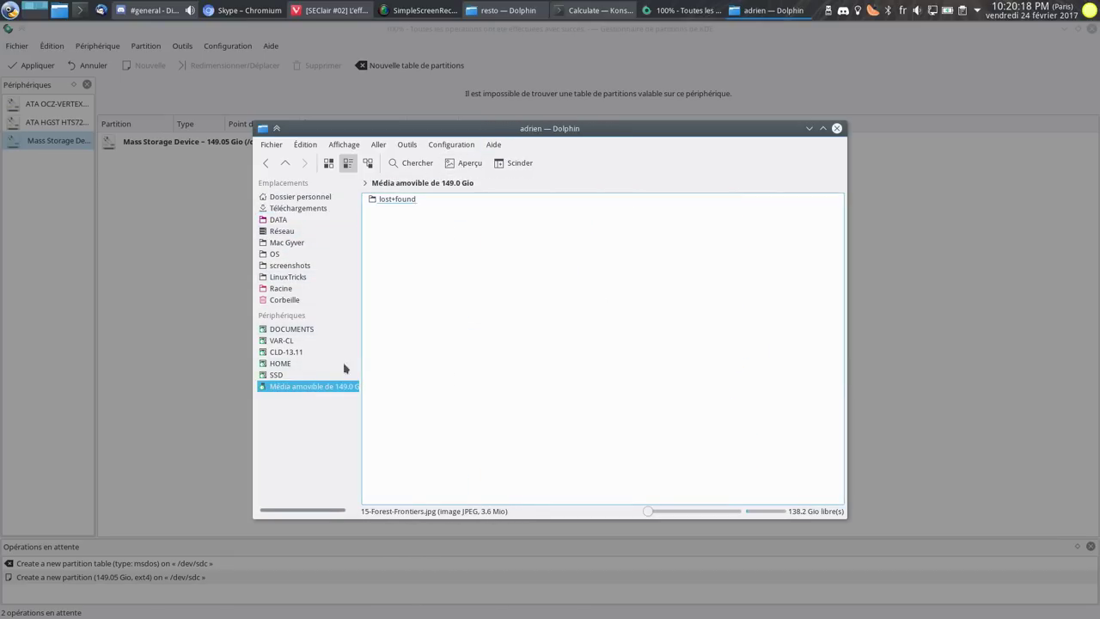
left_click(518, 184)
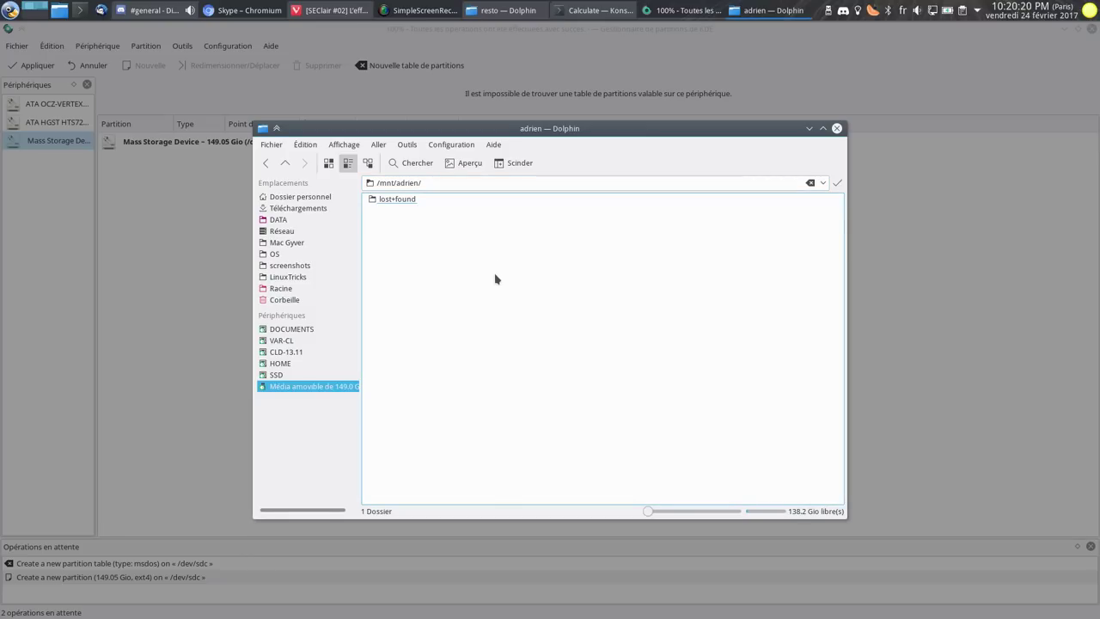
key("ctrl+v")
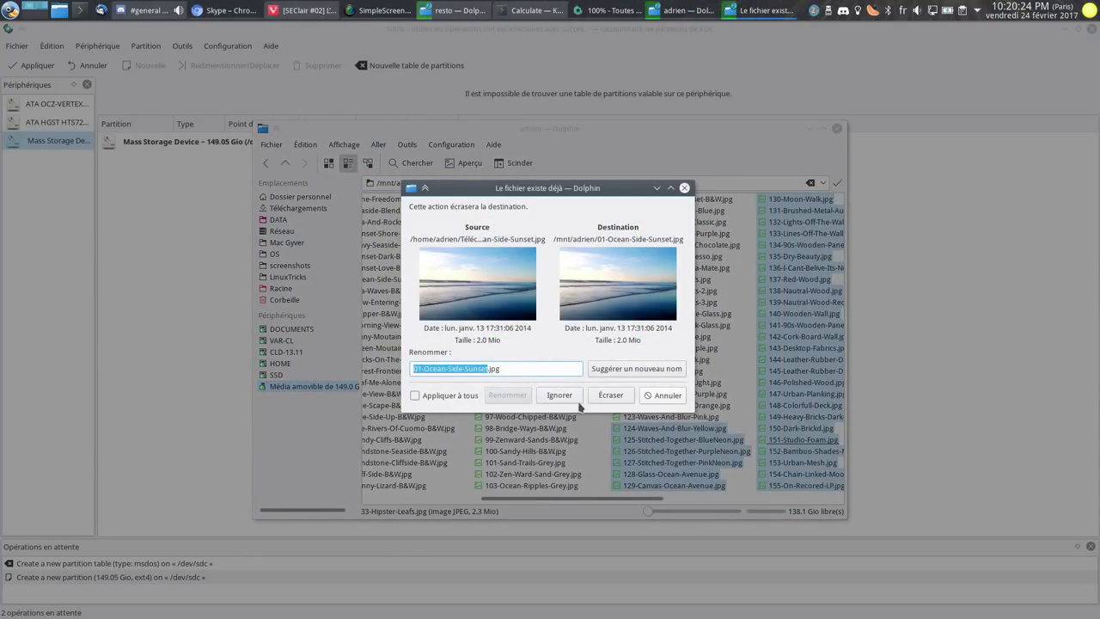
left_click(668, 395)
Step: Create a folder named 1 at the root of the removable drive and paste the copied images into it
left_click(461, 336)
right_click(461, 335)
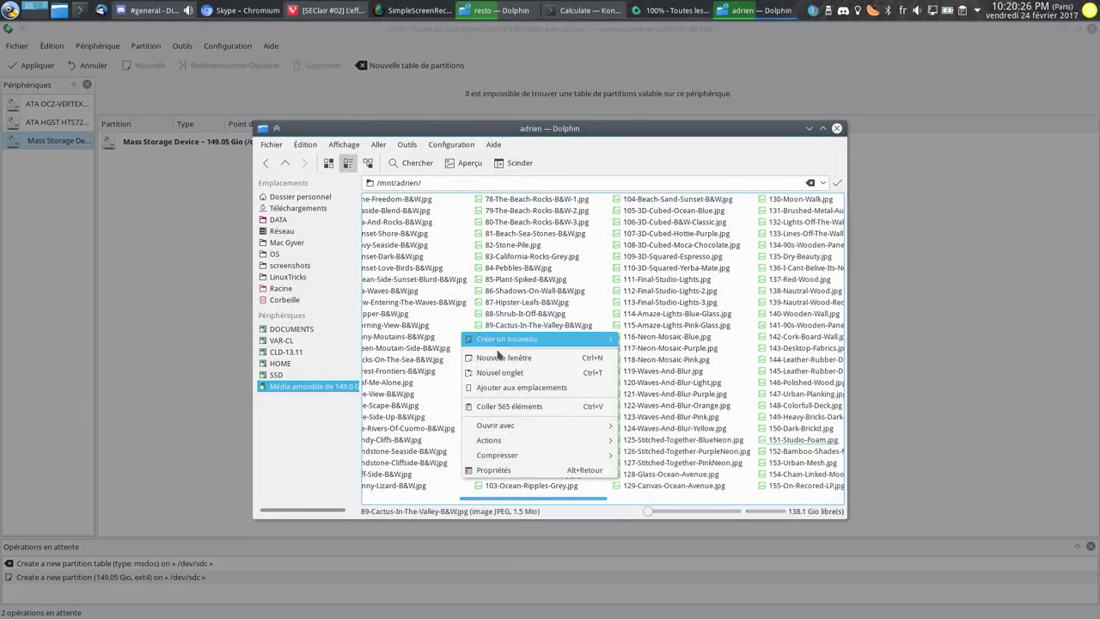
mouse_move(538, 339)
left_click(667, 340)
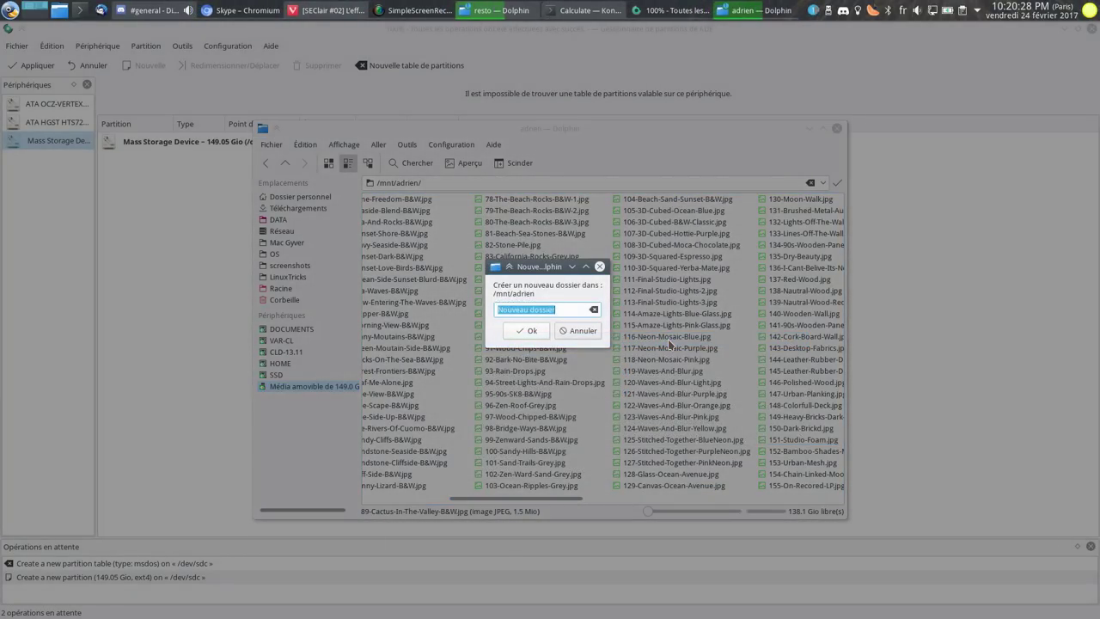
key("Return")
double_click(670, 343)
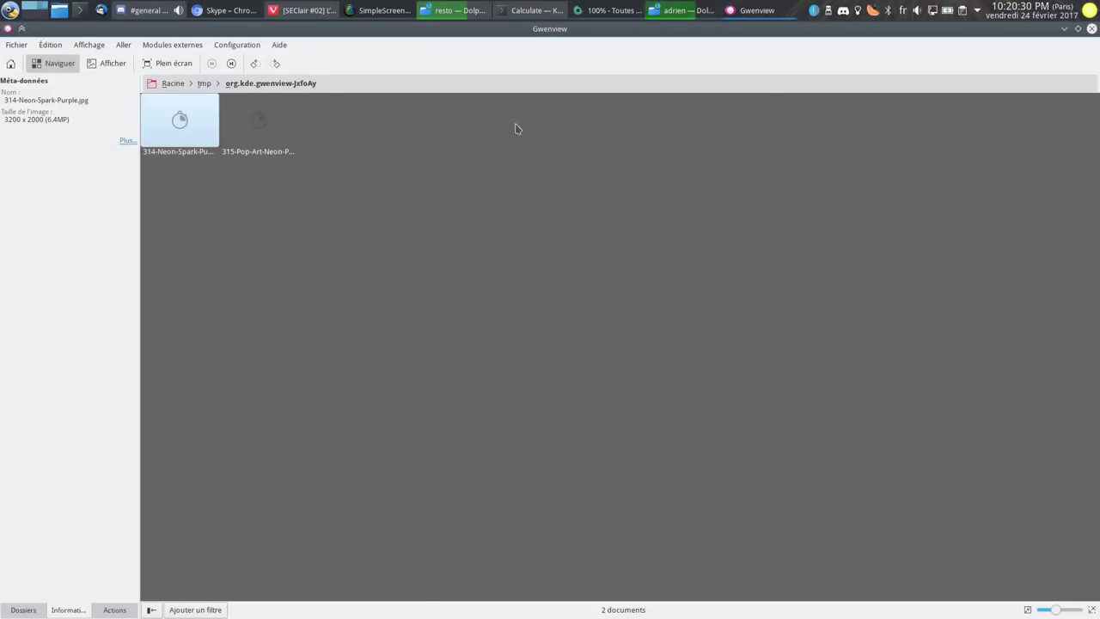
left_click(1093, 29)
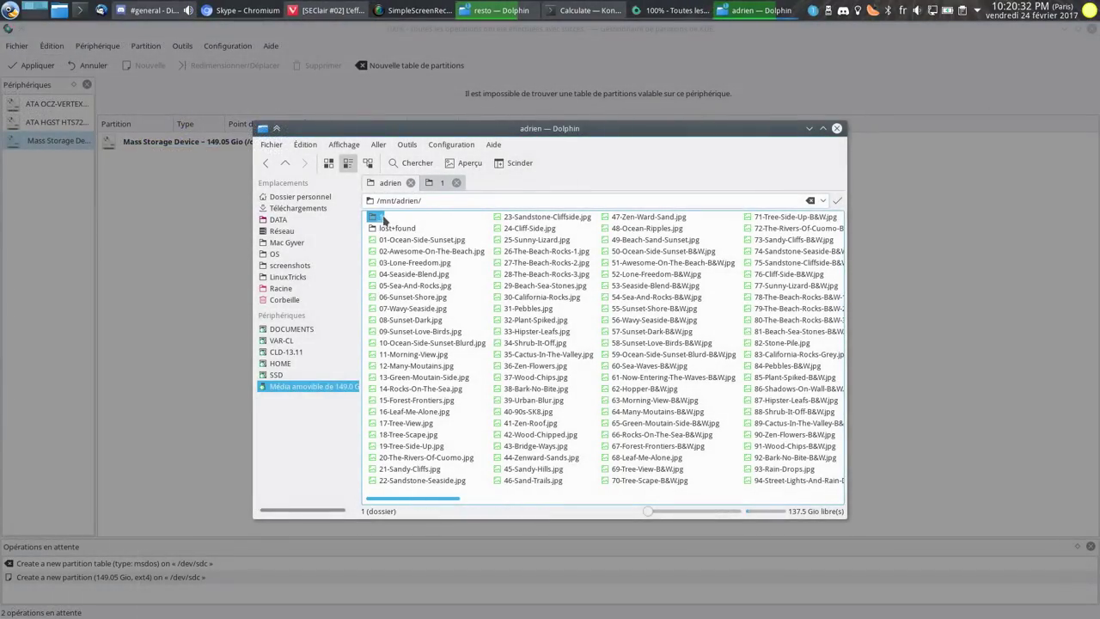
double_click(389, 225)
left_click(444, 183)
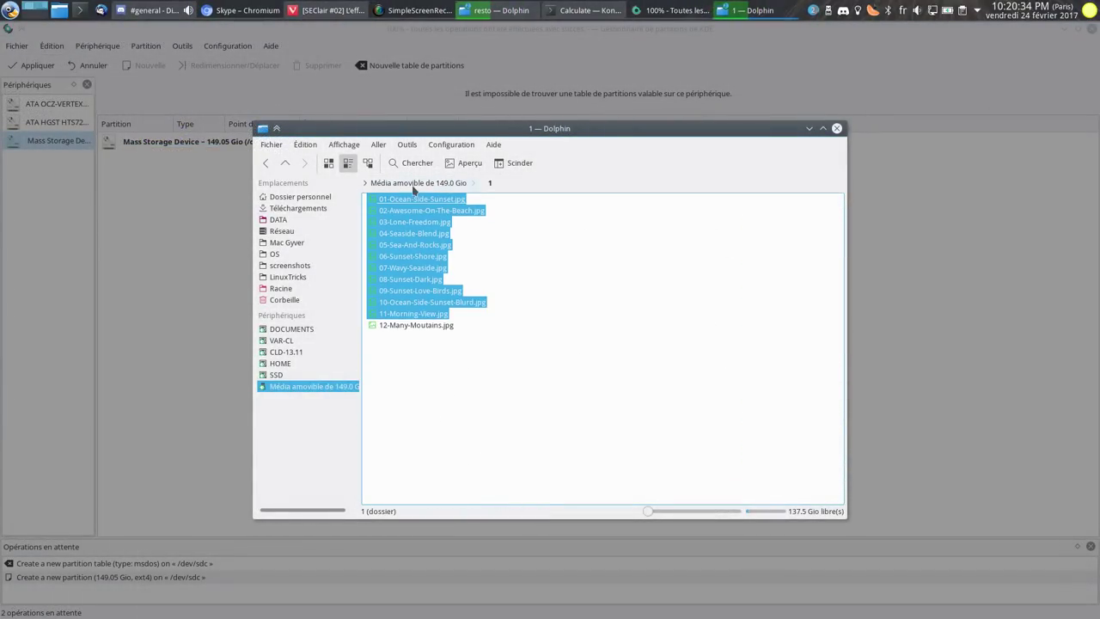
Step: Create a folder named 2 at the root of the removable drive and open it
left_click(285, 162)
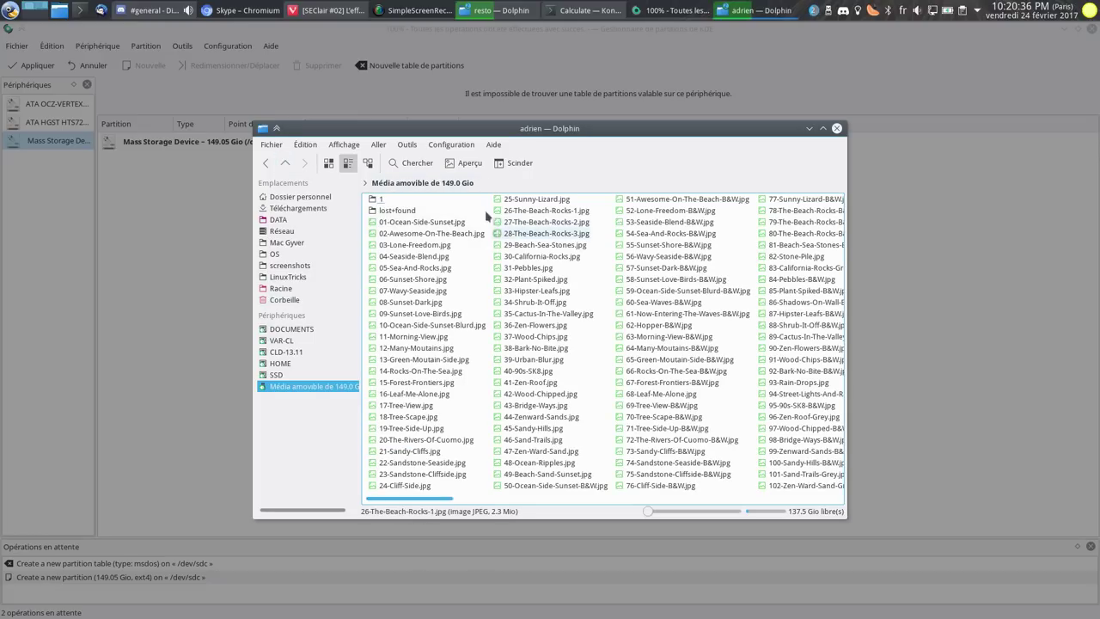
right_click(463, 210)
mouse_move(486, 214)
left_click(668, 215)
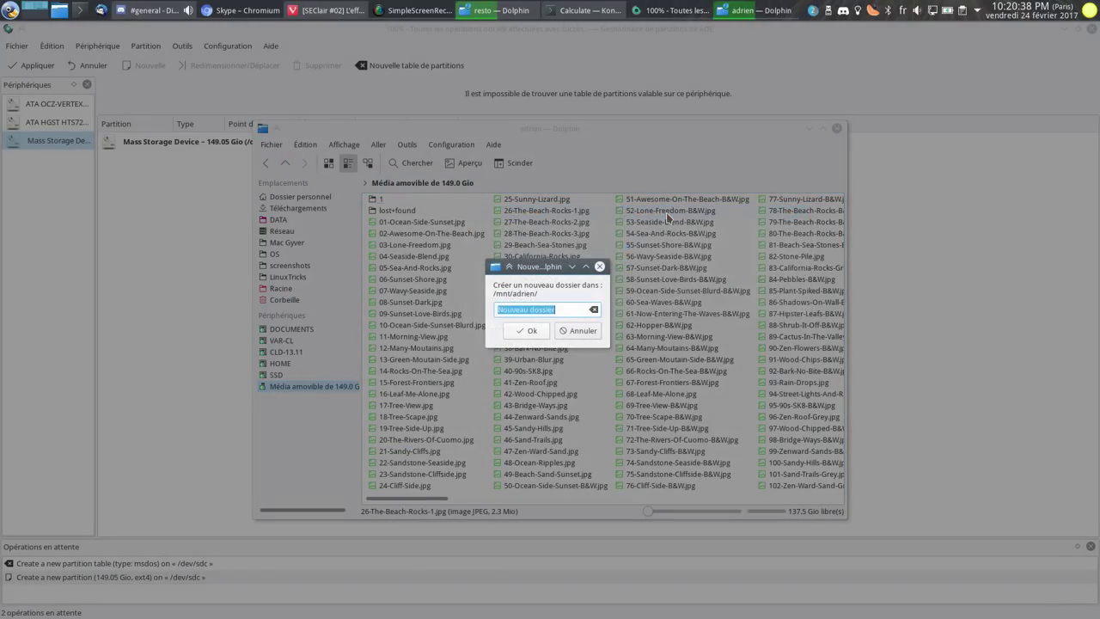
type("2")
key("Return")
left_click(379, 211)
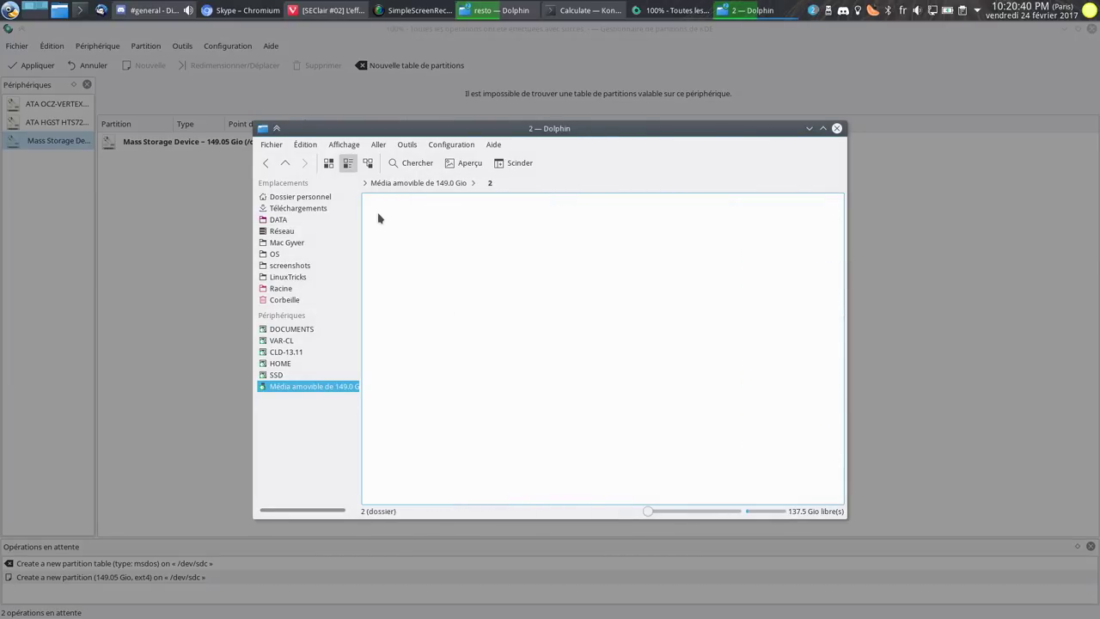
Step: Return to the removable drive's root, create a folder named 3 and open it
left_click(446, 190)
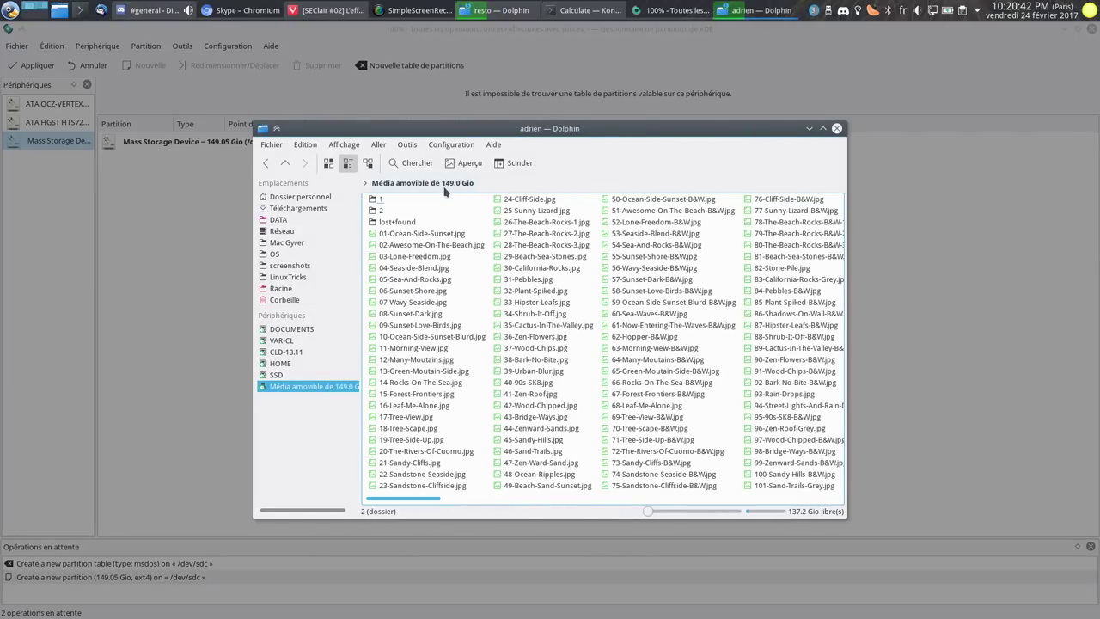
left_click(284, 164)
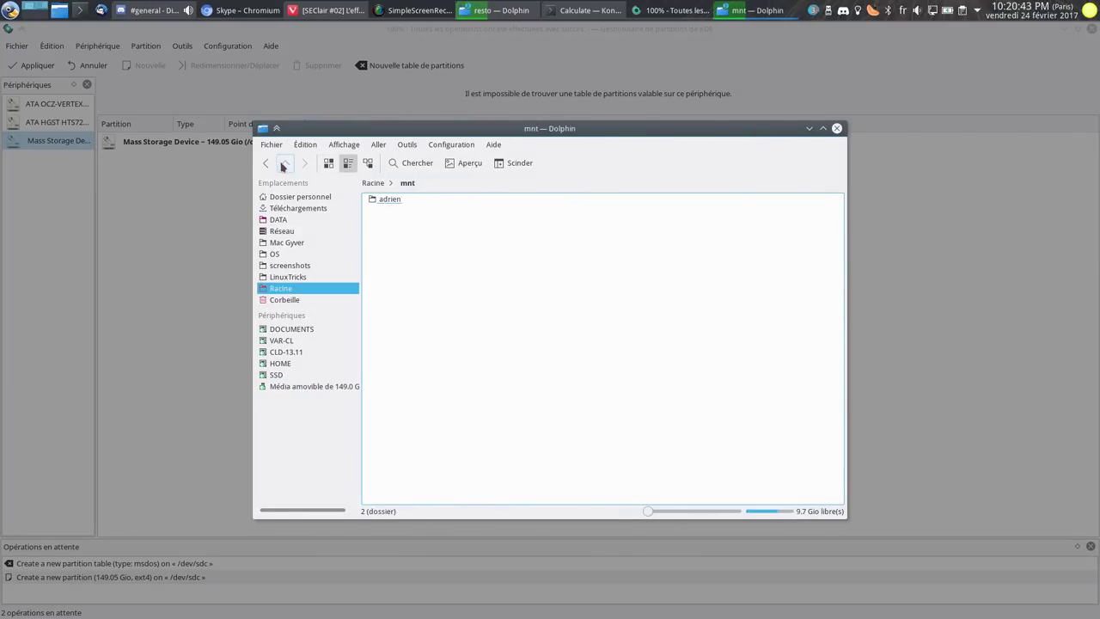
left_click(398, 198)
right_click(427, 205)
mouse_move(464, 211)
left_click(645, 220)
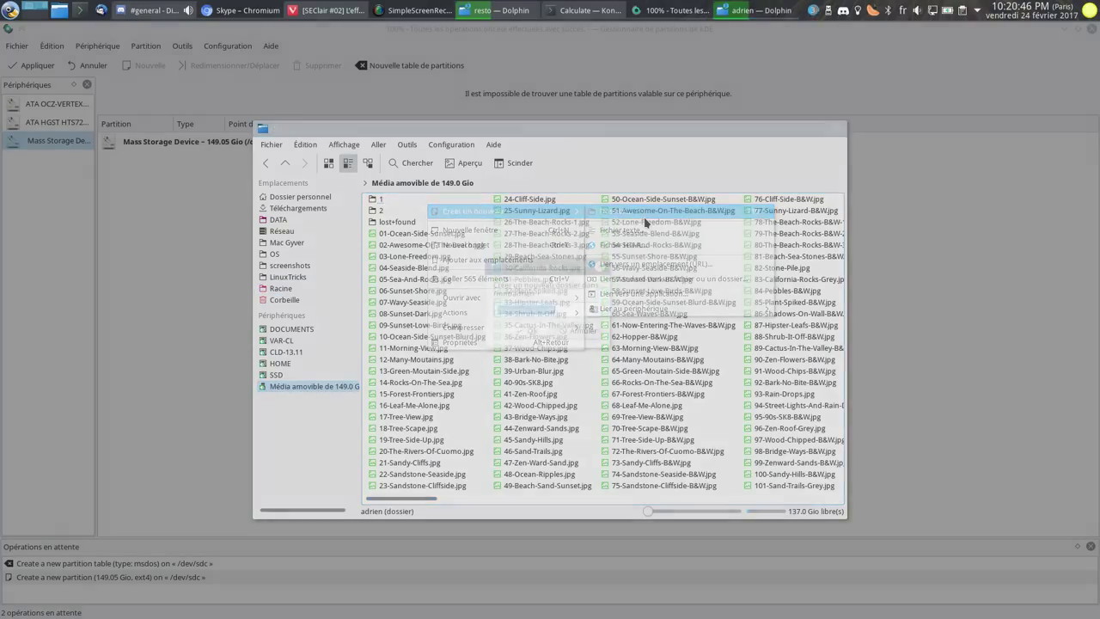
type("3")
key("Return")
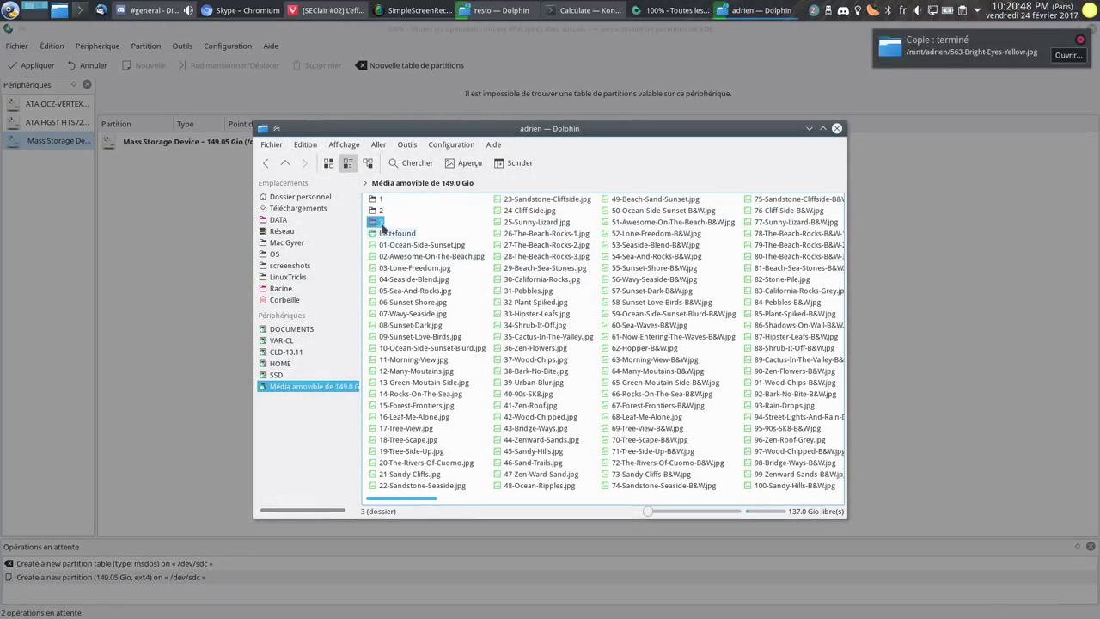
left_click(383, 225)
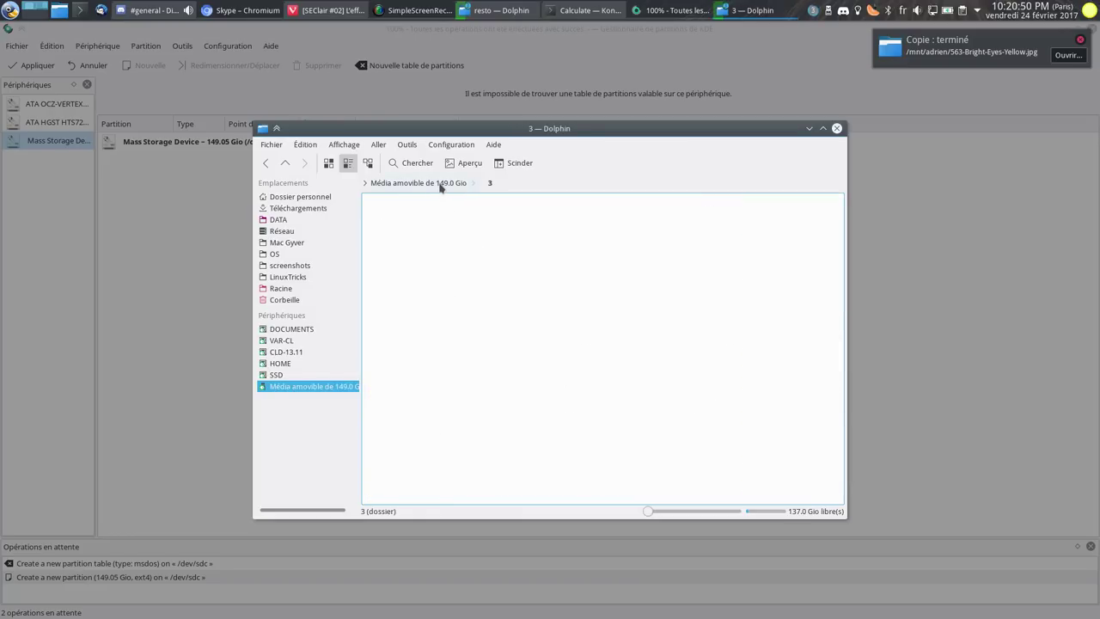
Step: Create a folder named 4 at the root of the removable drive and paste the copied images into it
left_click(440, 184)
right_click(420, 214)
mouse_move(464, 220)
left_click(596, 215)
key("Escape")
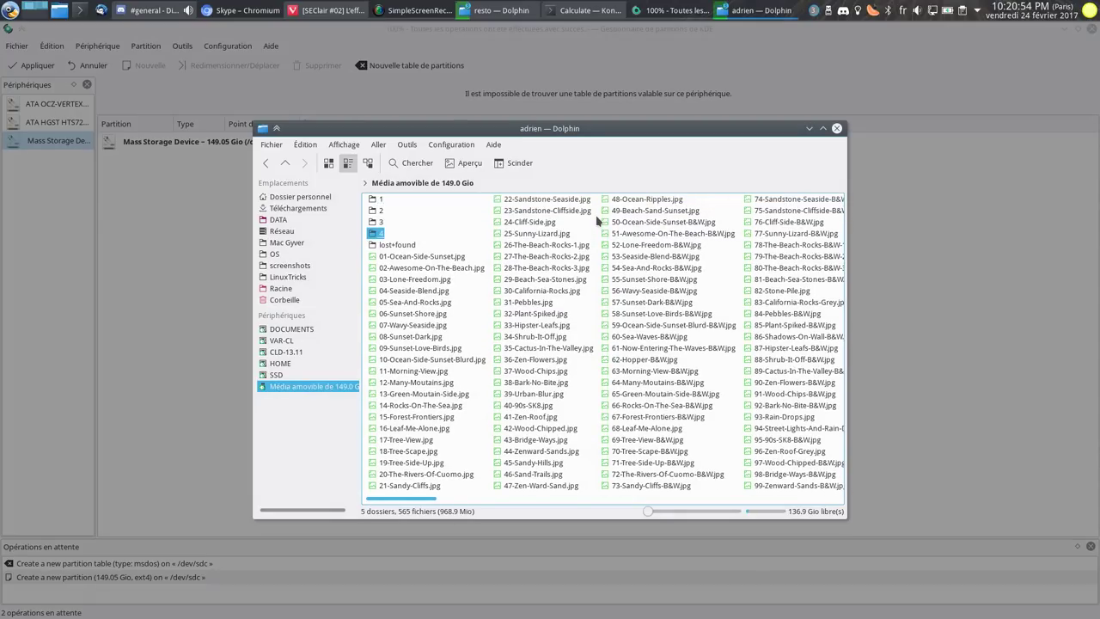
key("Return")
key("ctrl+v")
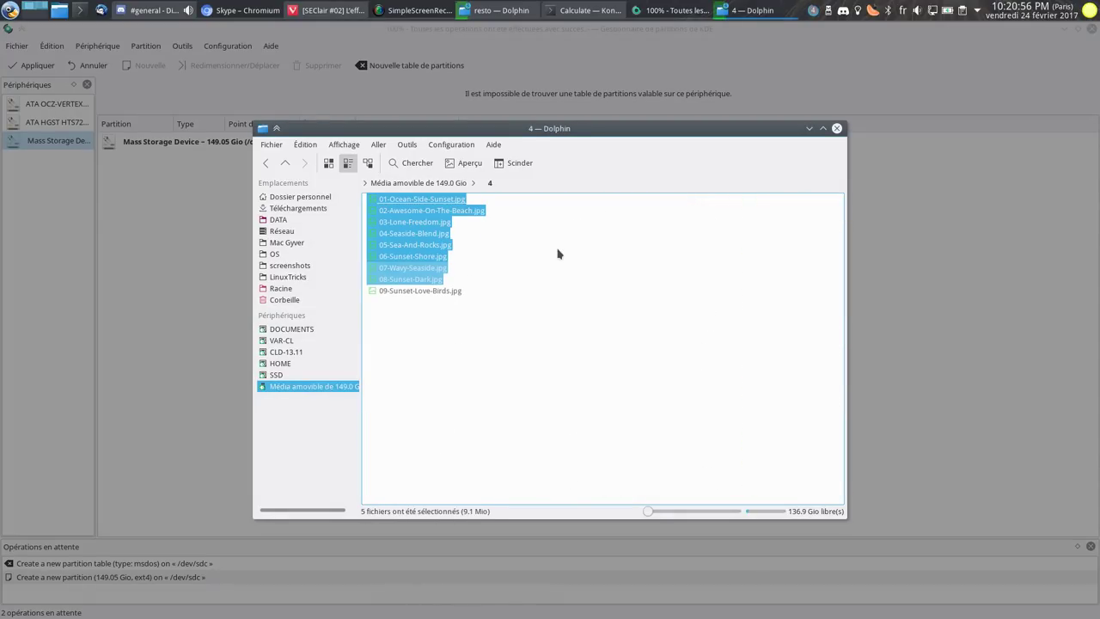
Step: Close the completed partition operations report, the KDE partition manager and the resto folder window
left_click(946, 52)
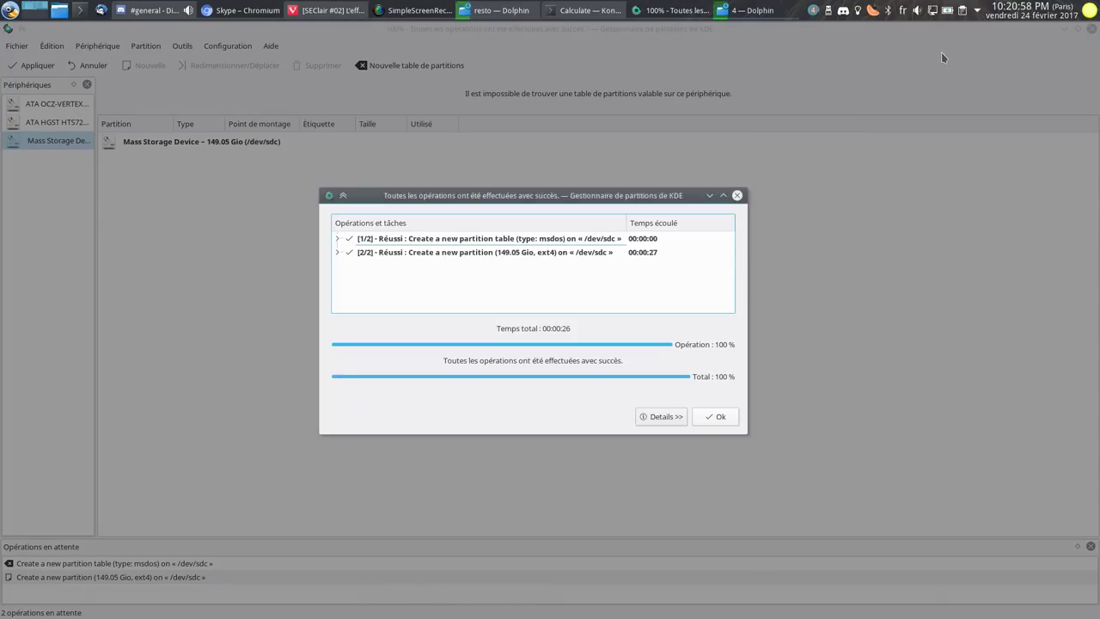
left_click(716, 418)
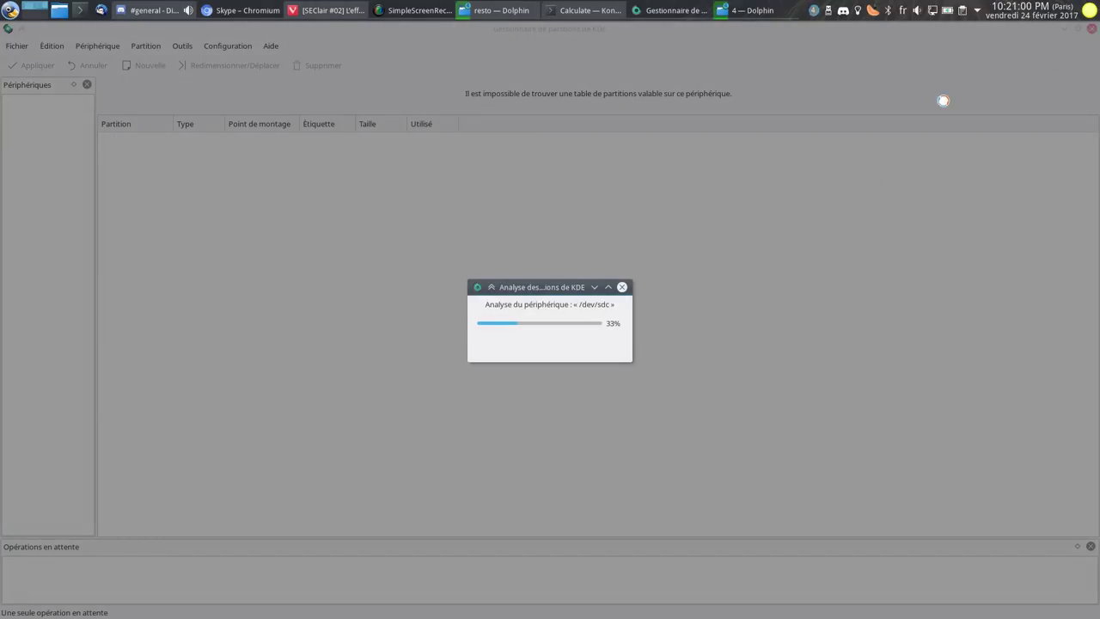
left_click(623, 287)
left_click(1091, 29)
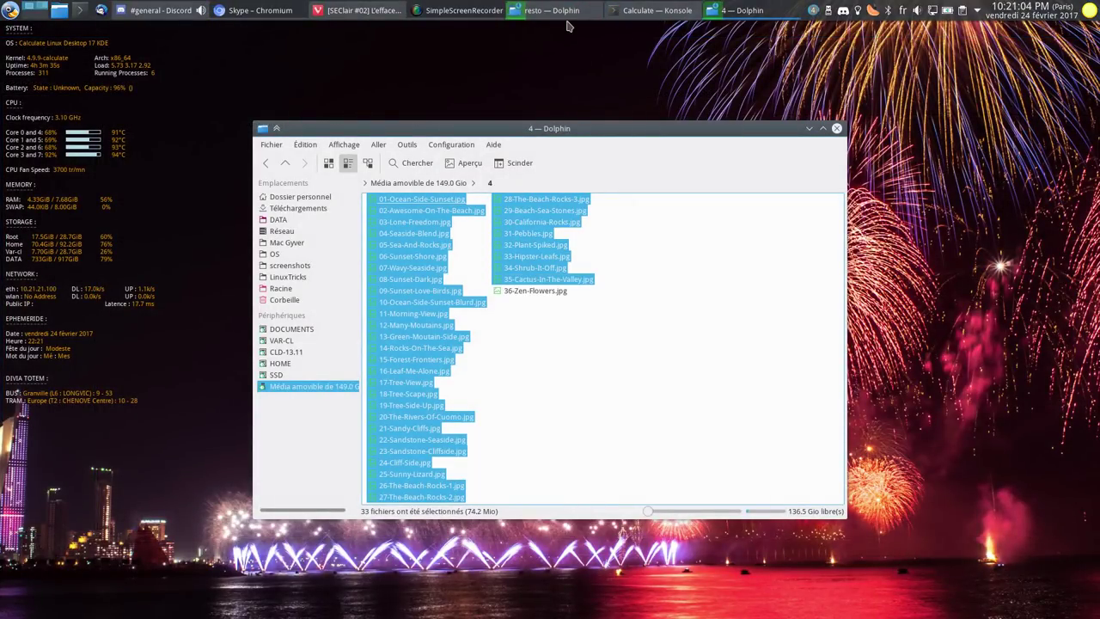
right_click(550, 11)
left_click(589, 134)
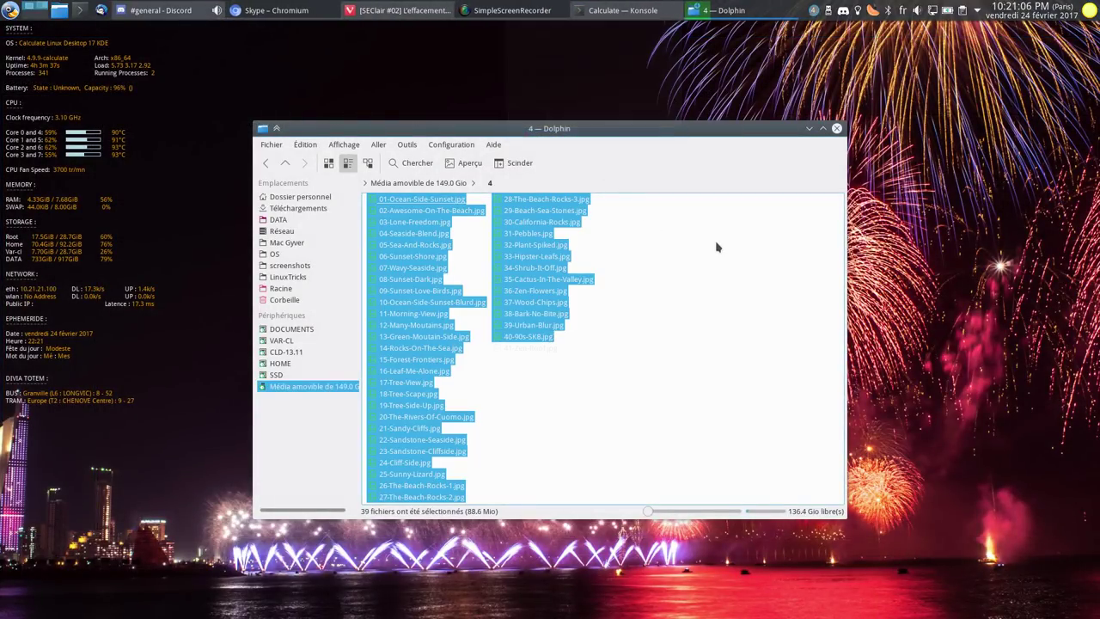
Step: Check the notifications for the progress of the running copy jobs
left_click(76, 12)
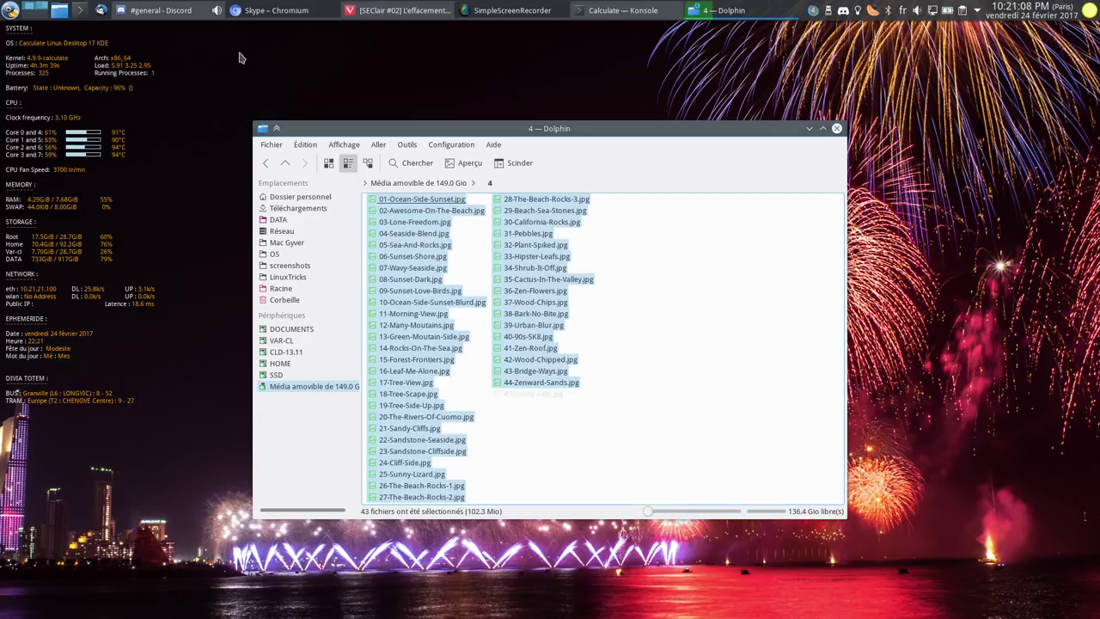
left_click(815, 11)
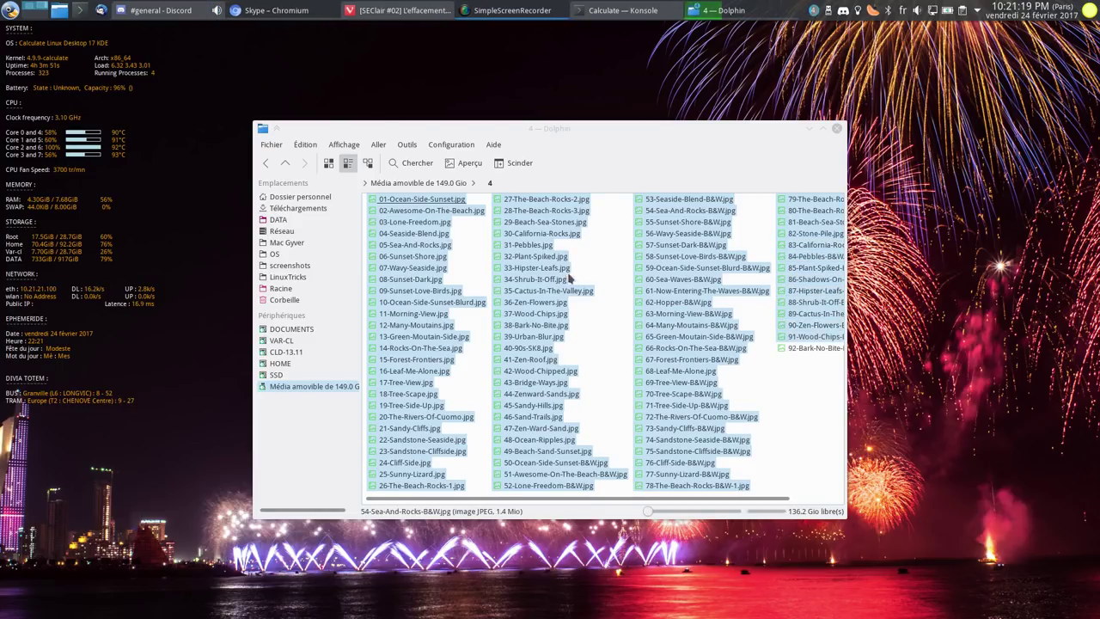
Step: Return to the removable drive's root, create a folder named 5, open it and paste the copied images into it
left_click(419, 183)
right_click(456, 225)
mouse_move(515, 229)
left_click(666, 231)
type("5")
key("Return")
key("Return")
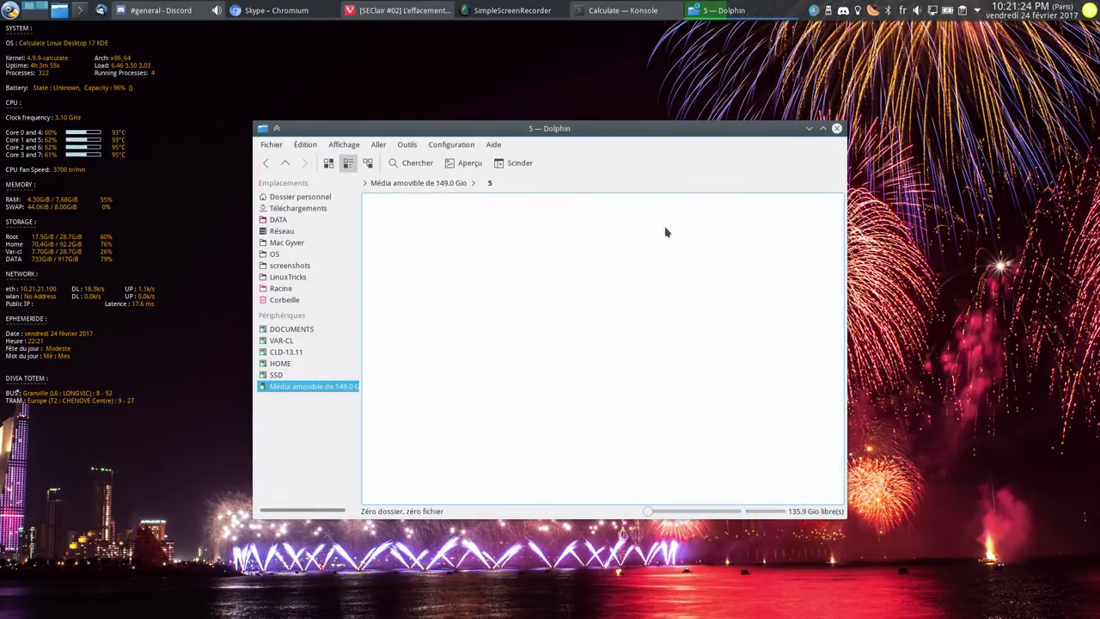
Step: Create a folder named 6 at the root of the removable drive and paste the copied images into it
left_click(440, 184)
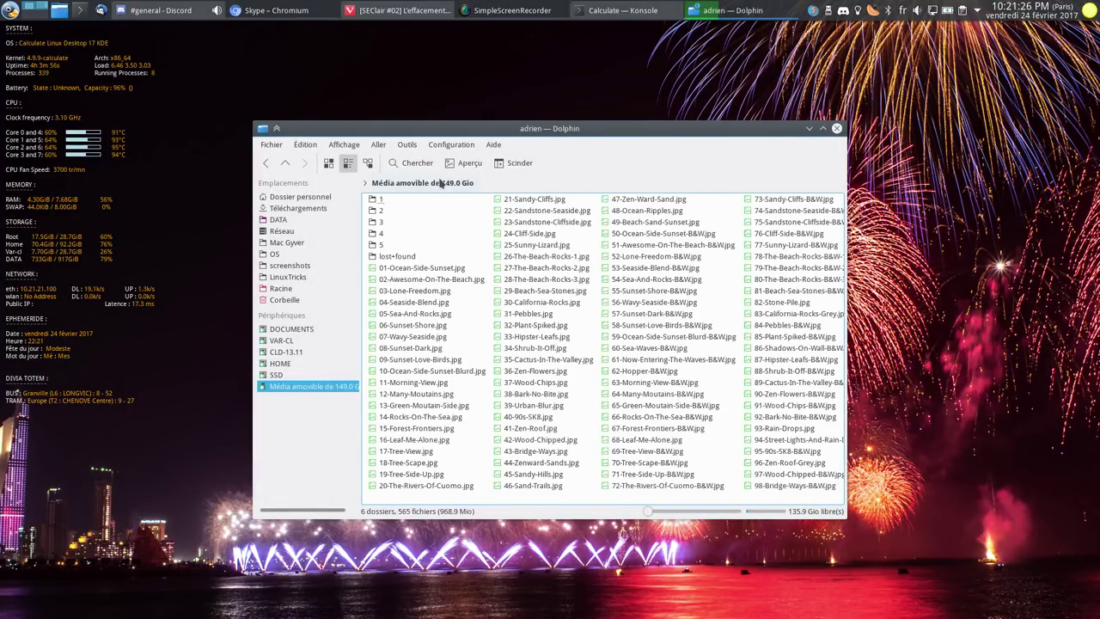
right_click(415, 210)
mouse_move(516, 216)
left_click(619, 220)
type("6")
key("Return")
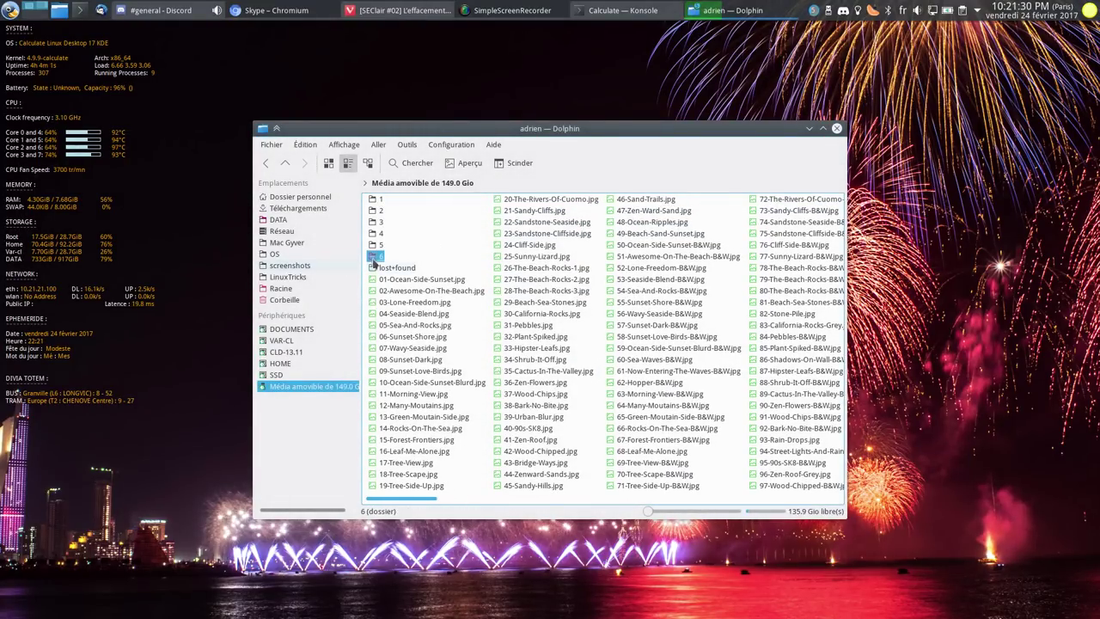
left_click(380, 256)
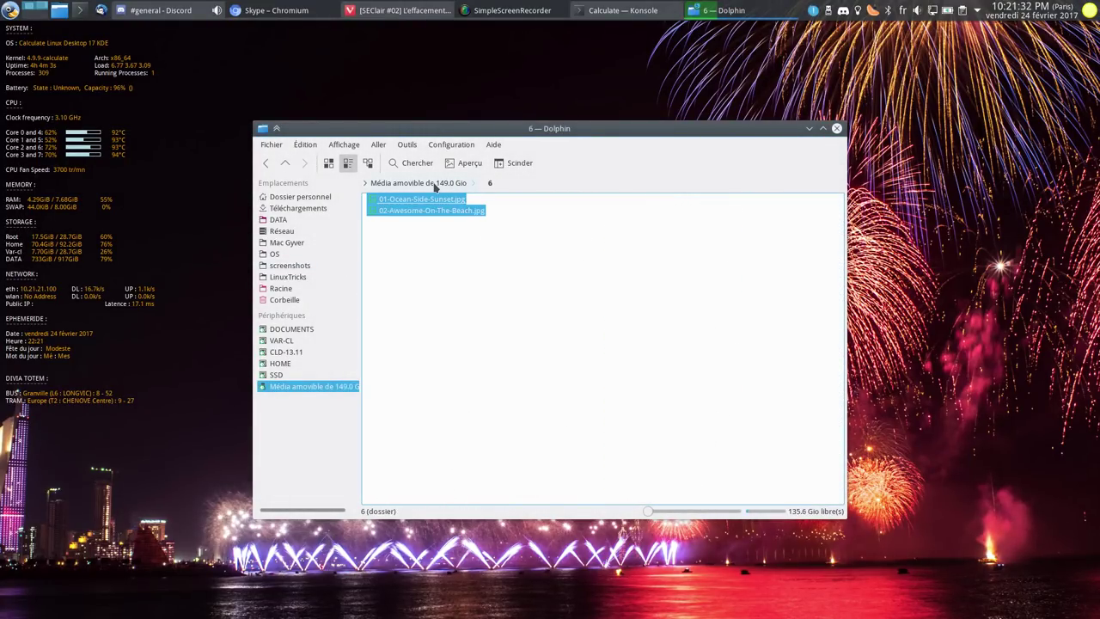
Step: Create a folder named 7 at the root of the removable drive and paste the copied images into it
left_click(435, 183)
right_click(431, 217)
mouse_move(516, 218)
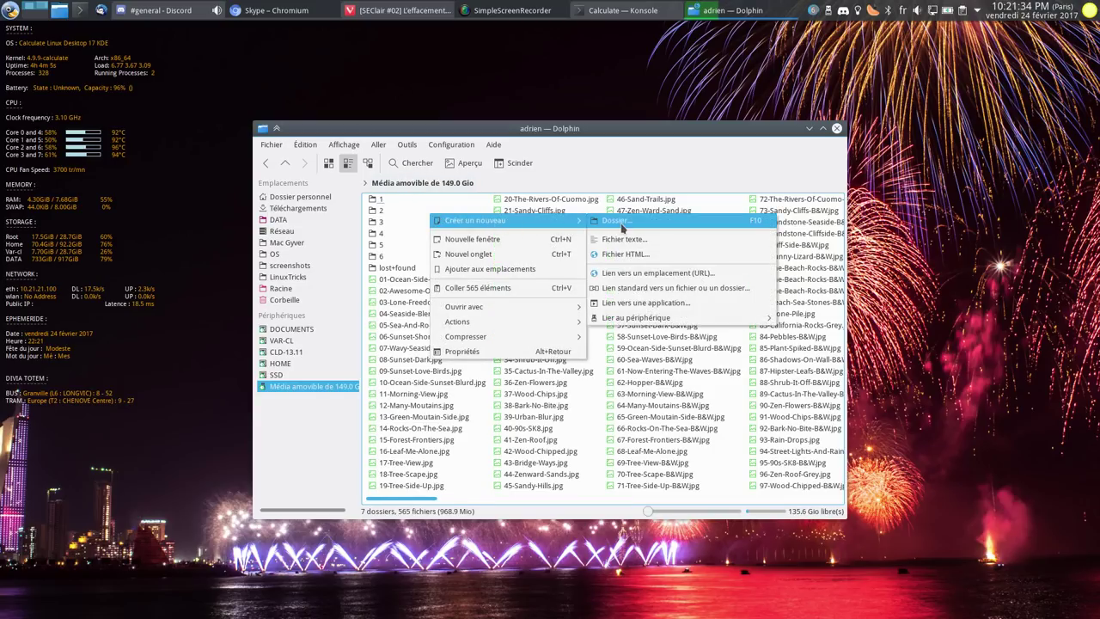
left_click(627, 222)
type("7")
key("Return")
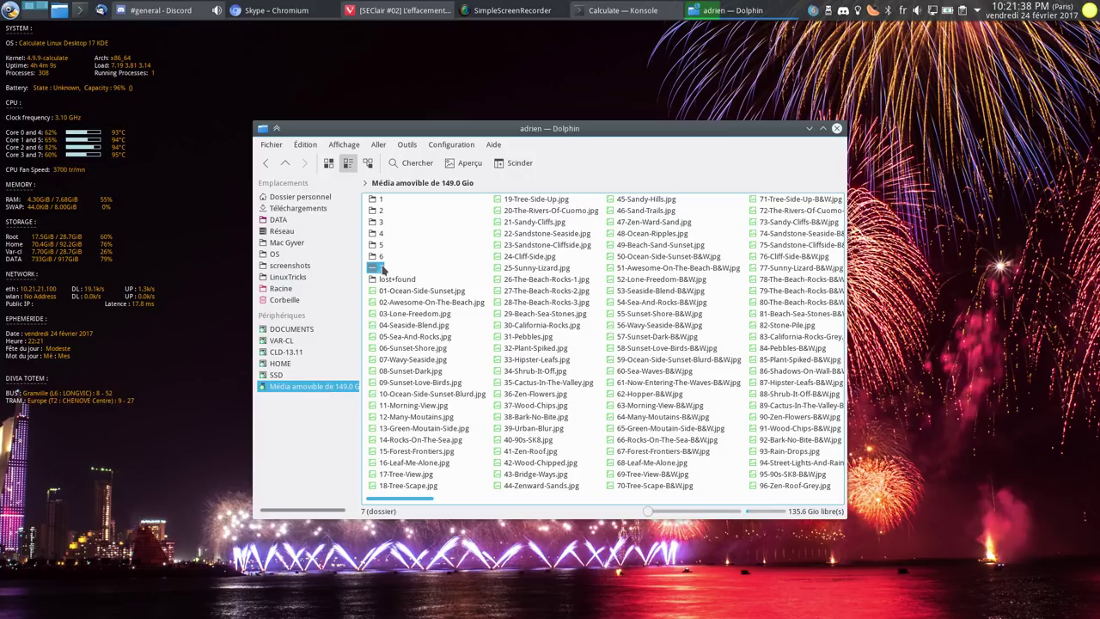
left_click(380, 267)
Step: Create a folder named 8 at the root of the removable drive and paste the copied images into it
left_click(443, 185)
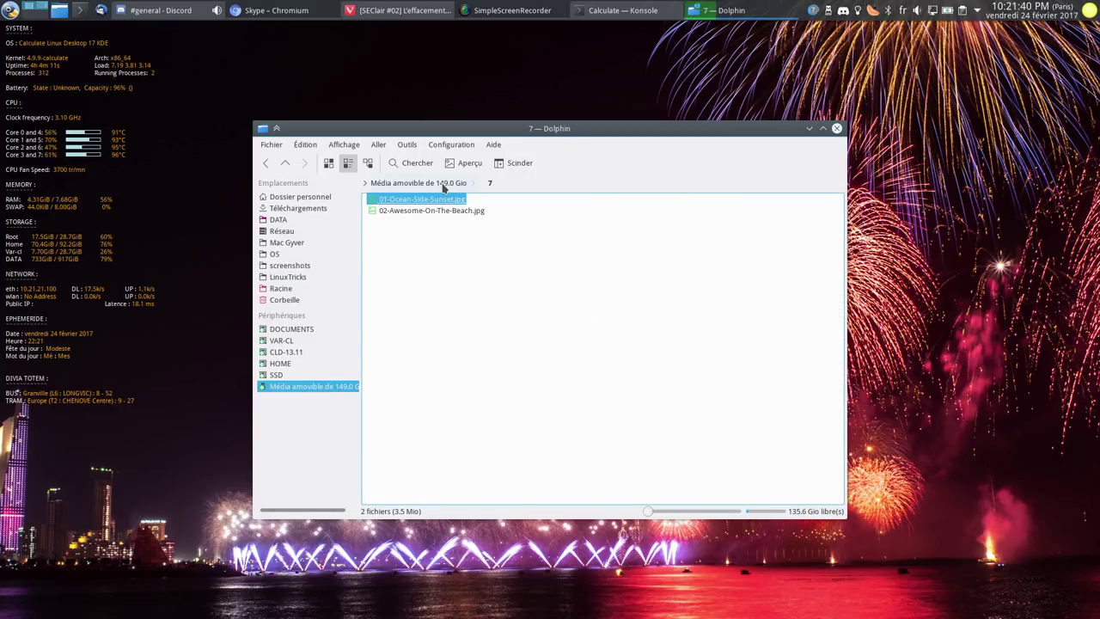
right_click(430, 245)
mouse_move(447, 251)
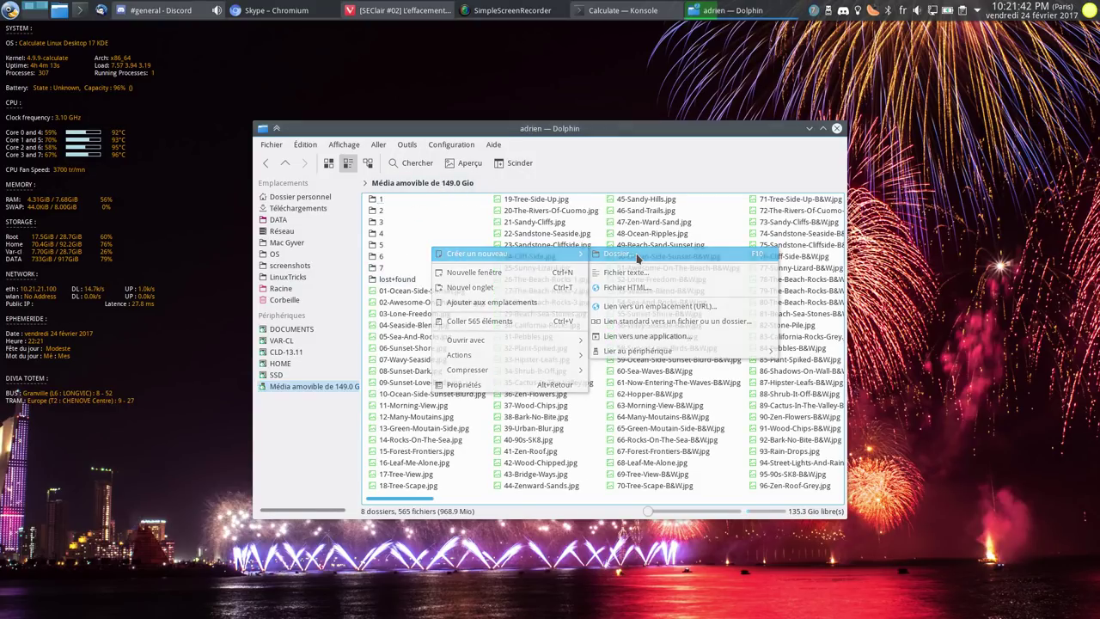
left_click(637, 250)
type("8")
key("Return")
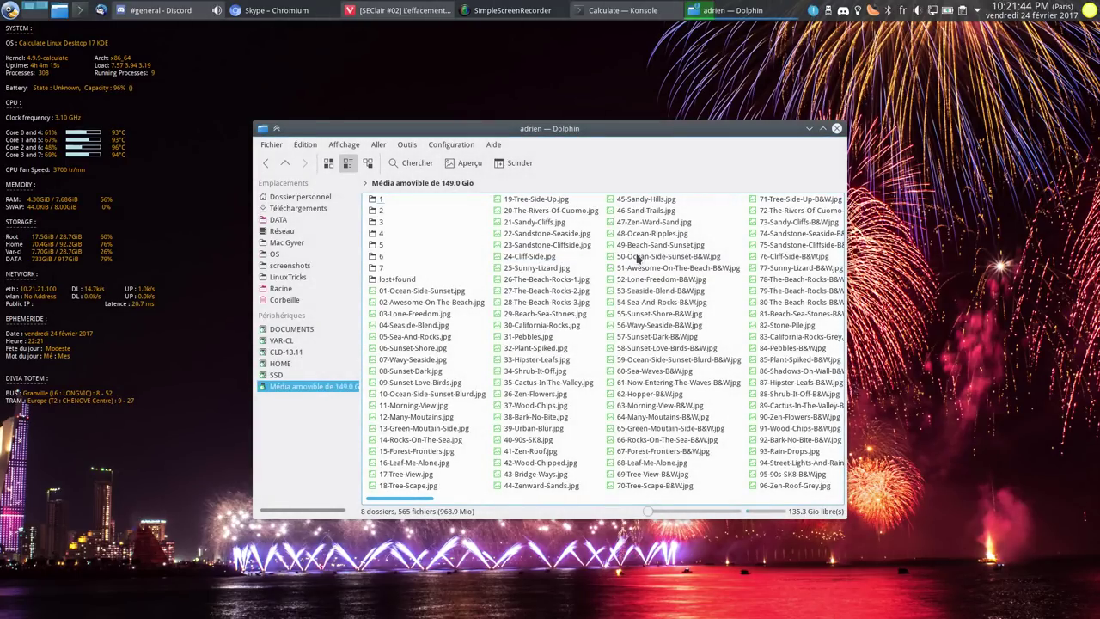
key("Return")
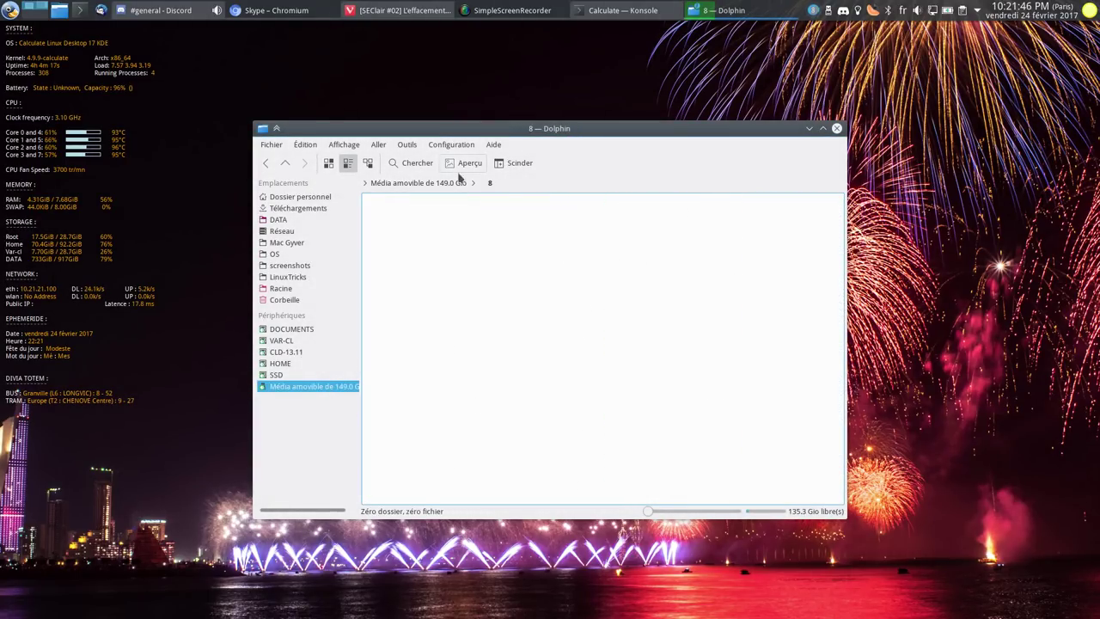
key("ctrl+v")
Step: Check the progress of the running copy jobs in the notifications and pause the screen recording
left_click_drag(491, 132, 304, 135)
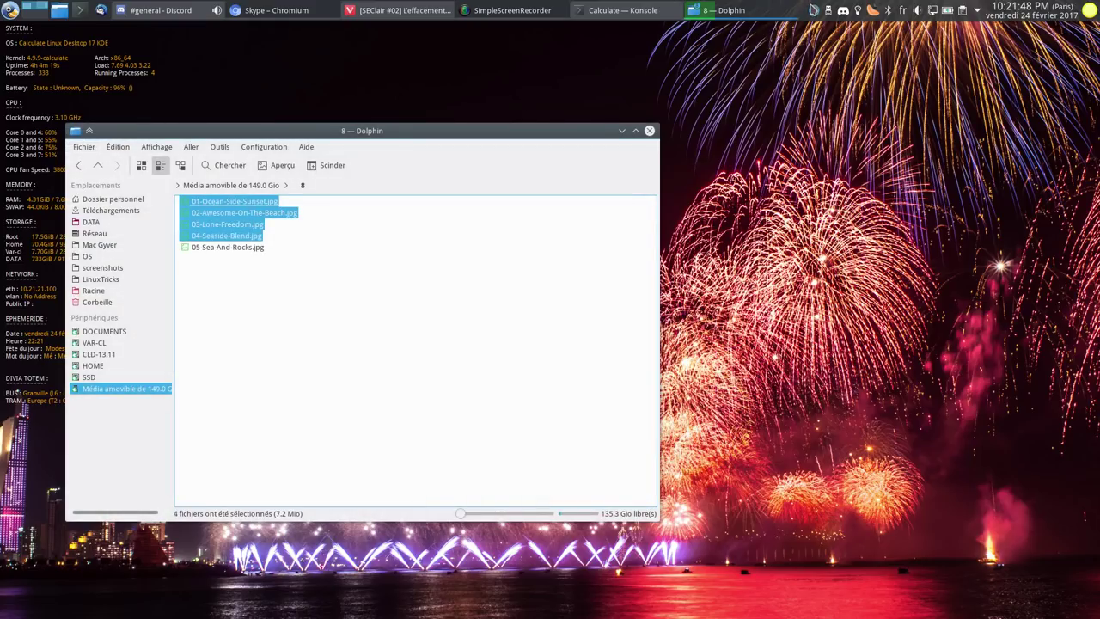
left_click(814, 10)
left_click(814, 10)
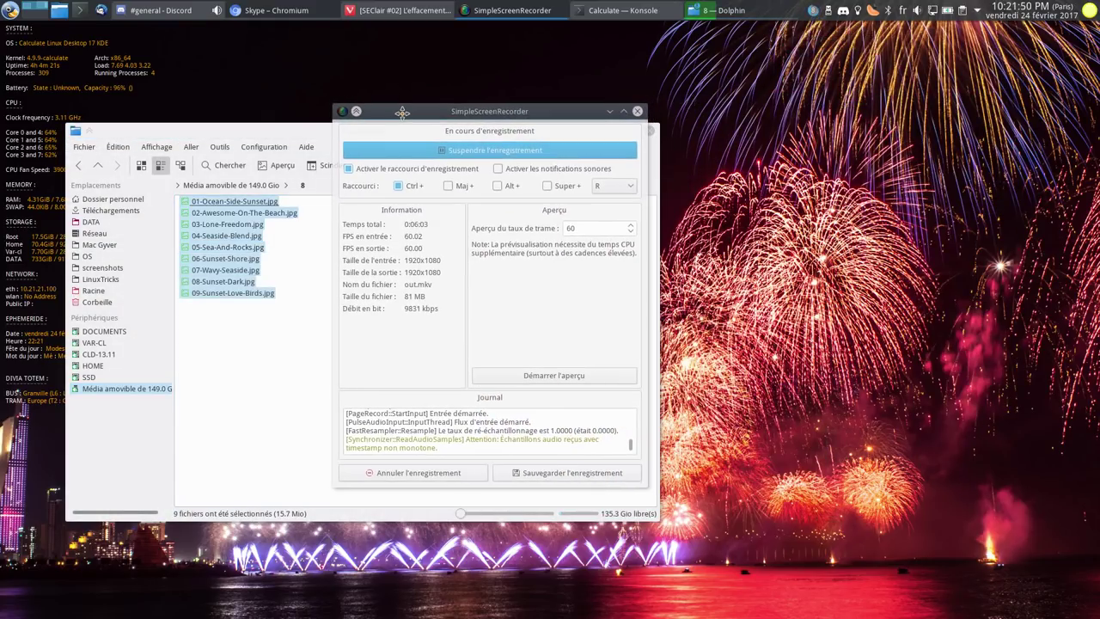
left_click(815, 11)
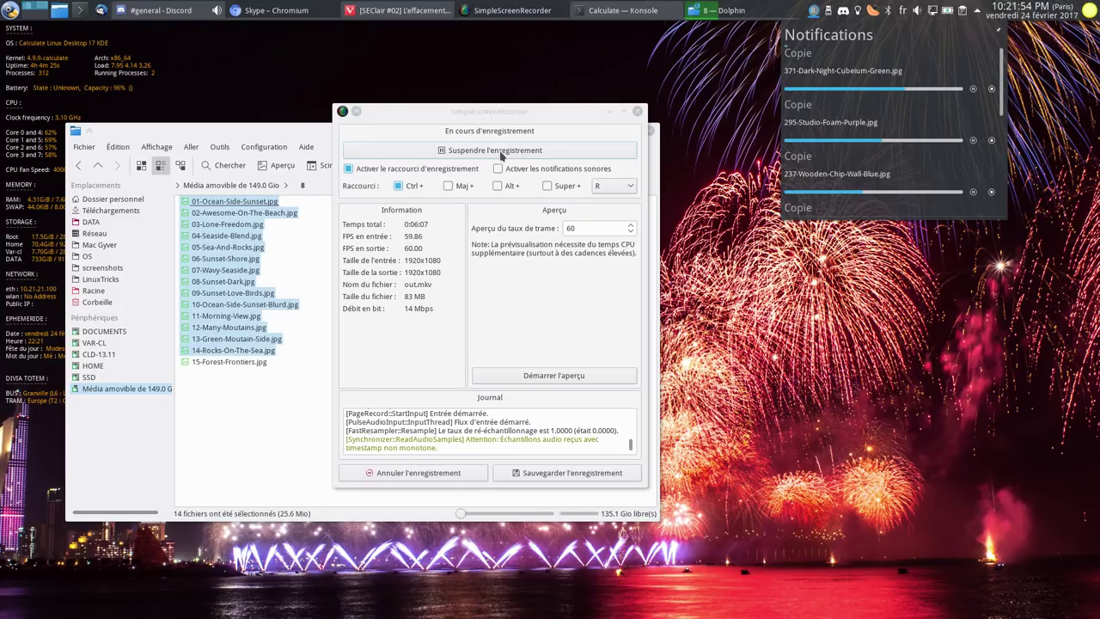
left_click(501, 155)
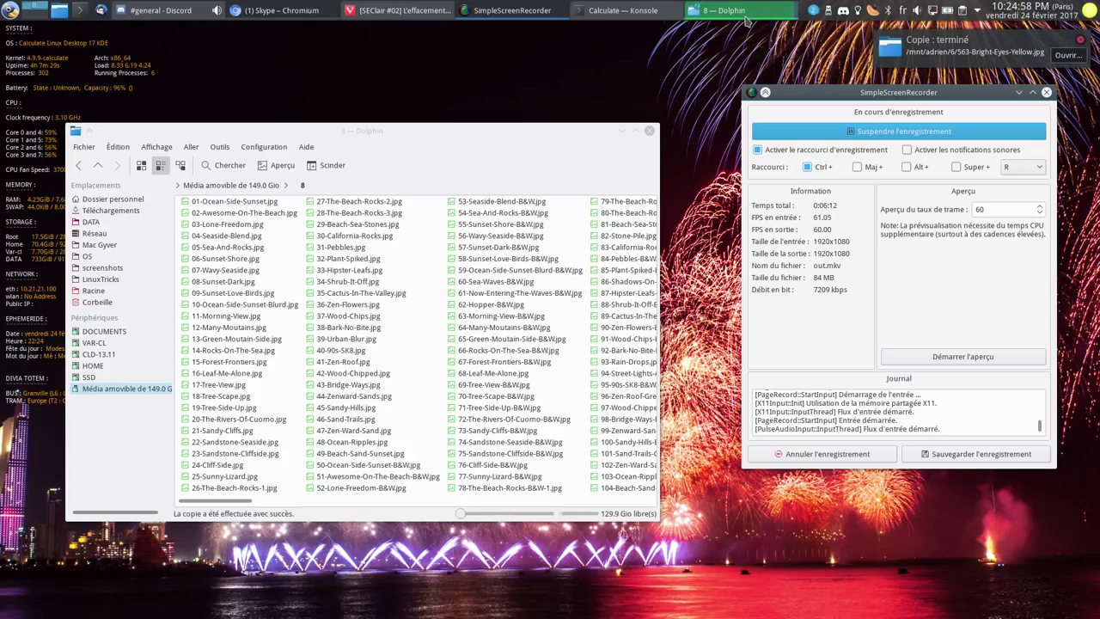
Step: Return to the removable drive's root and check its total size and disk usage in the folder properties
left_click_drag(449, 149, 504, 118)
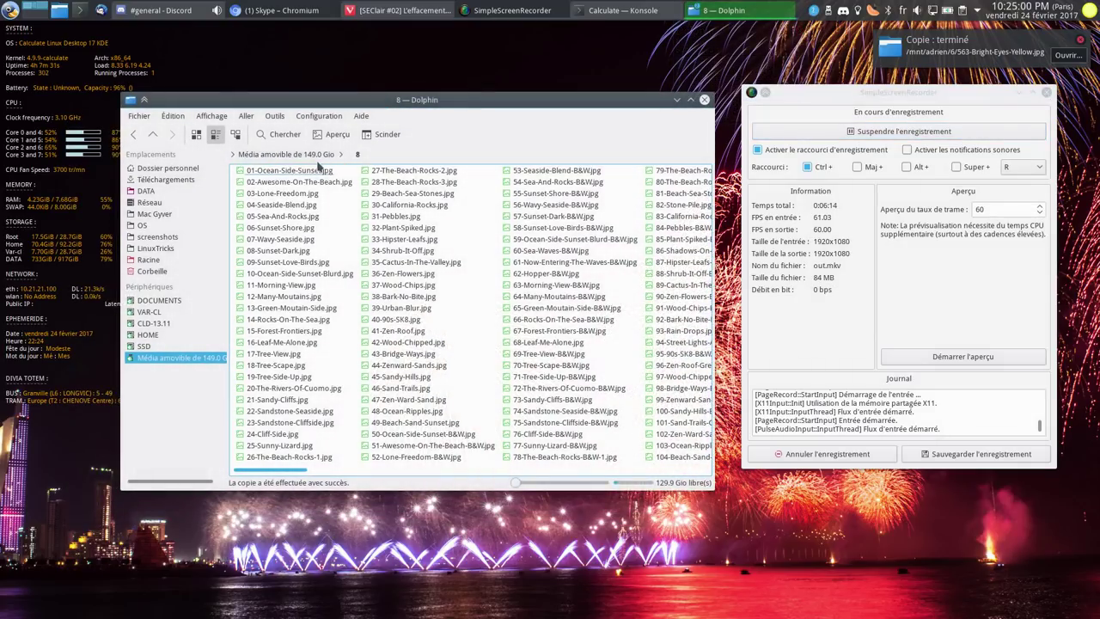
left_click(288, 154)
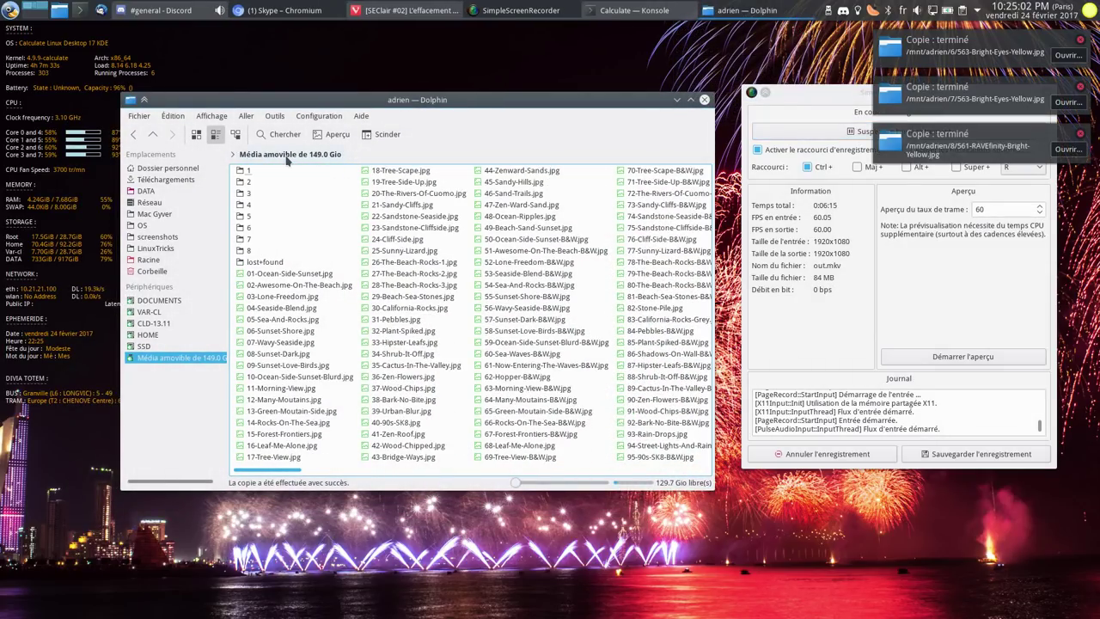
right_click(338, 228)
left_click(396, 352)
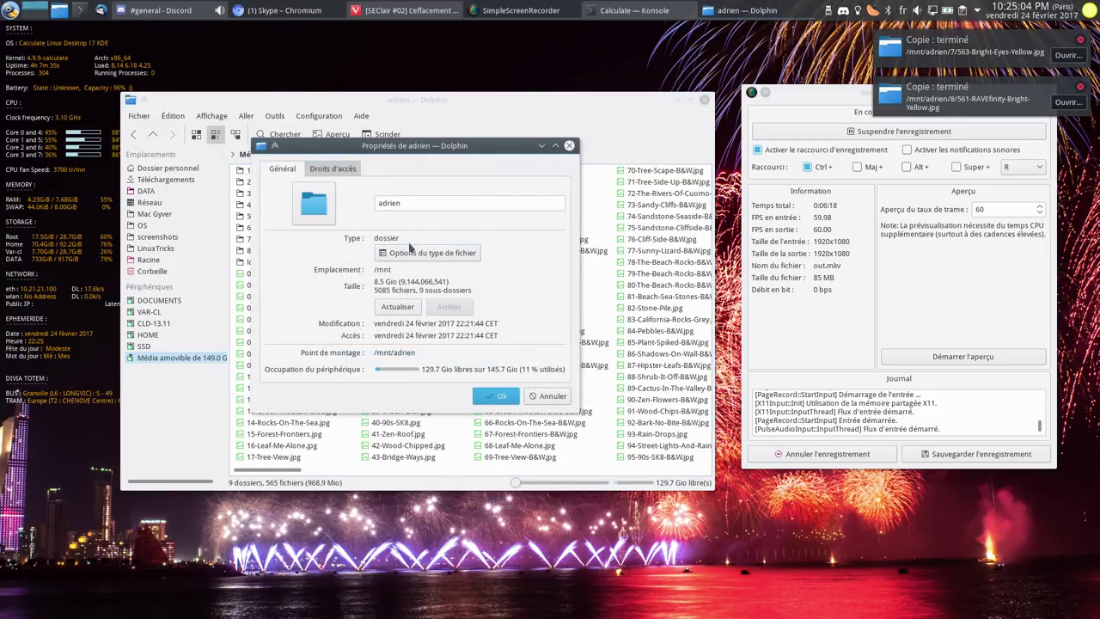
left_click(569, 145)
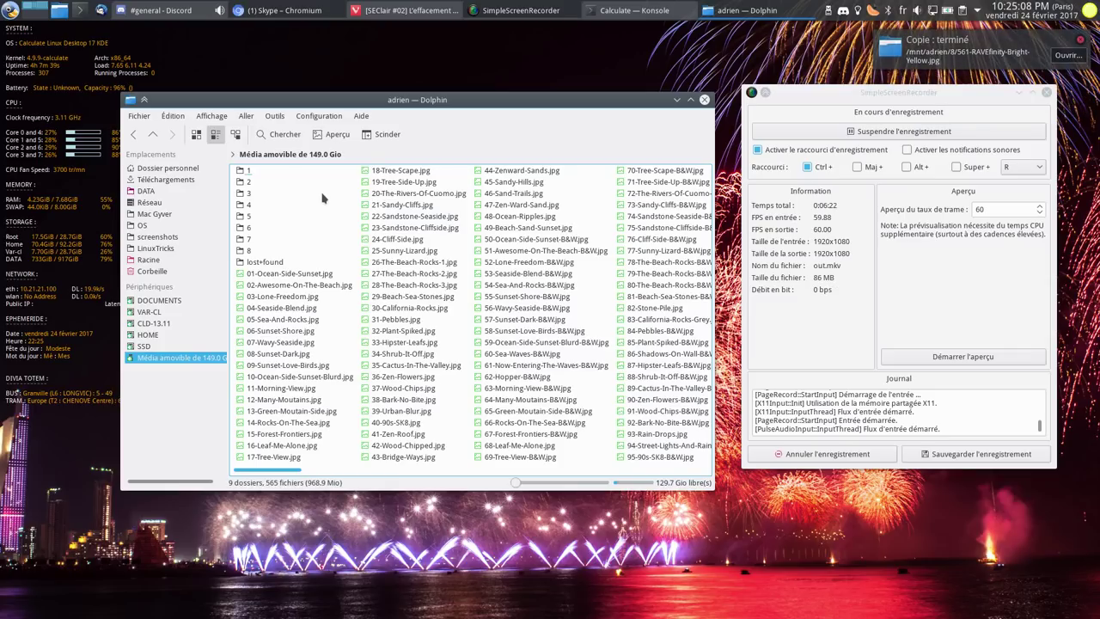
Step: Try to move all folders and images at the removable drive's root to the trash, and cancel the move job
key("ctrl+a")
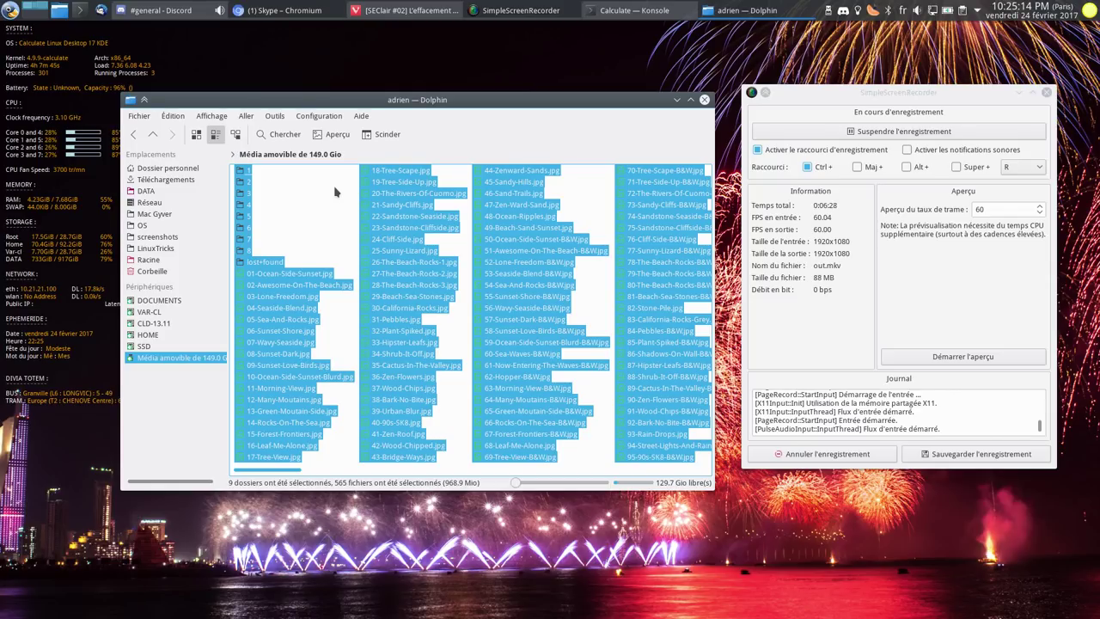
key("Delete")
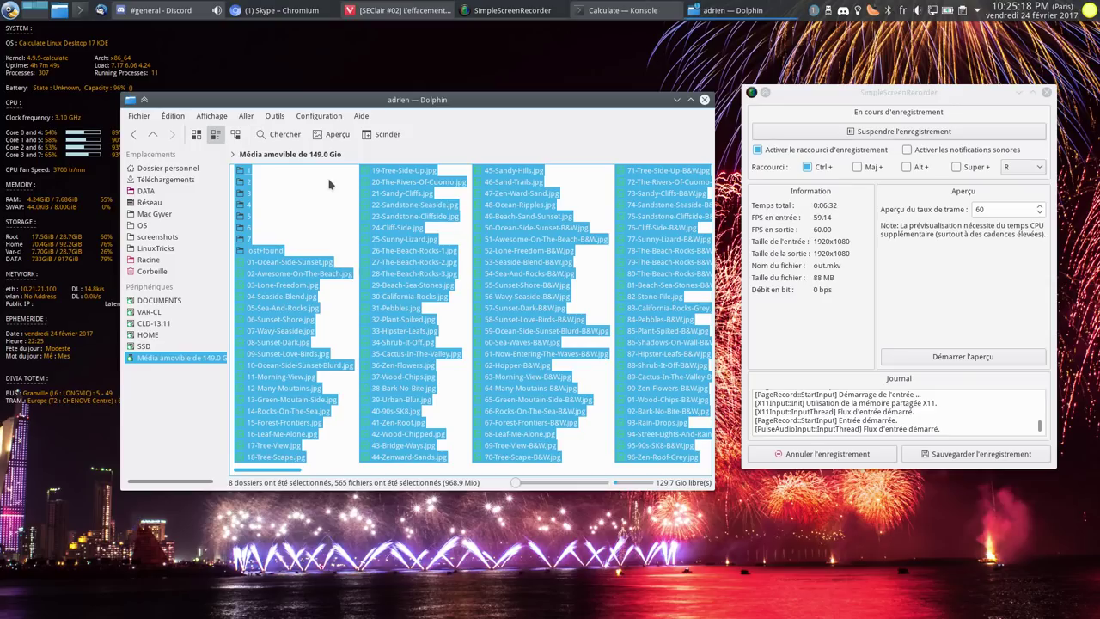
left_click(813, 10)
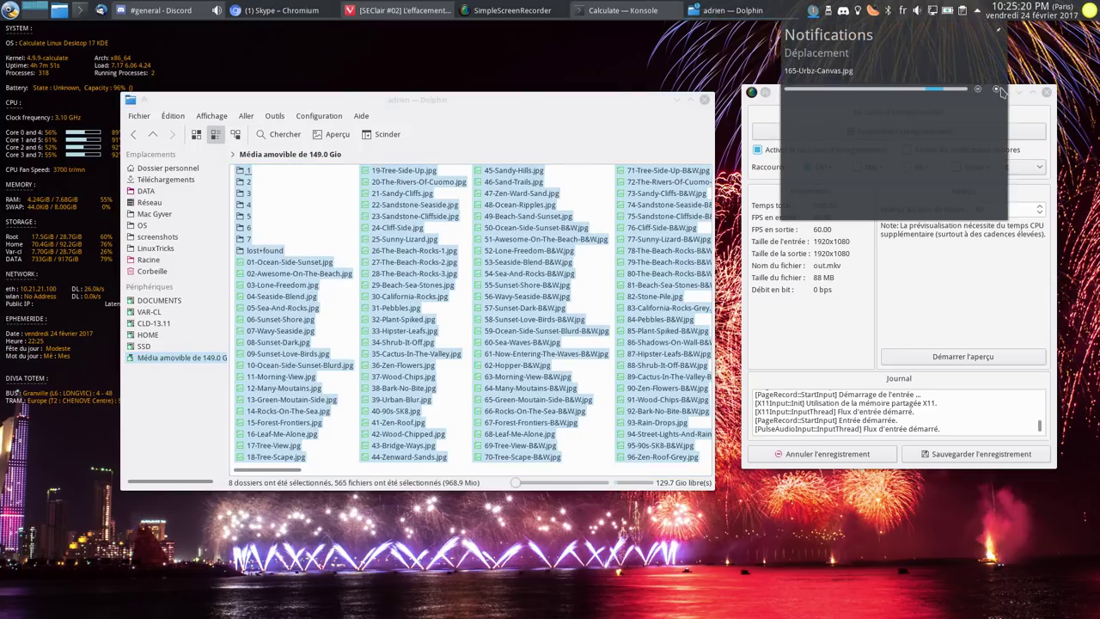
left_click(827, 14)
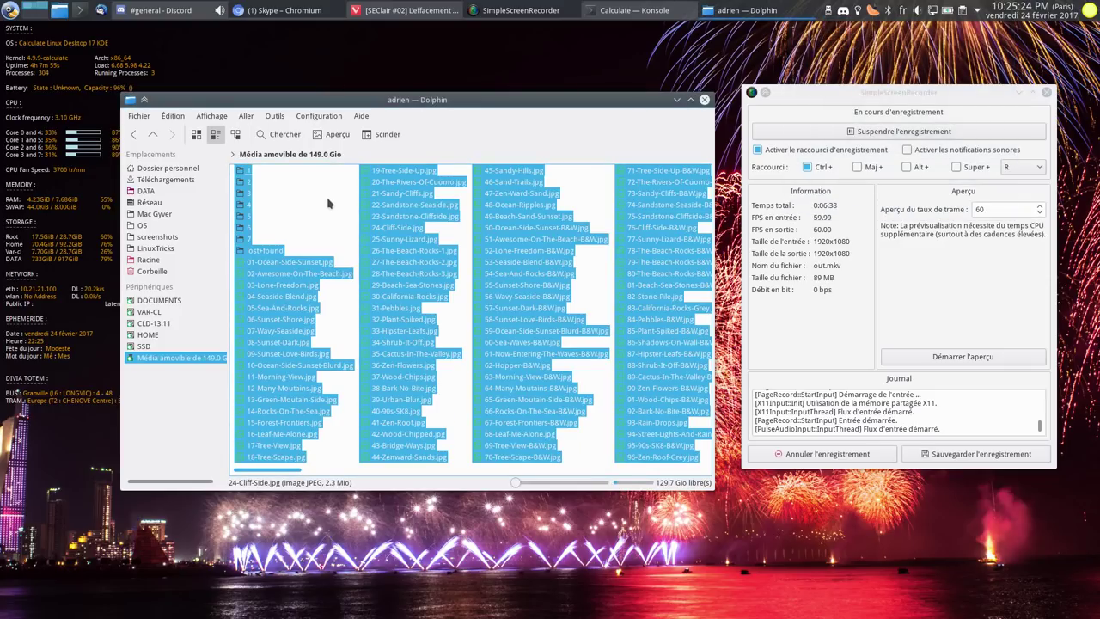
Step: Permanently delete all folders and images at the root of the removable drive
key("Delete")
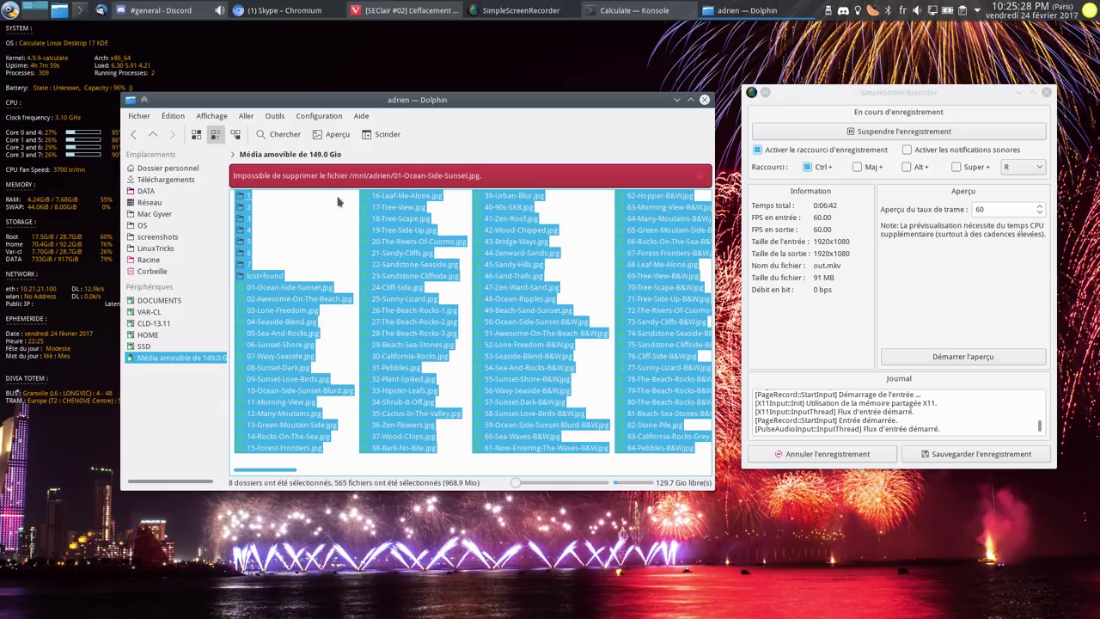
left_click(338, 224)
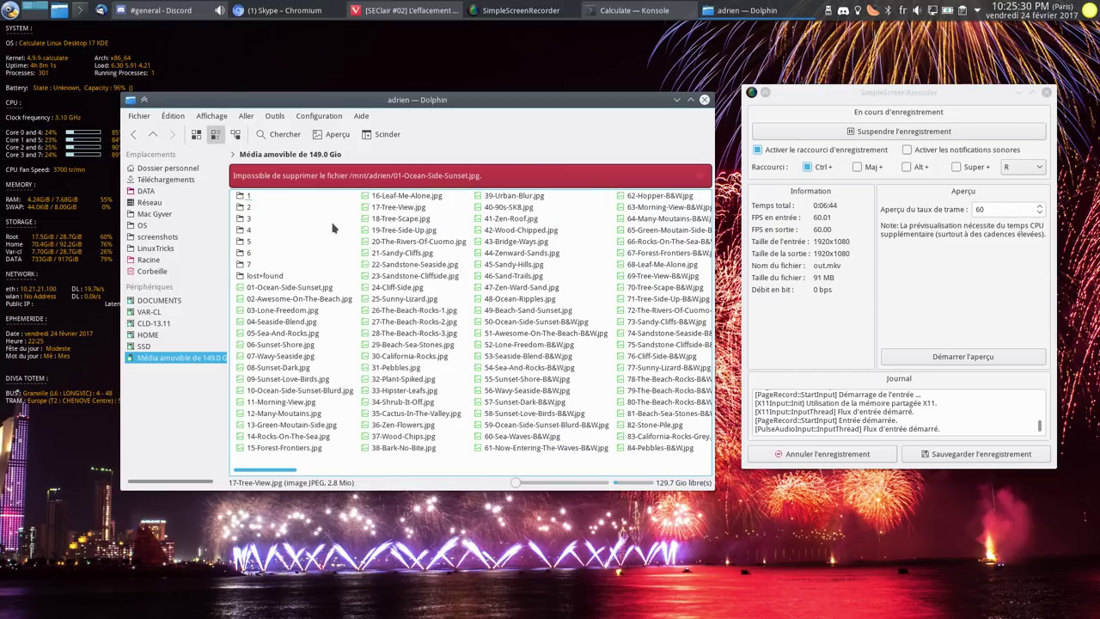
scroll(333, 228, "down", 5)
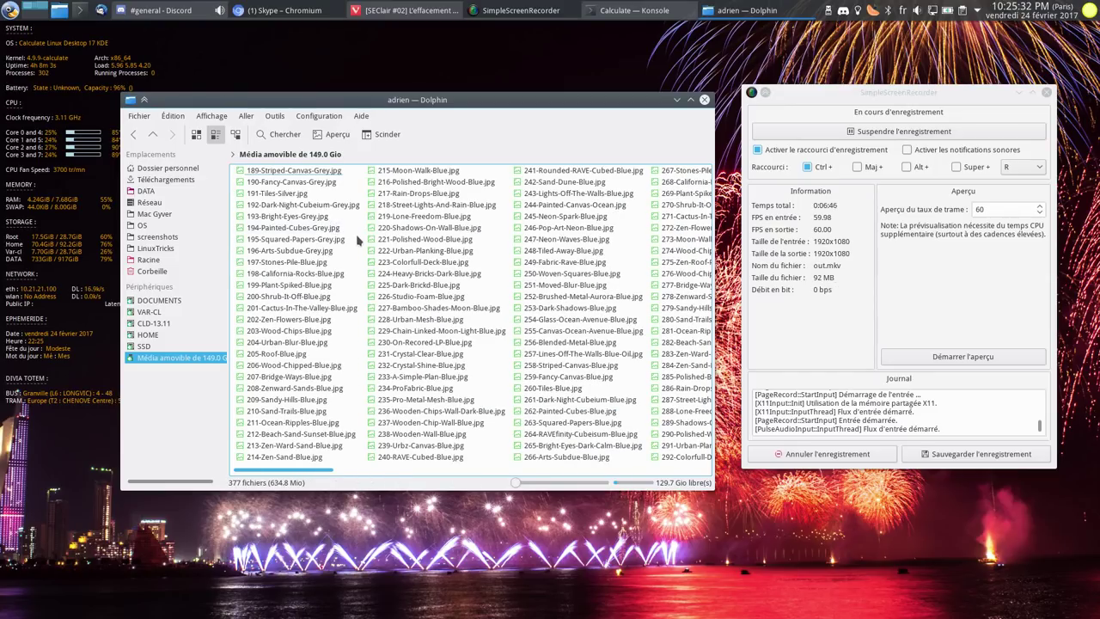
key("ctrl+a")
key("shift+Delete")
key("Return")
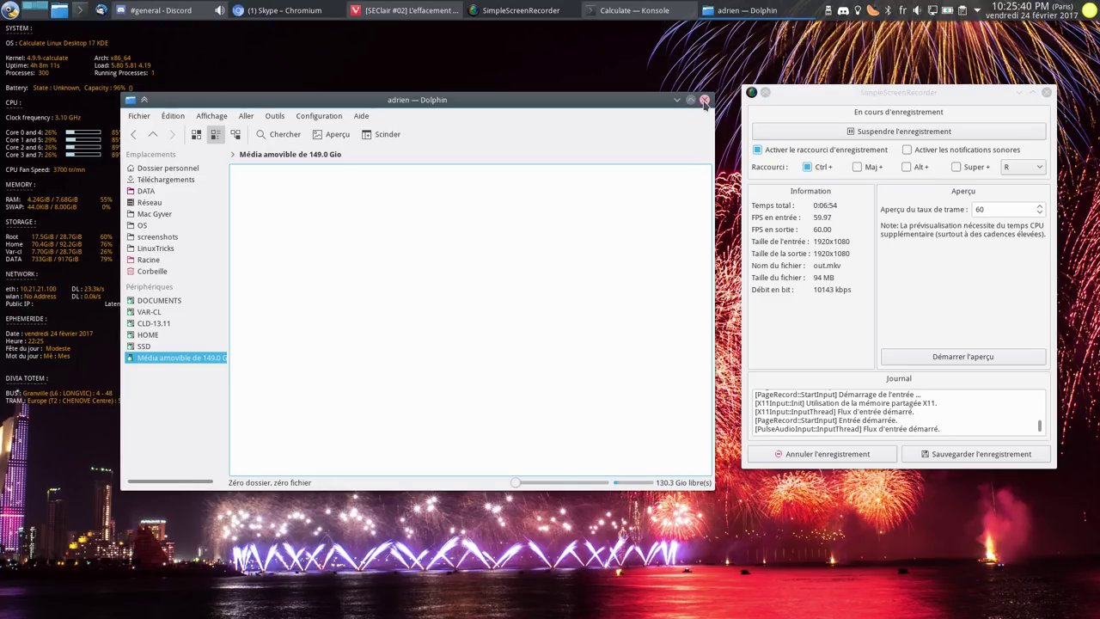
Step: Close the file manager, switch to the root shell in Konsole and unmount the removable drive with umount
left_click(704, 100)
left_click(687, 10)
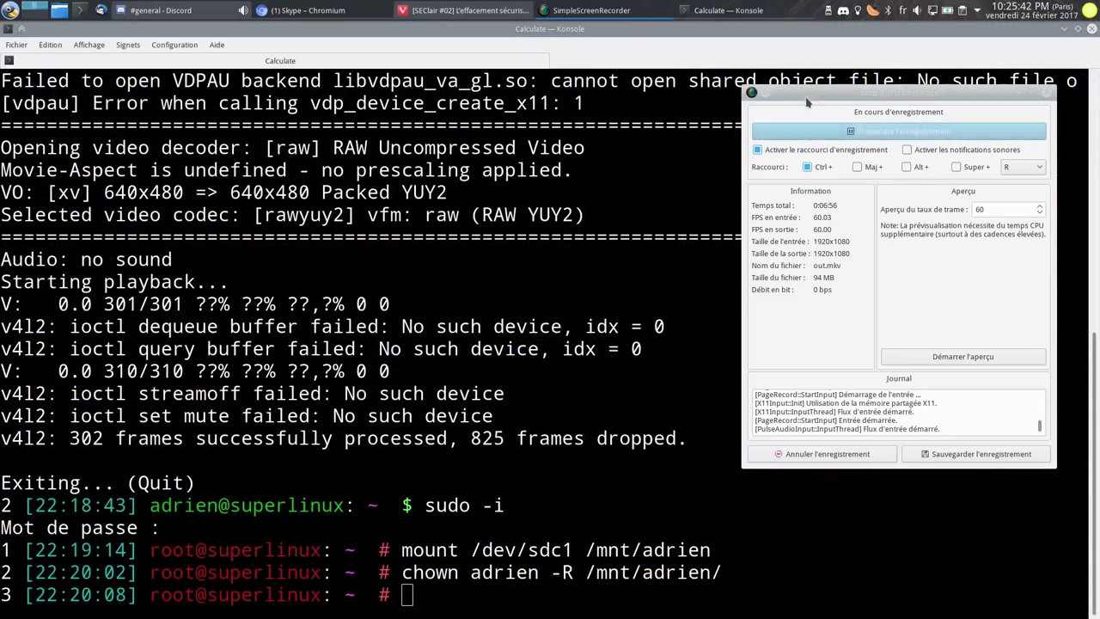
left_click_drag(806, 101, 884, 92)
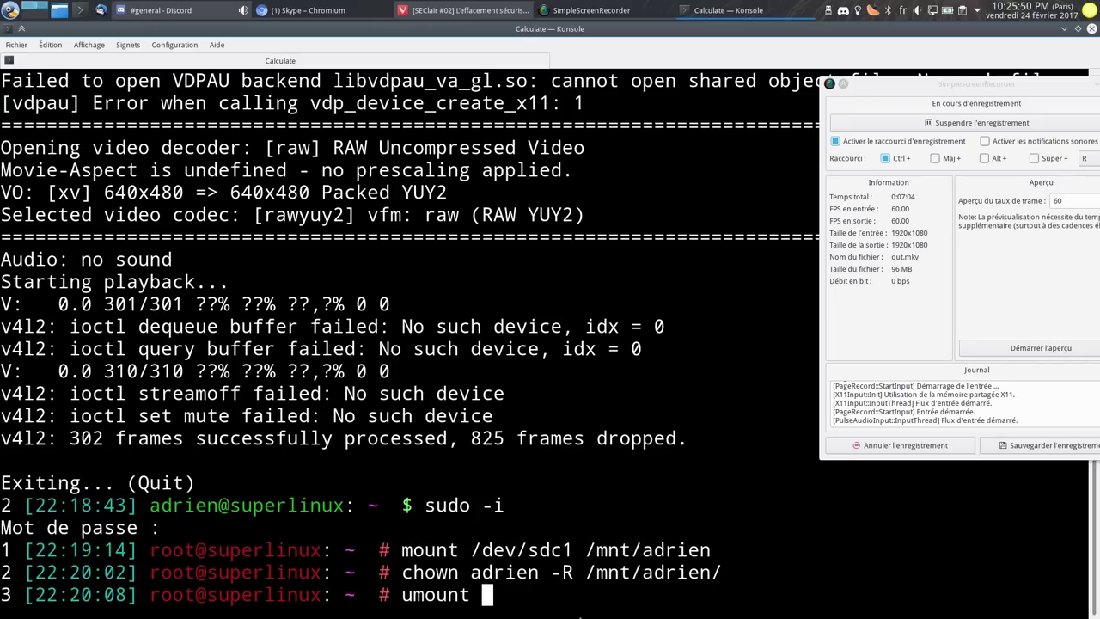
double_click(647, 550)
middle_click(688, 429)
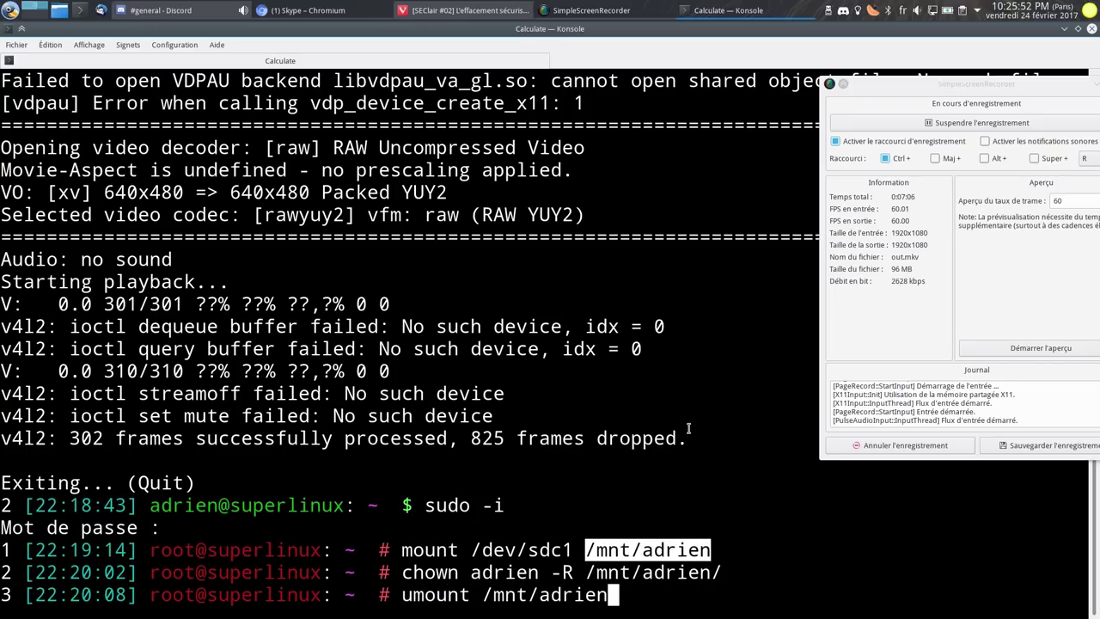
key("Return")
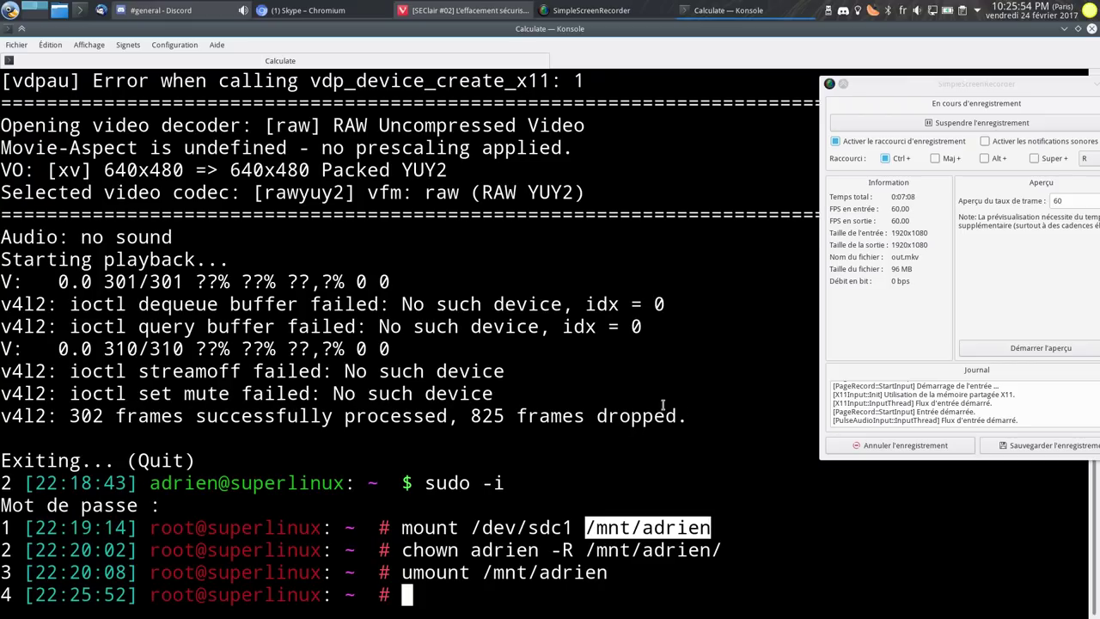
left_click(614, 361)
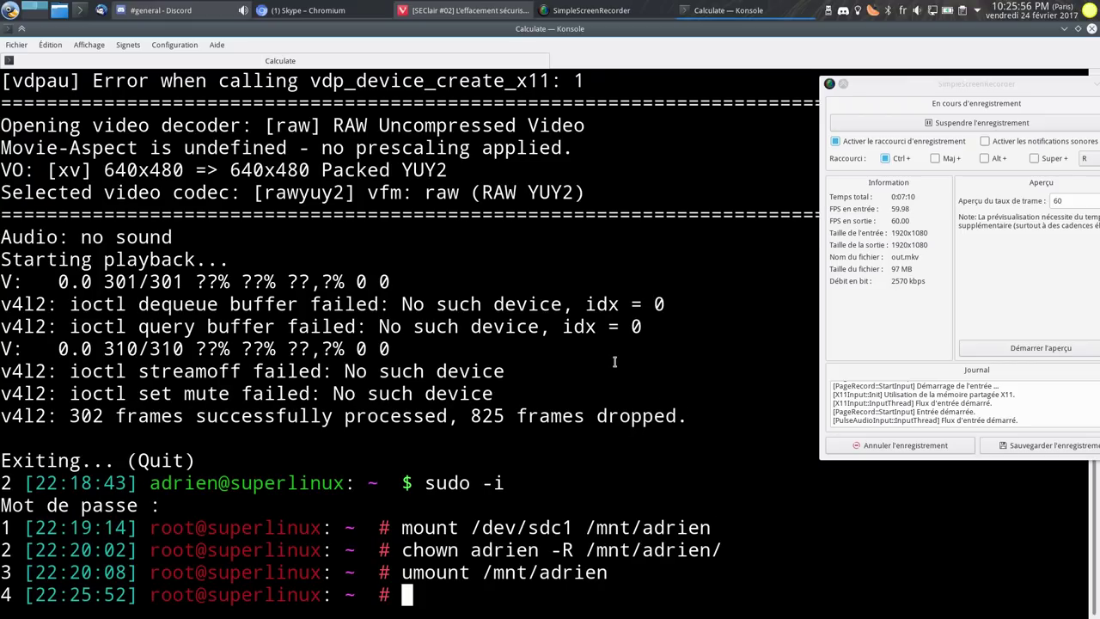
Step: Launch photorec, choose the 160 GB disk /dev/sdc and highlight the No partition (whole disk) entry
type("photorec")
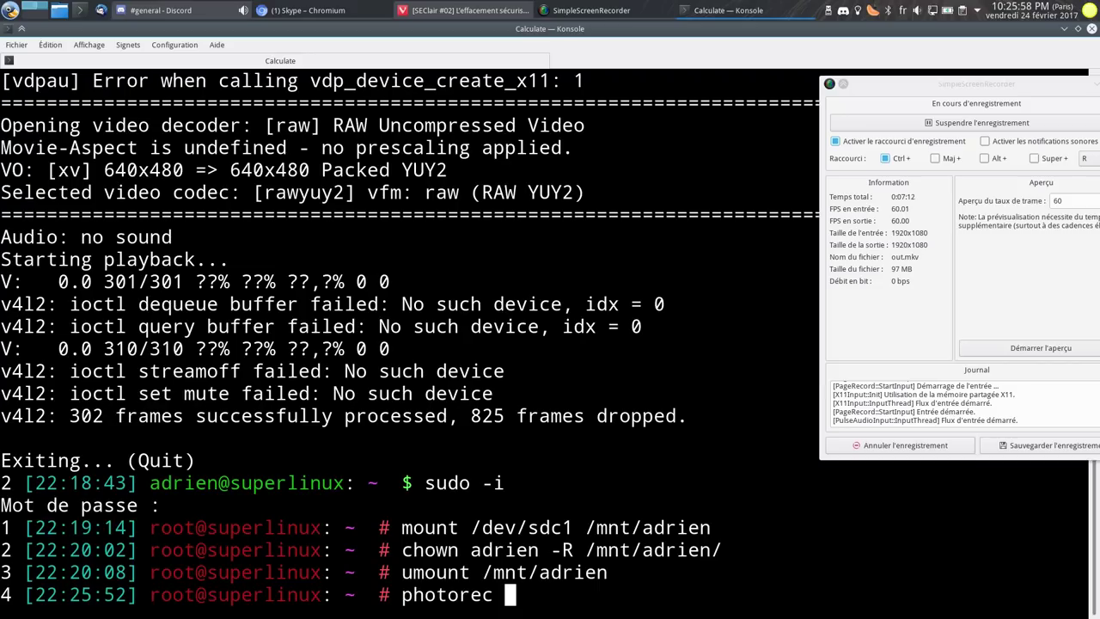
key("Return")
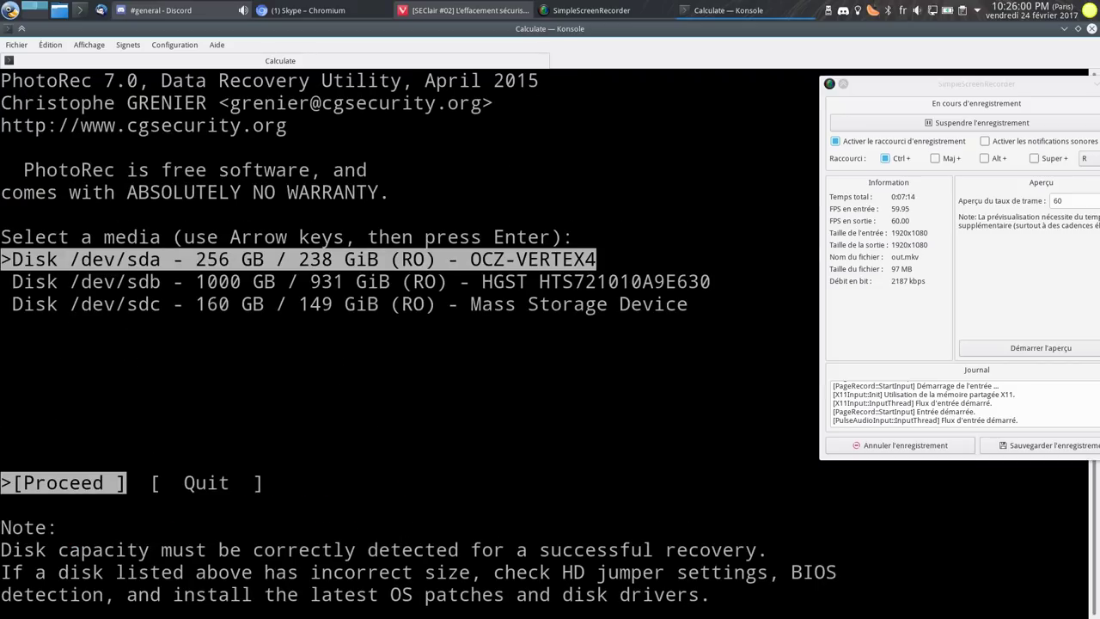
key("Down")
key("Down")
key("Return")
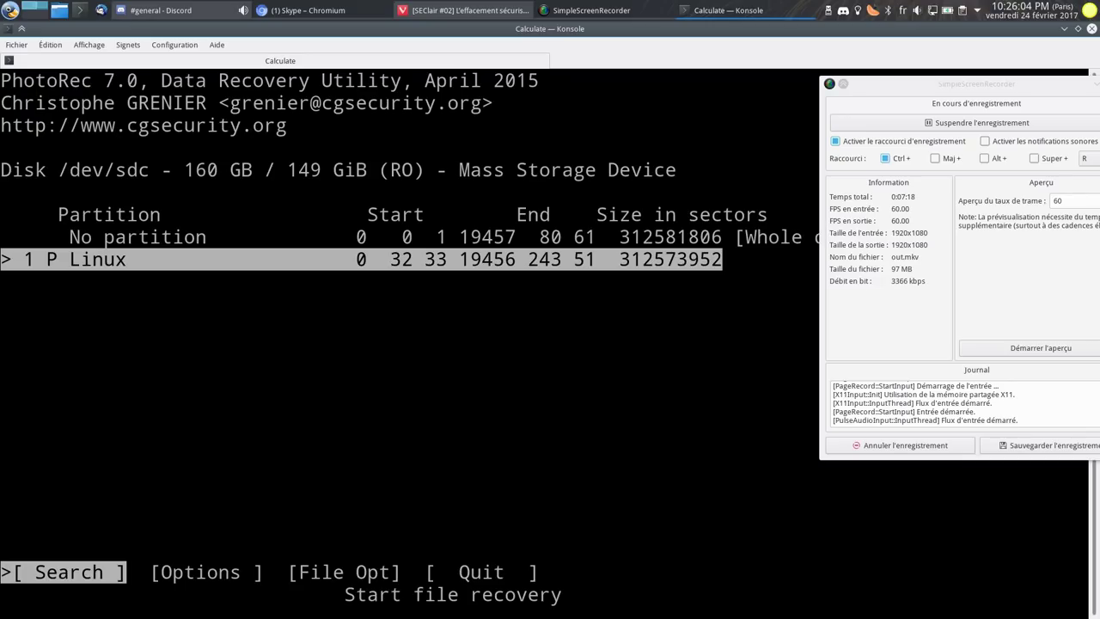
key("Up")
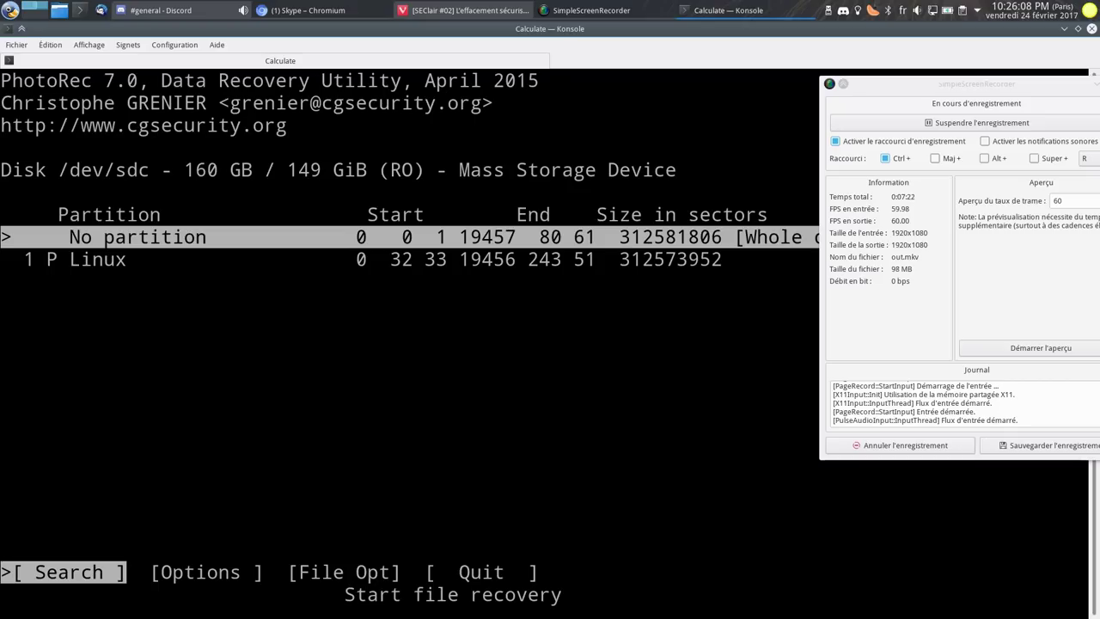
Step: Start the file recovery on the whole-disk entry and choose ext2/ext3 as the filesystem type
key("Return")
key("Up")
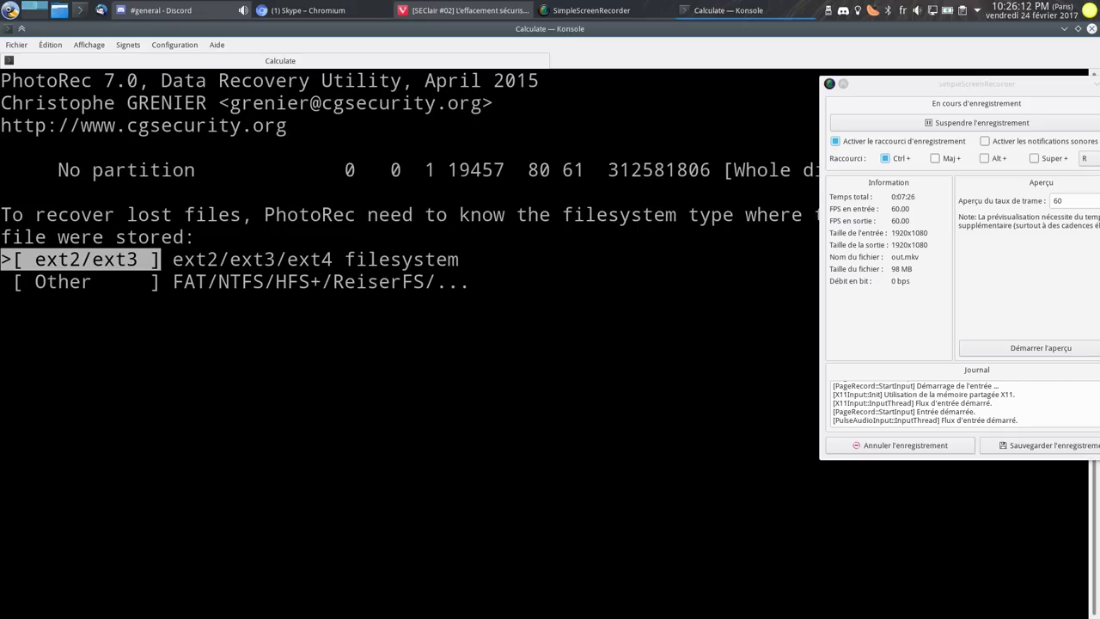
left_click(602, 274)
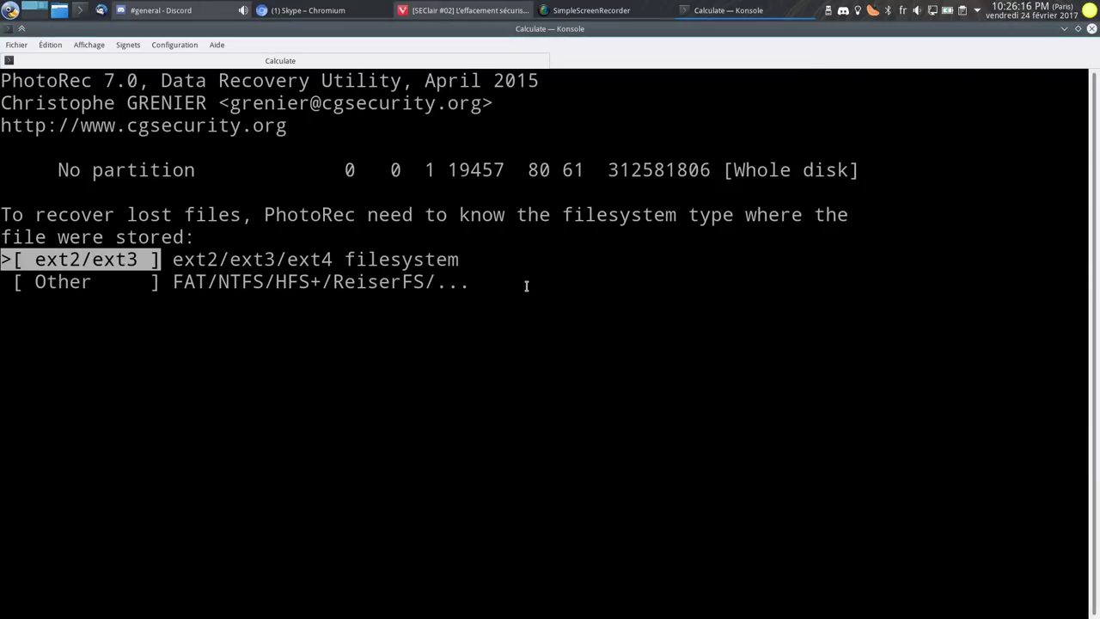
key("Return")
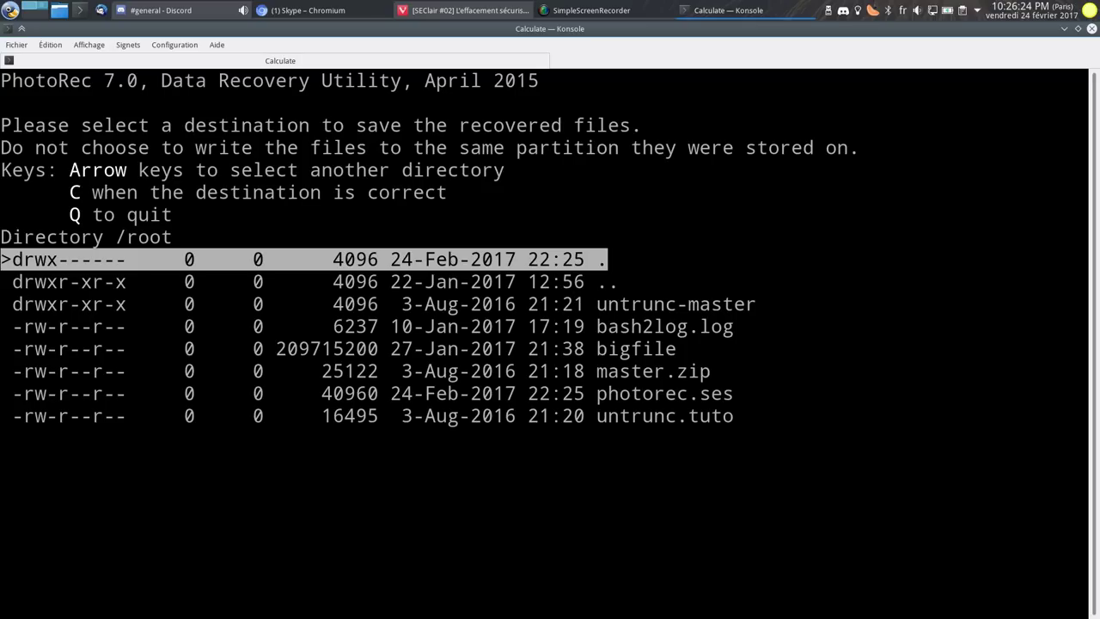
Step: Browse the recovery destination from /root up to the root directory and into /home
key("Down")
key("Up")
key("Down")
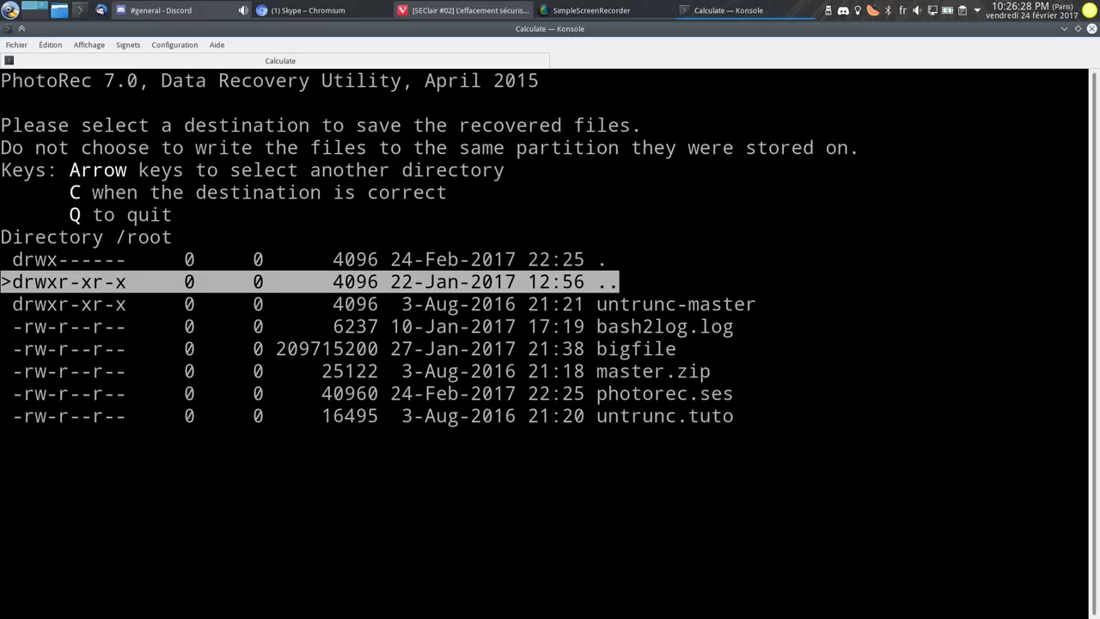
key("Right")
key("Down")
key("Down")
key("Down")
key("Down")
key("Down")
key("Down")
key("Down")
key("Down")
key("Down")
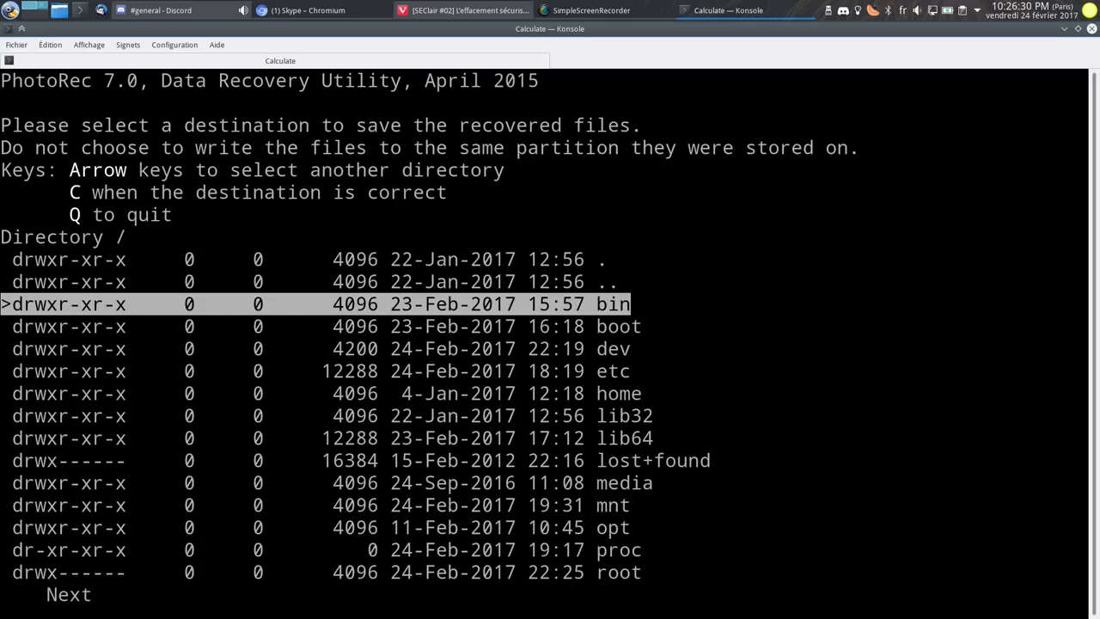
key("Up")
key("Up")
key("Up")
key("Right")
Step: Choose the resto folder inside the user's home directory as the destination and start the recovery scan
key("Down")
key("Down")
key("Down")
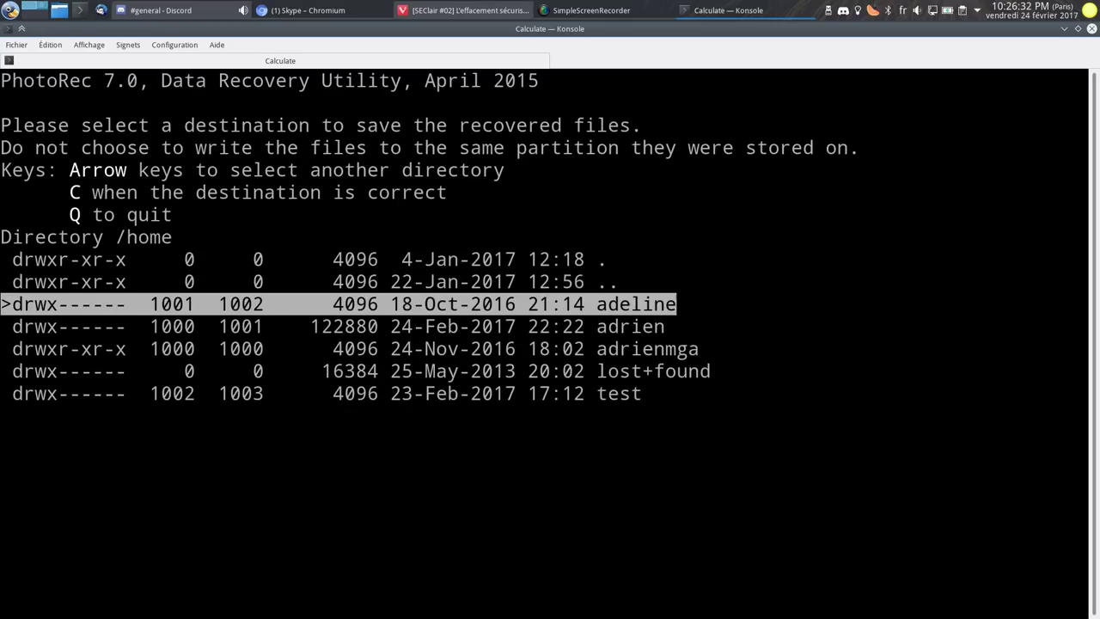
key("Right")
key("Down")
key("Down")
key("Down")
key("Down")
key("Down")
key("Down")
key("Down")
key("Down")
key("Down")
key("Down")
key("Down")
key("Down")
key("Down")
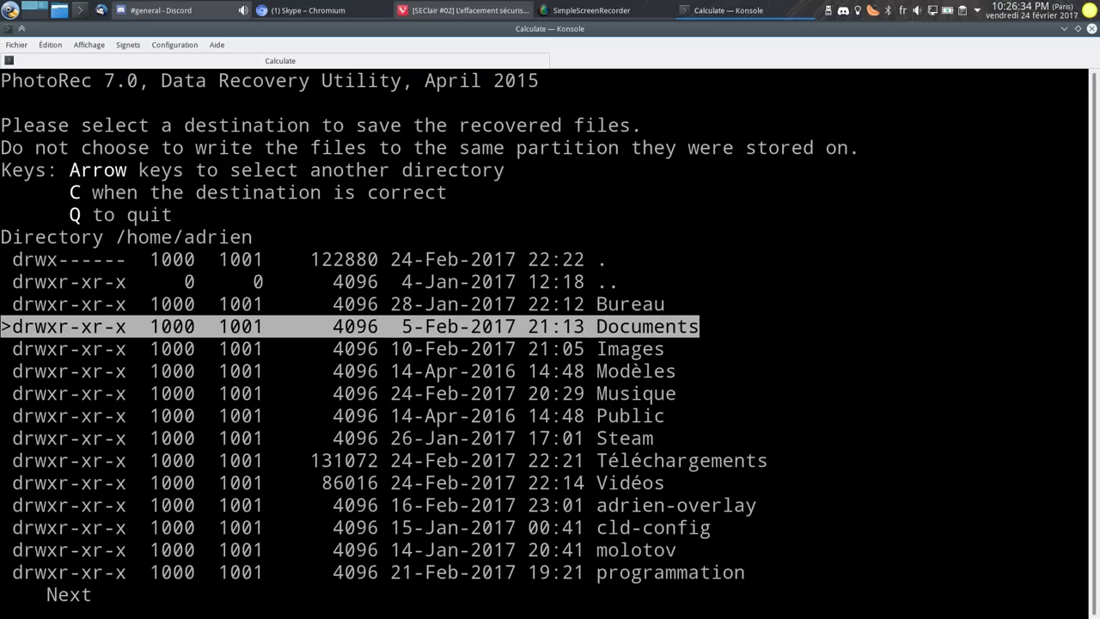
key("Down")
key("Down")
key("Down")
key("Down")
key("Down")
key("Down")
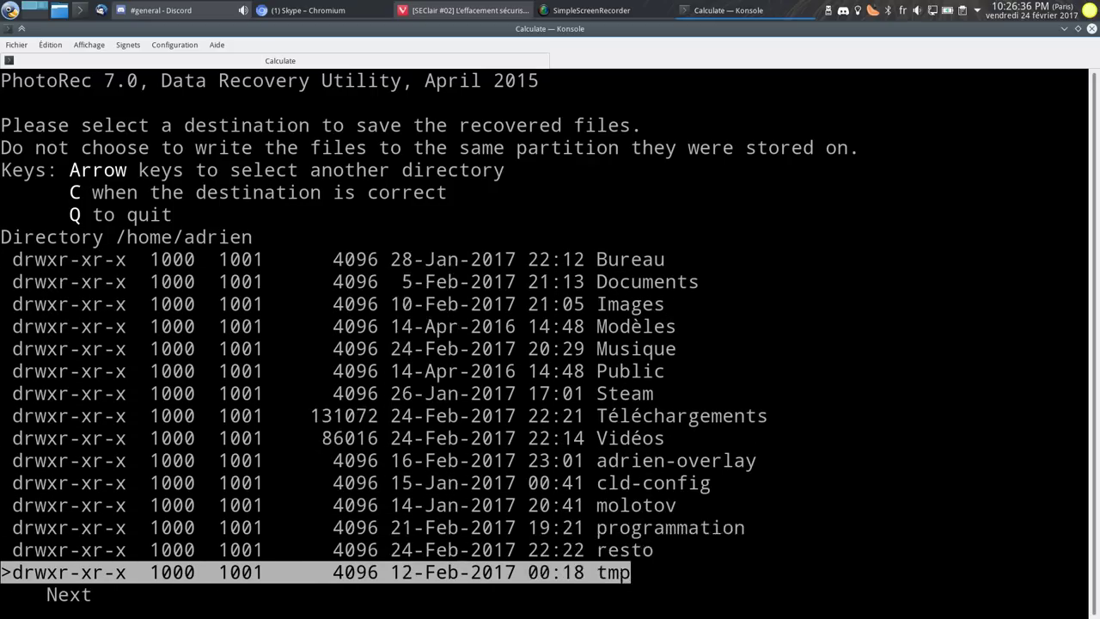
key("Up")
key("Up")
key("Up")
key("Up")
key("Right")
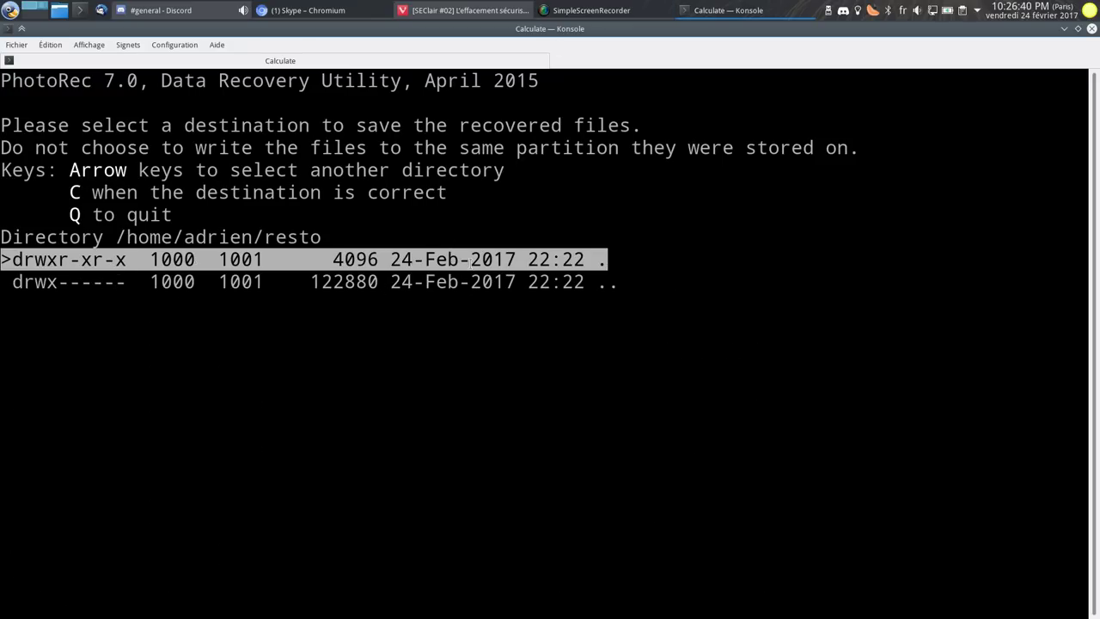
key("c")
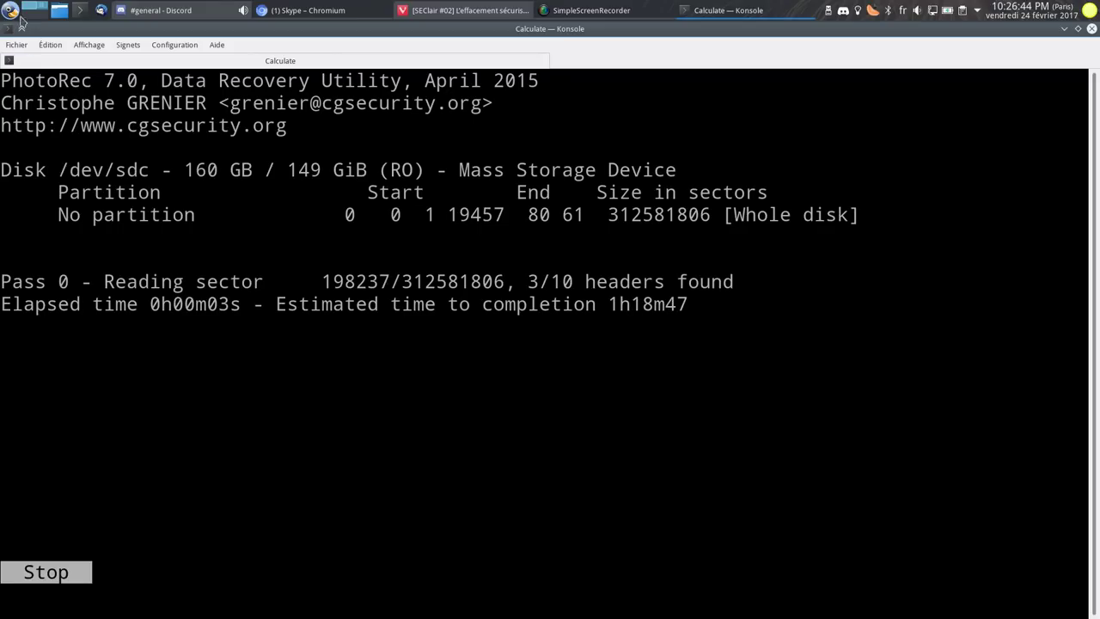
Step: Launch the Dolphin file manager, reposition its window over the terminal and open the resto folder
left_click(59, 10)
left_click_drag(344, 108, 535, 134)
left_click(586, 321)
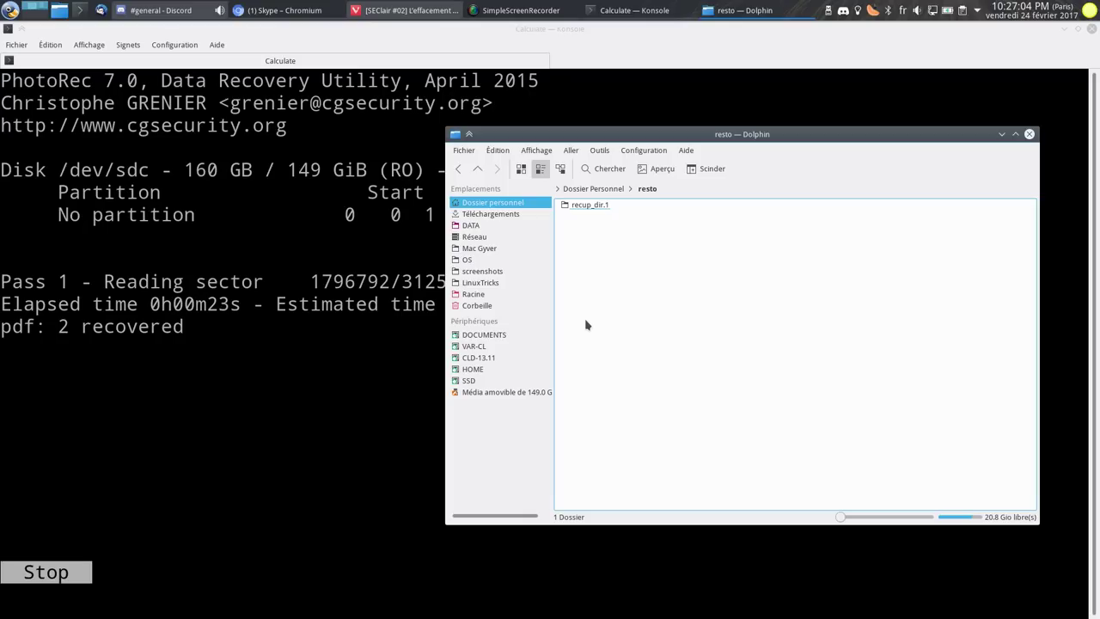
Step: Switch to the browser to read how file deletion works in the secure-erasure article, and return to the PhotoRec scan
left_click(404, 10)
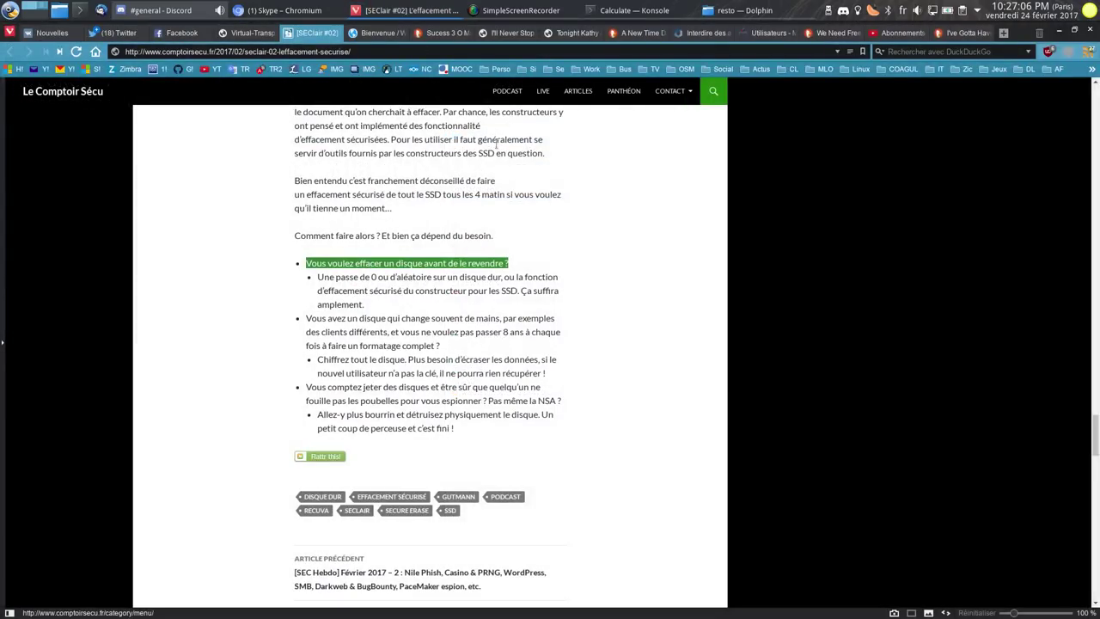
left_click_drag(421, 277, 424, 290)
left_click_drag(1095, 441, 1095, 162)
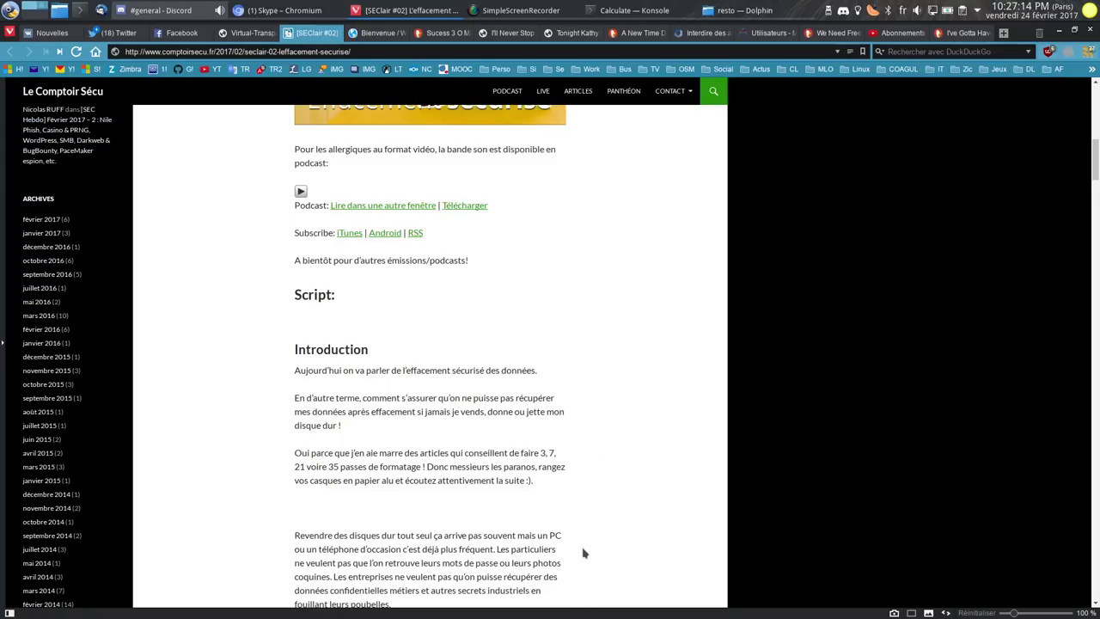
scroll(584, 493, "down", 3)
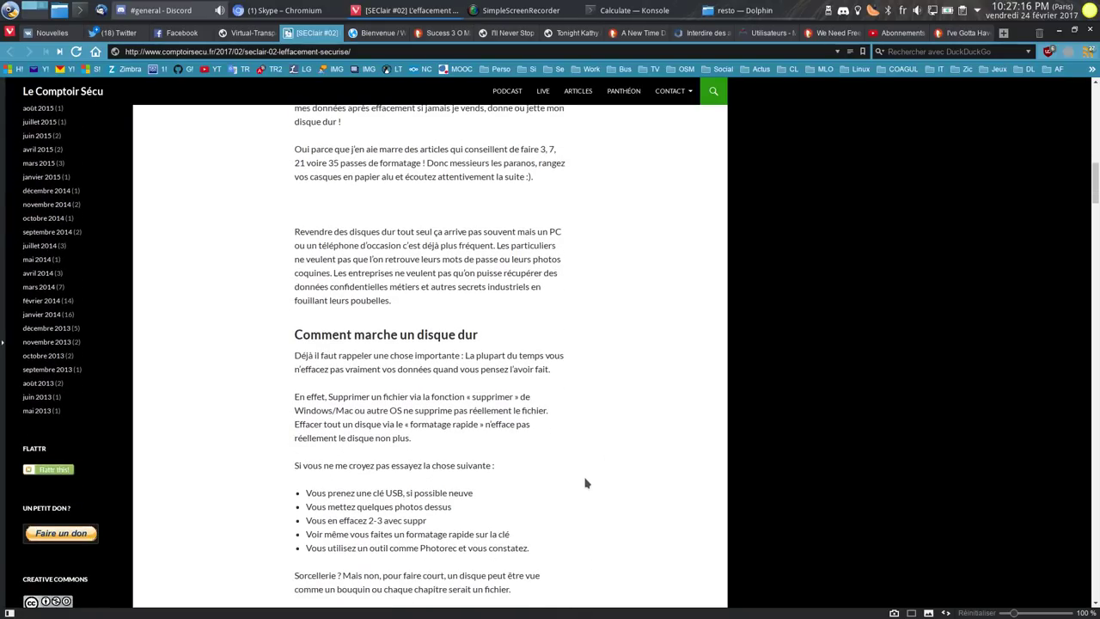
scroll(585, 483, "down", 3)
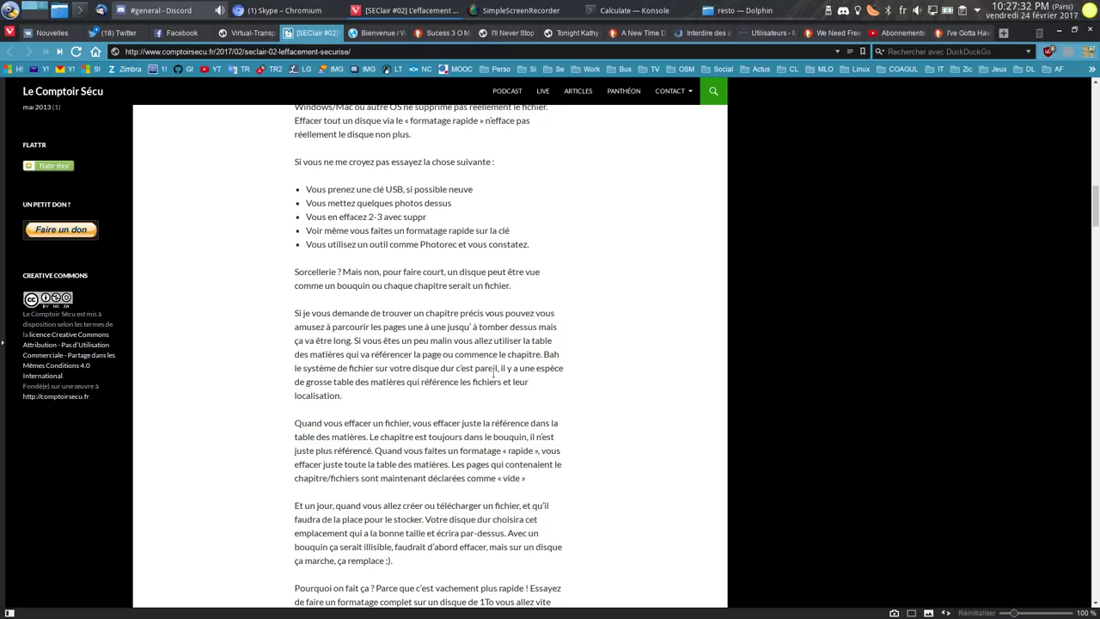
scroll(416, 423, "down", 1)
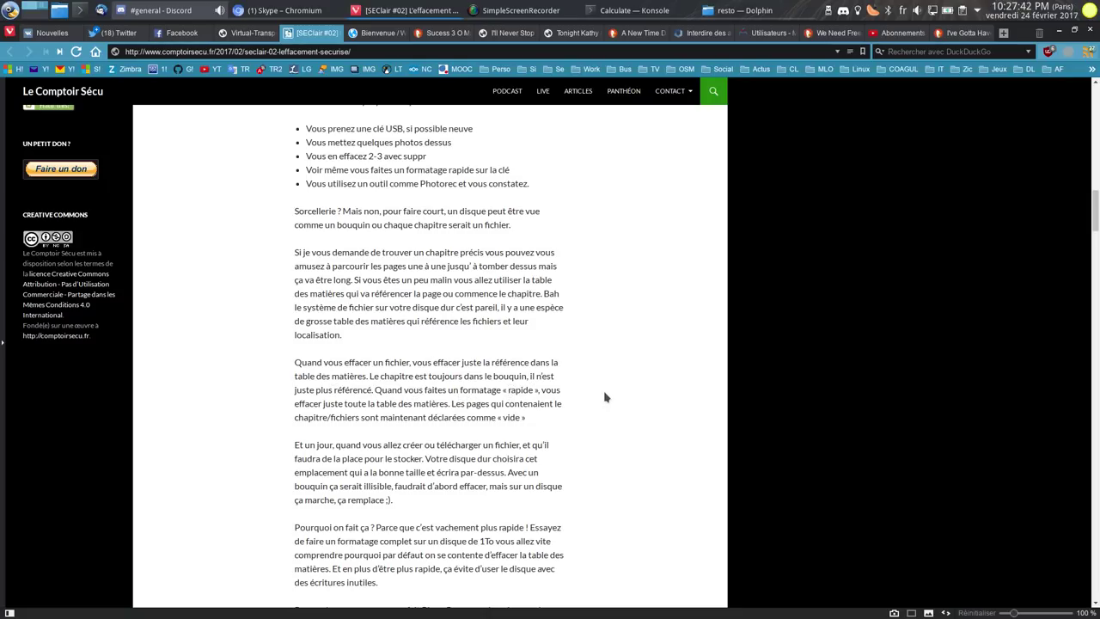
left_click(1060, 32)
left_click(294, 332)
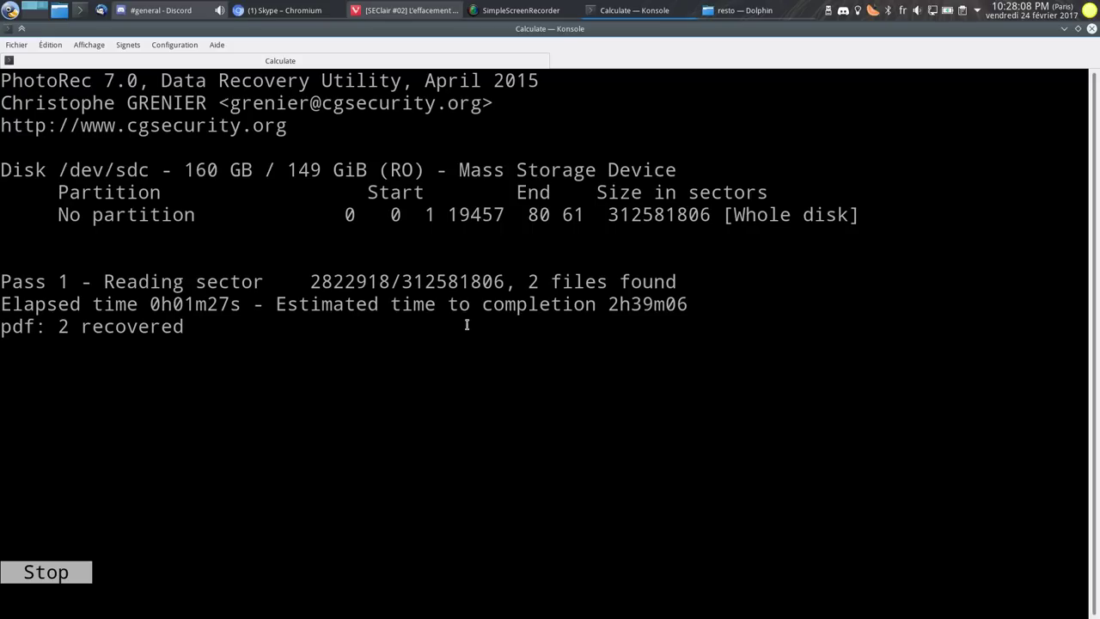
Step: Switch to Dolphin, open the recup_dir.1 folder, look through the recovered f1050008.pdf in Okular and close it
left_click(744, 11)
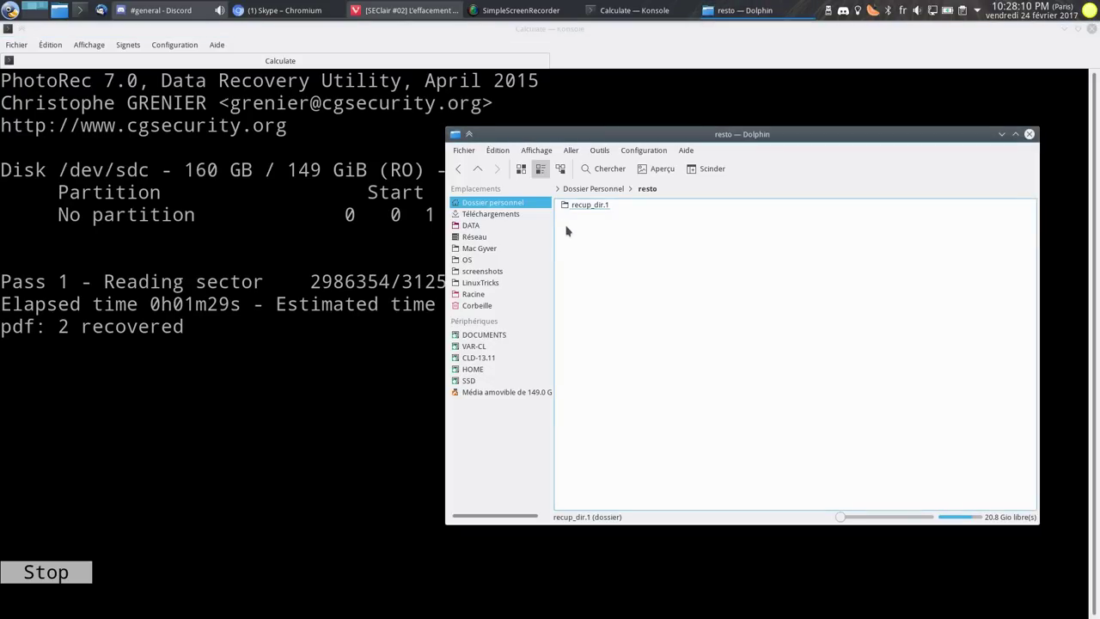
left_click(591, 205)
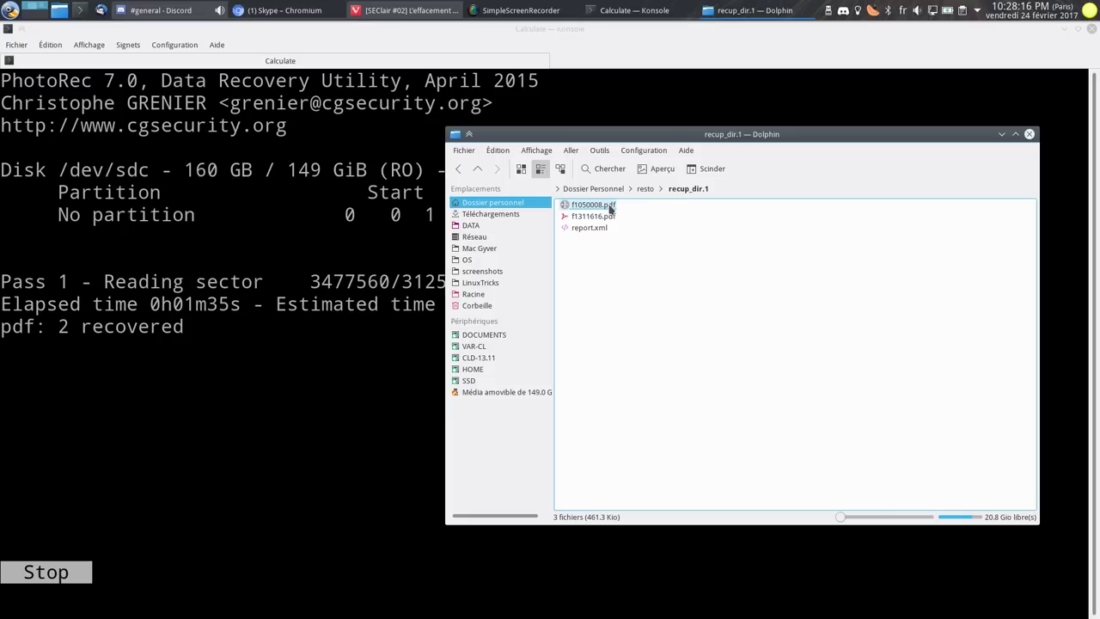
left_click(593, 204)
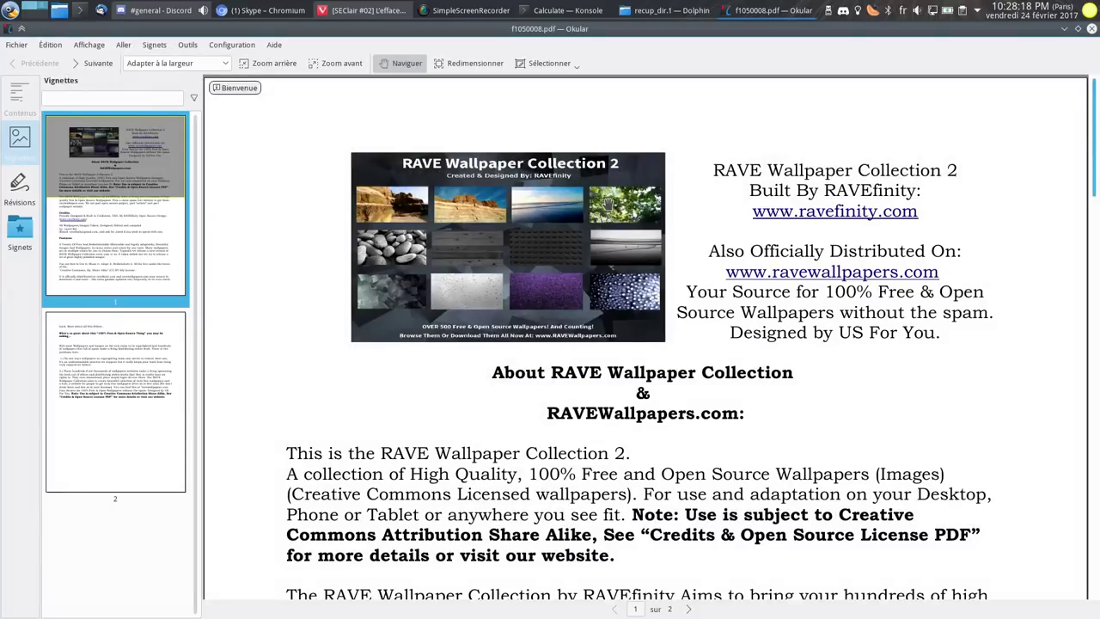
scroll(713, 228, "down", 10)
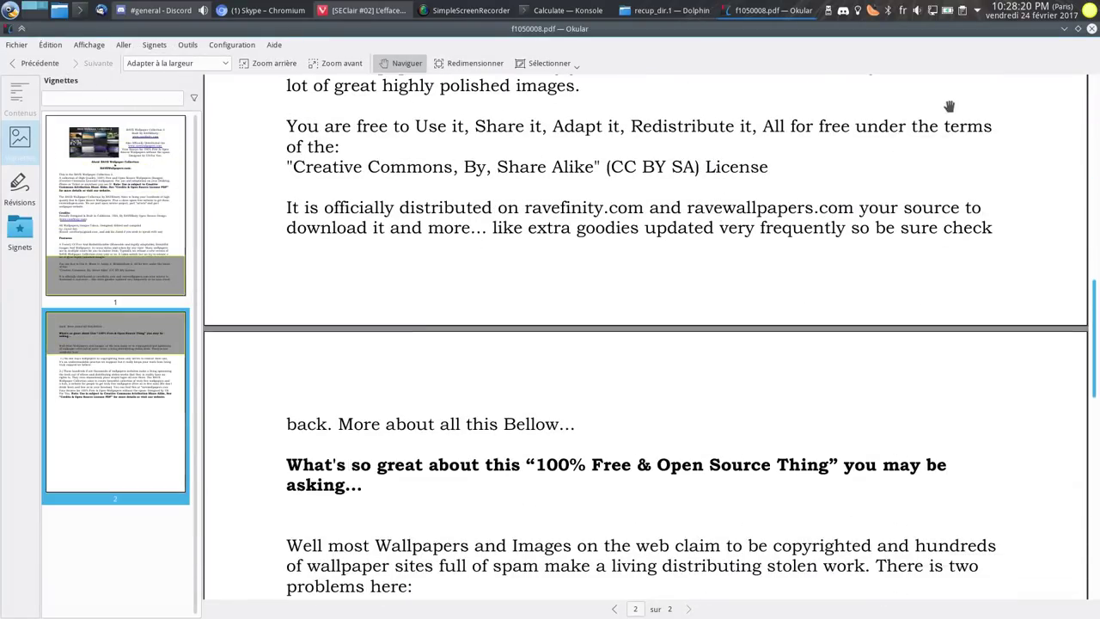
left_click(1092, 28)
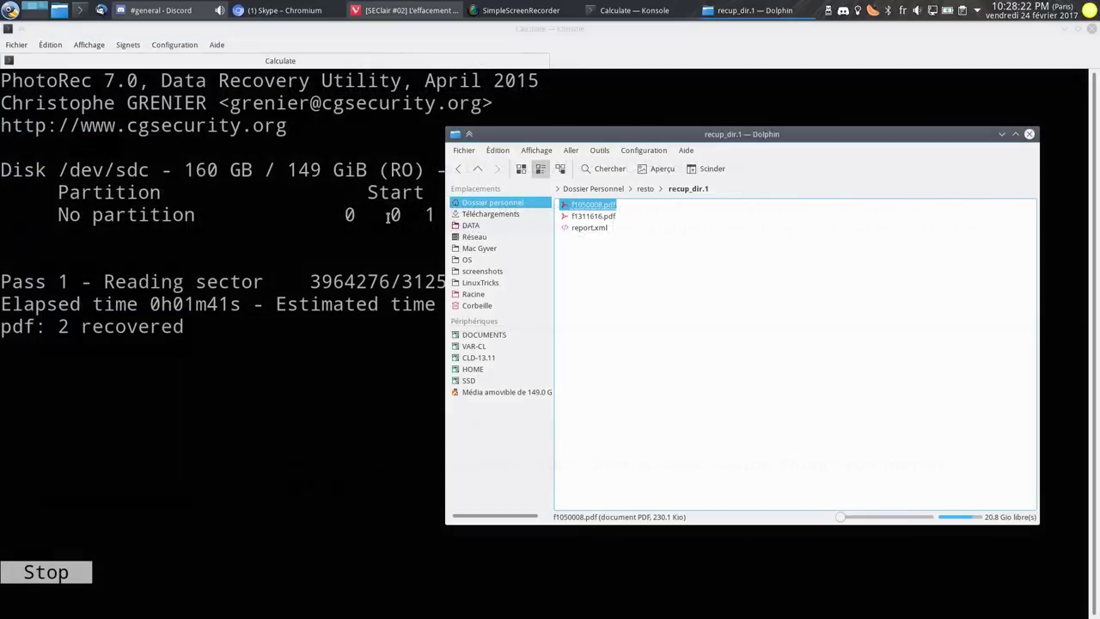
Step: In a new Konsole tab with enlarged text, begin a diff -rus command with resto/recup_dir.1/f1050008.pdf as the first file
left_click(676, 64)
double_click(676, 63)
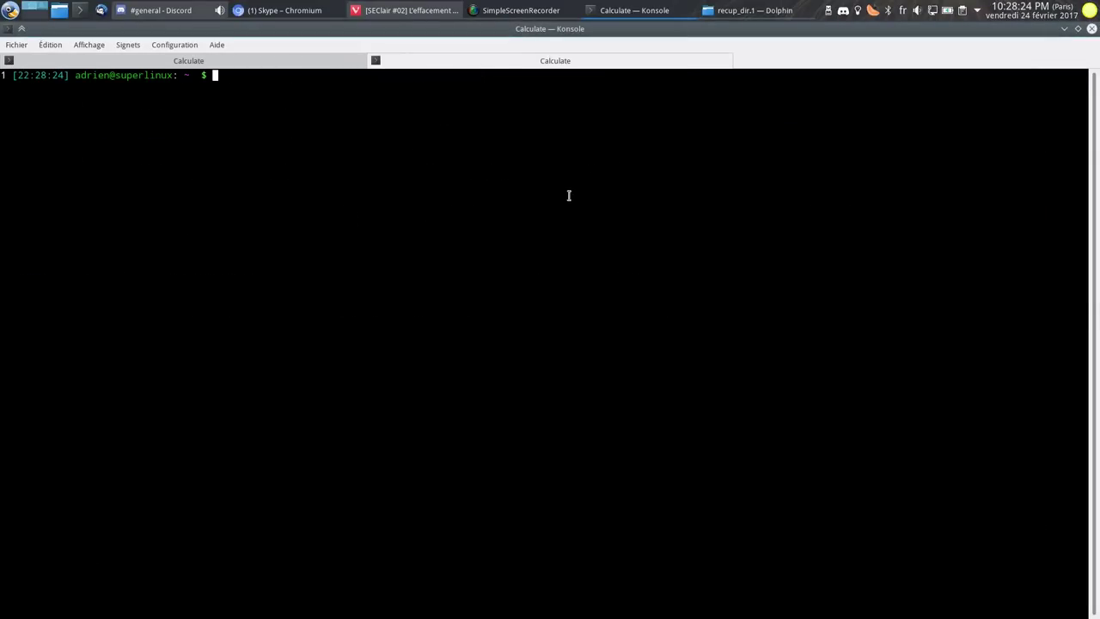
key("ctrl+plus")
type("diff -r")
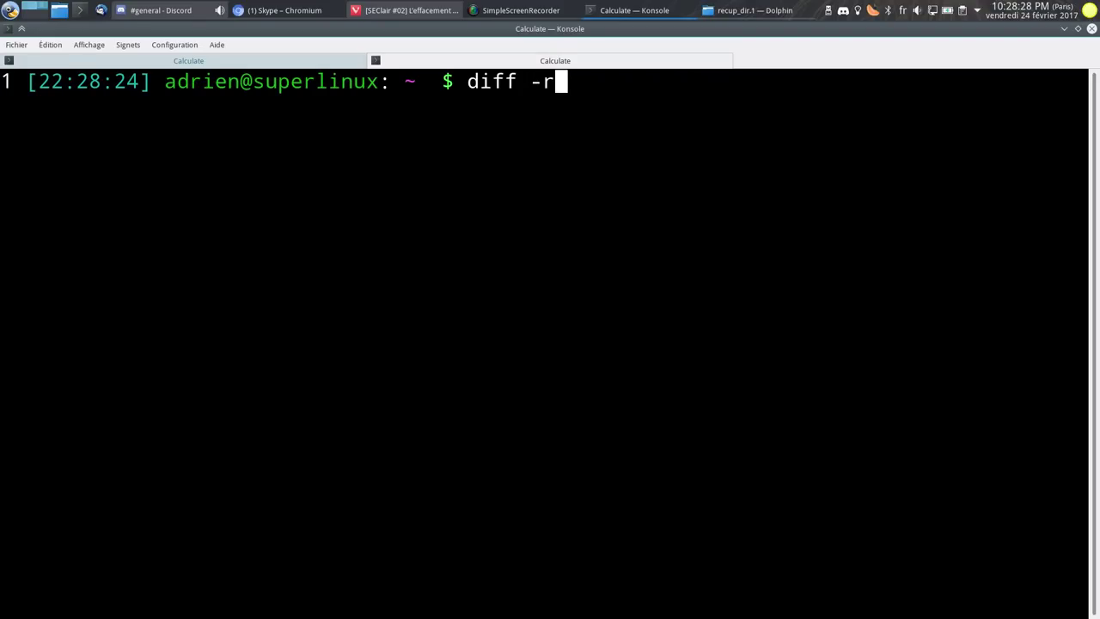
type("us res")
key("Tab")
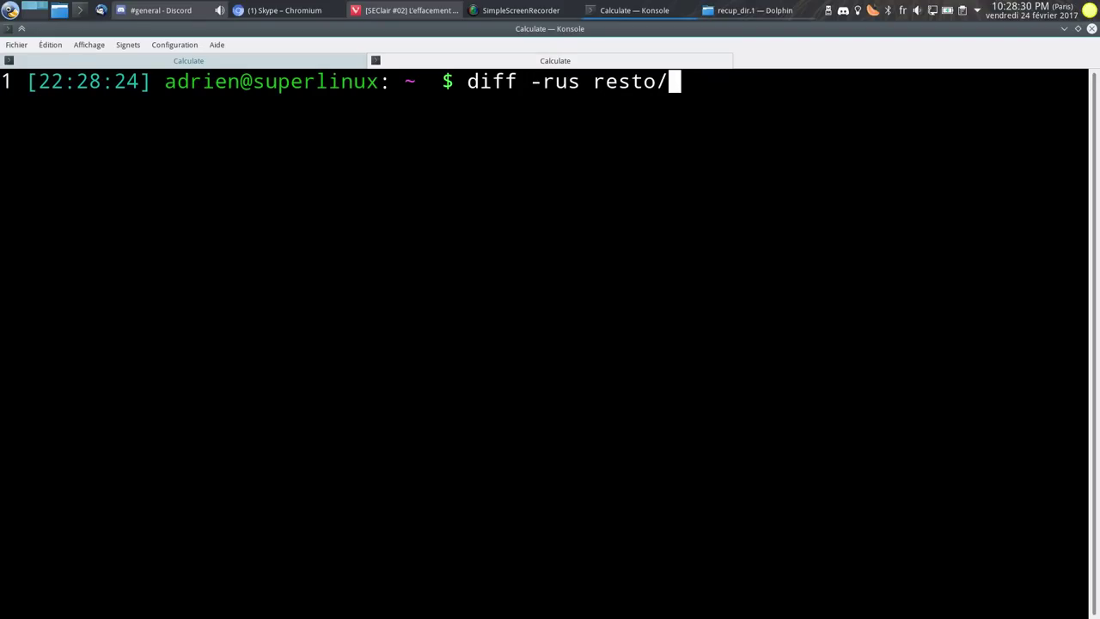
key("Tab")
key("Tab")
key("Tab")
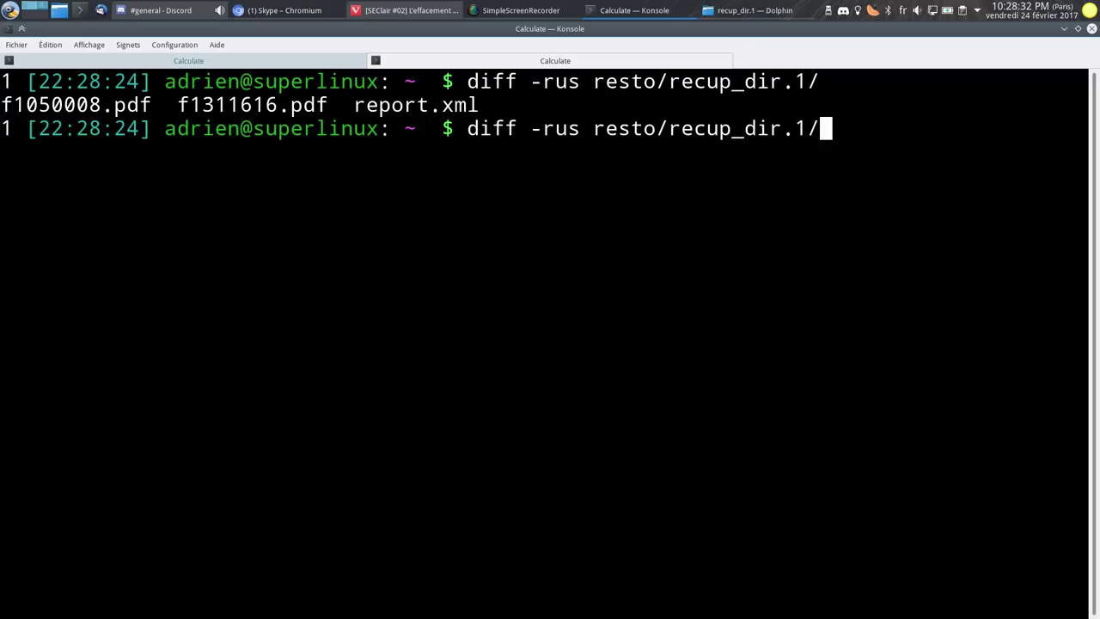
double_click(34, 107)
middle_click(85, 107)
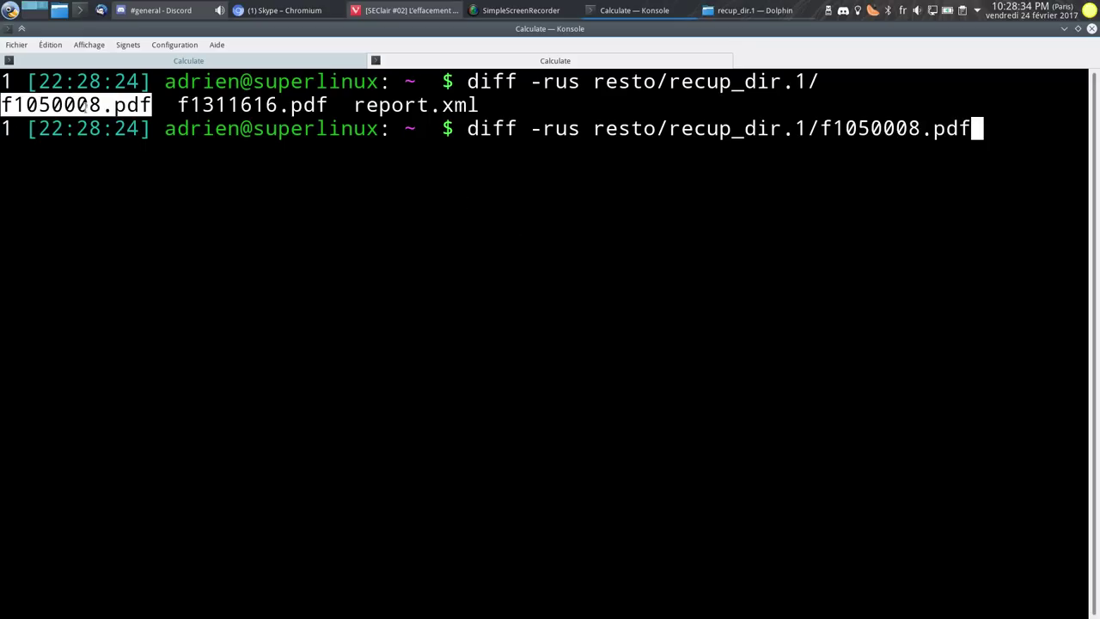
Step: Append the Téléchargements/RAVE Wallpaper Collection 2/ folder to the diff command as the start of the second path
type("Télé")
key("Tab")
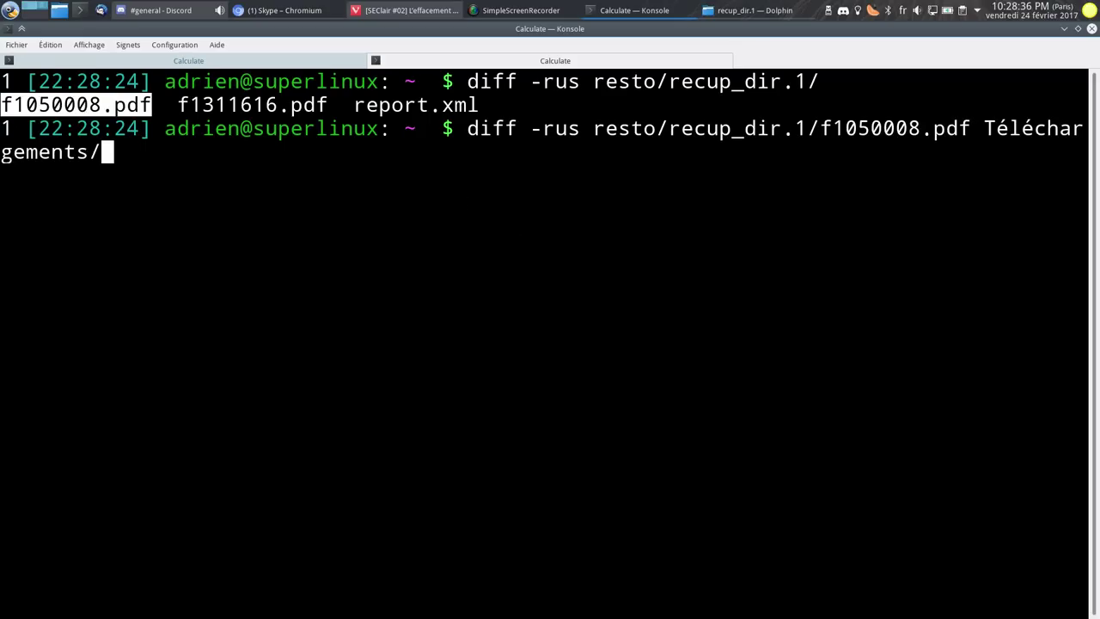
type("RA")
key("Tab")
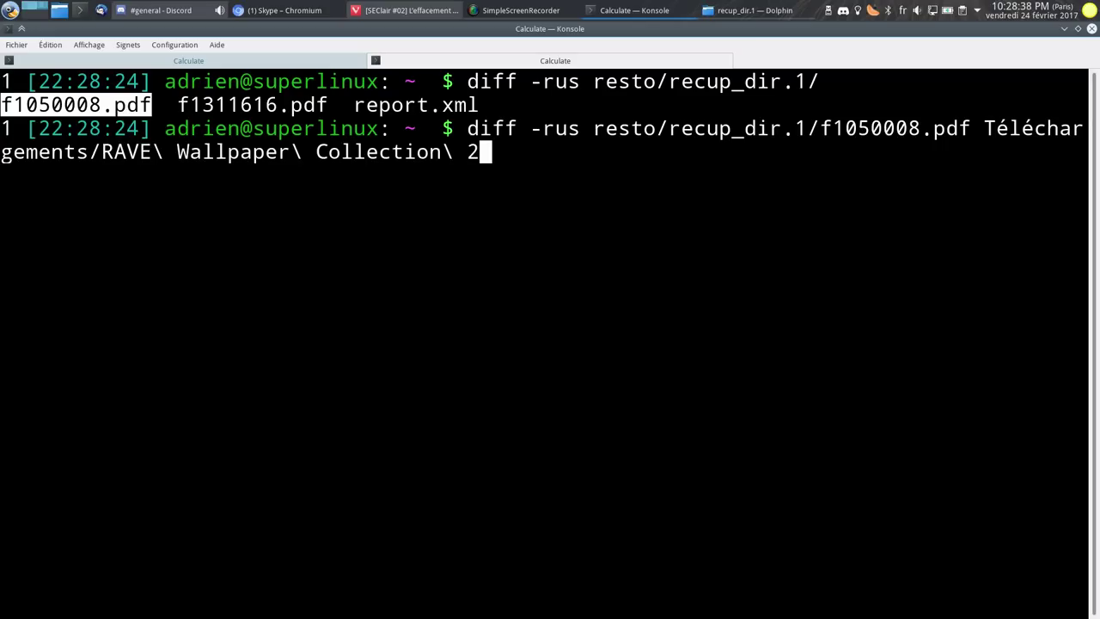
type("/")
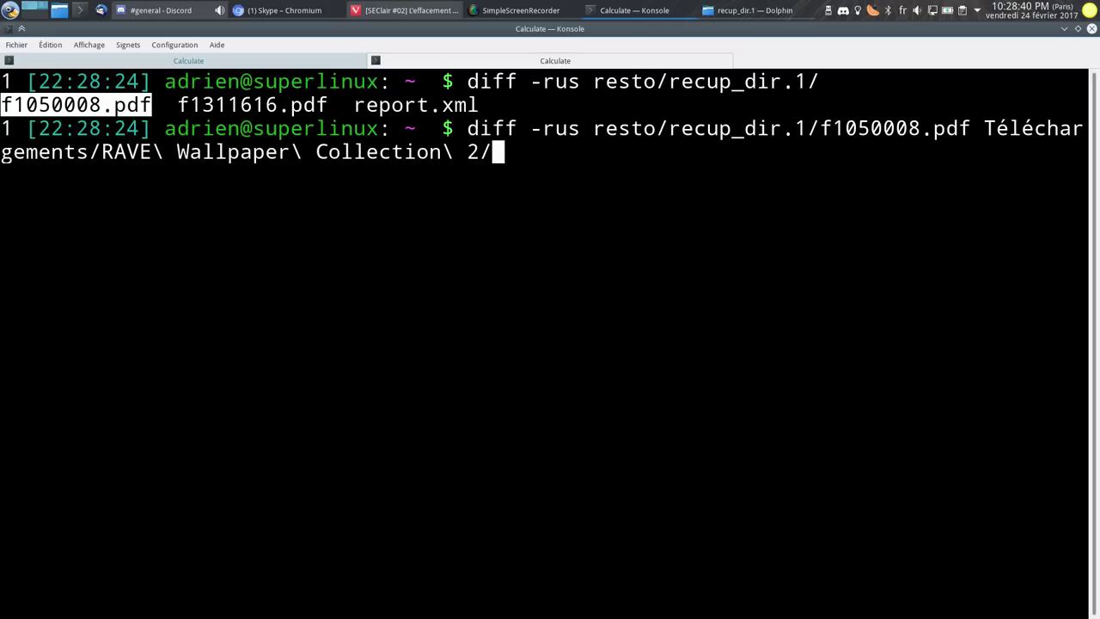
Step: List all completion candidates for the RAVE Wallpaper Collection 2 folder and page through to the original PDF names
key("Tab")
key("Tab")
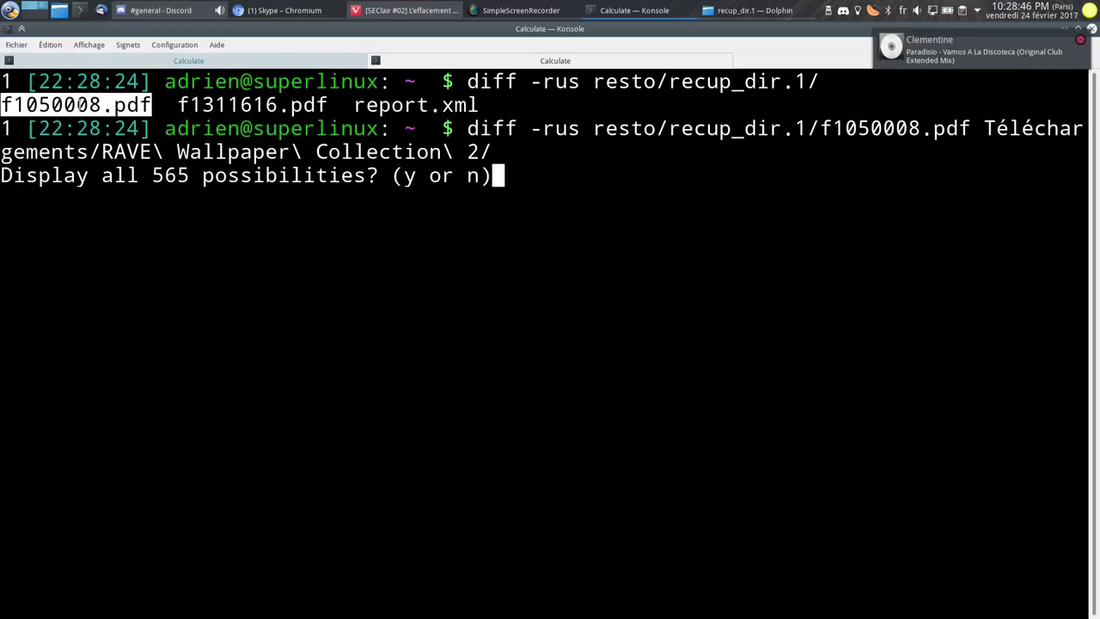
left_click(91, 104)
left_click_drag(100, 104, 13, 104)
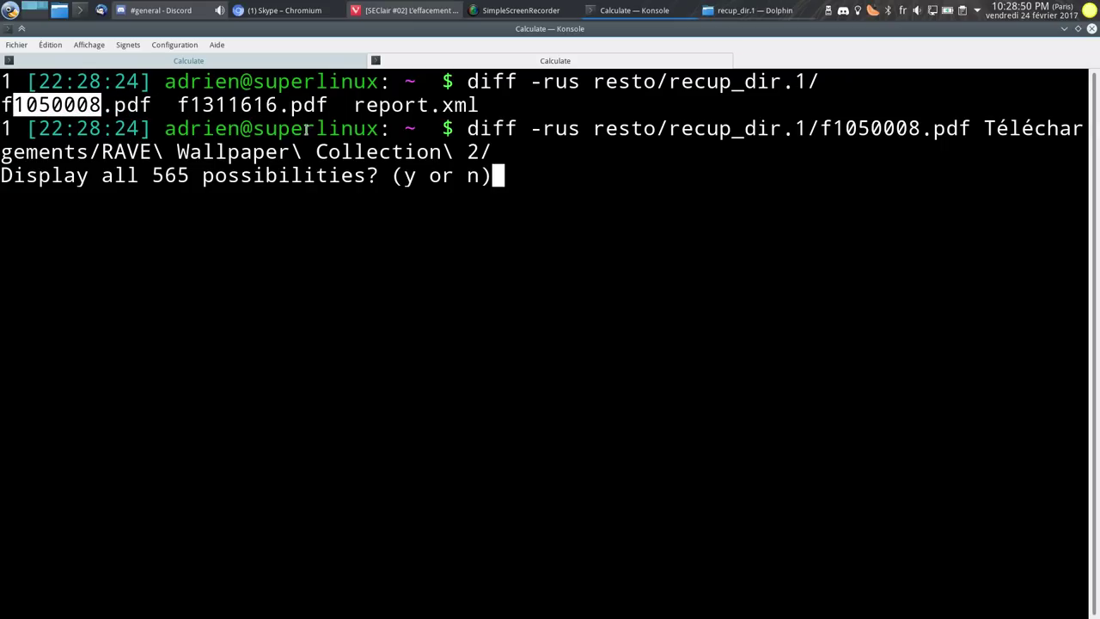
left_click(501, 153)
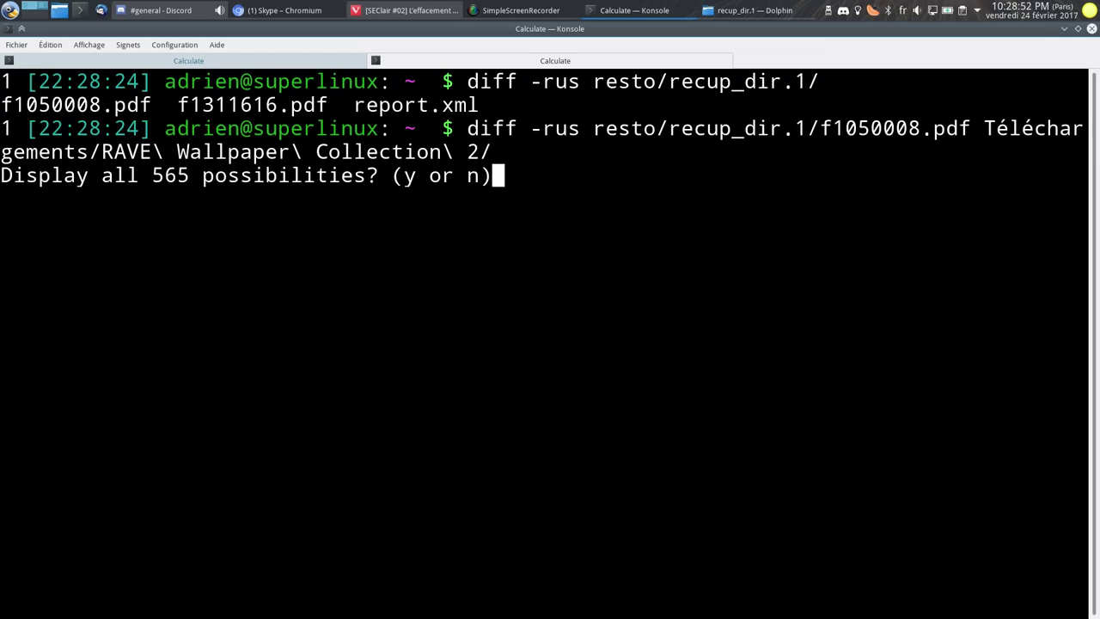
key("y")
key("space")
key("space")
key("space")
key("space")
key("space")
key("space")
key("space")
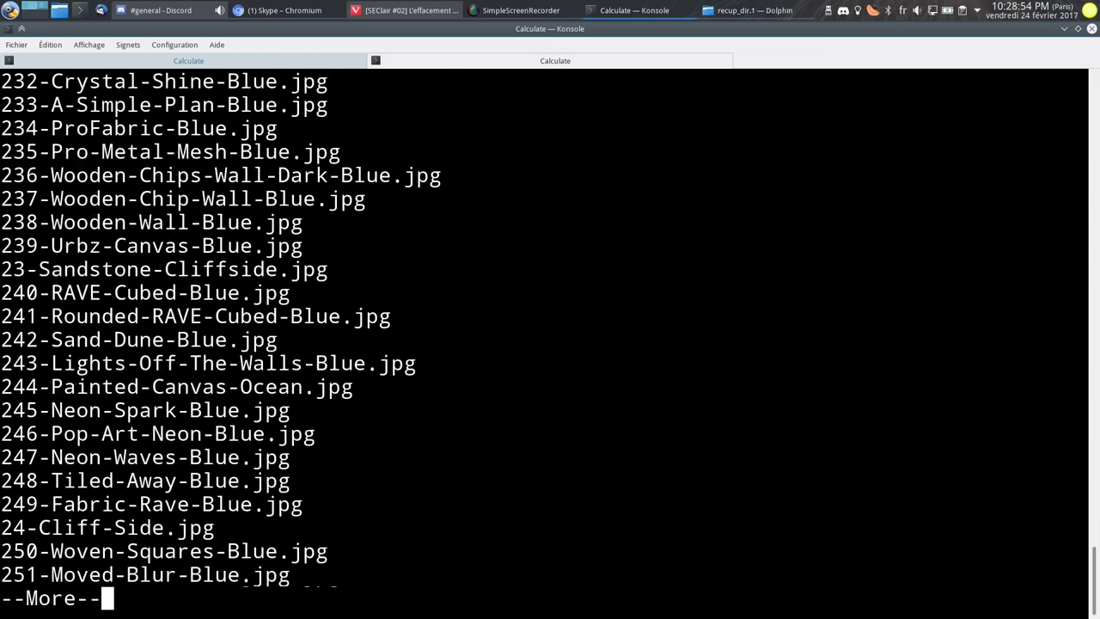
key("space")
key("space")
key("space")
key("space")
key("space")
key("space")
key("space")
key("space")
key("space")
key("space")
key("space")
key("BackSpace")
key("BackSpace")
key("BackSpace")
key("BackSpace")
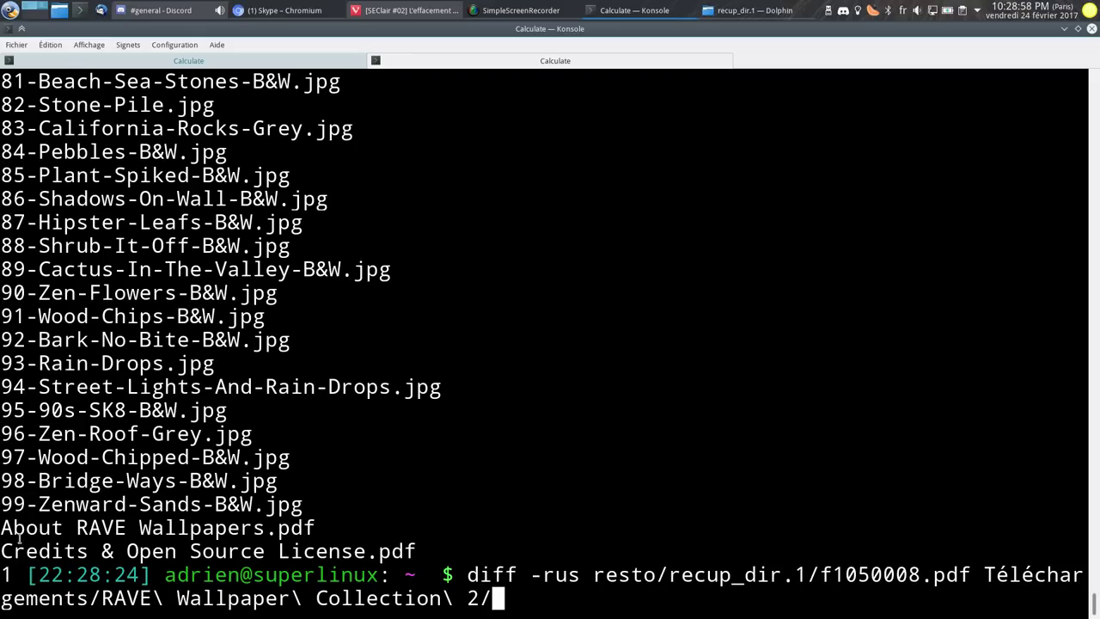
Step: Complete the diff command's second path with About RAVE Wallpapers.pdf and run the comparison against f1050008.pdf
type("Ab")
key("Tab")
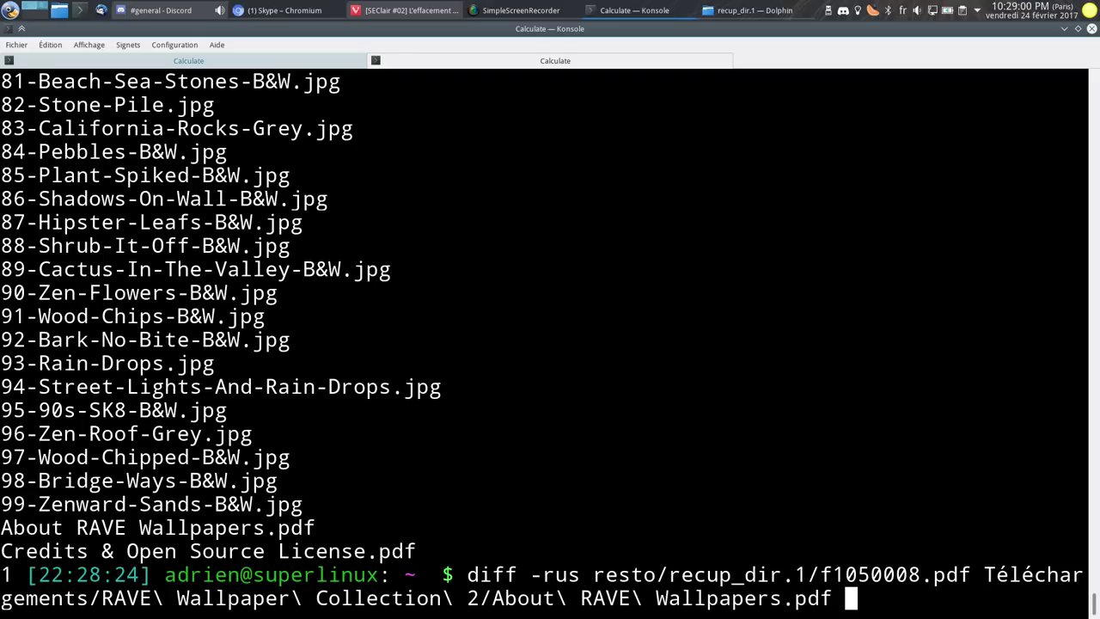
key("Return")
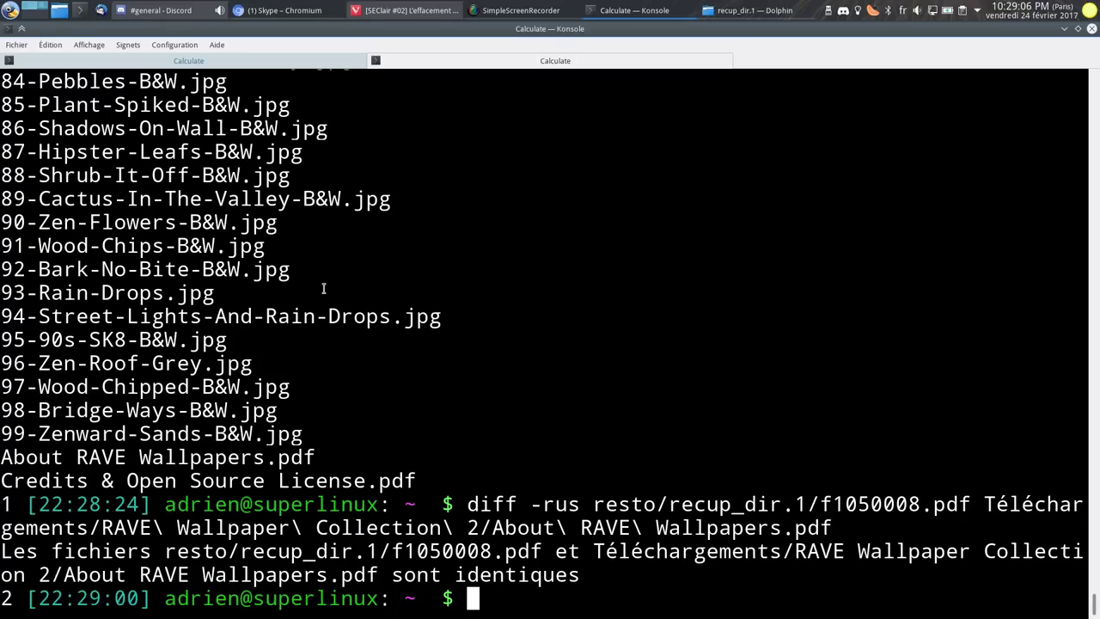
Step: Recall the diff command, replace the original file with Credits & Open Source License.pdf and run it
key("Up")
key("BackSpace")
key("BackSpace")
key("BackSpace")
key("BackSpace")
key("BackSpace")
key("BackSpace")
key("BackSpace")
key("BackSpace")
key("BackSpace")
key("BackSpace")
key("BackSpace")
key("BackSpace")
key("BackSpace")
key("BackSpace")
key("BackSpace")
key("BackSpace")
key("BackSpace")
key("BackSpace")
key("BackSpace")
key("BackSpace")
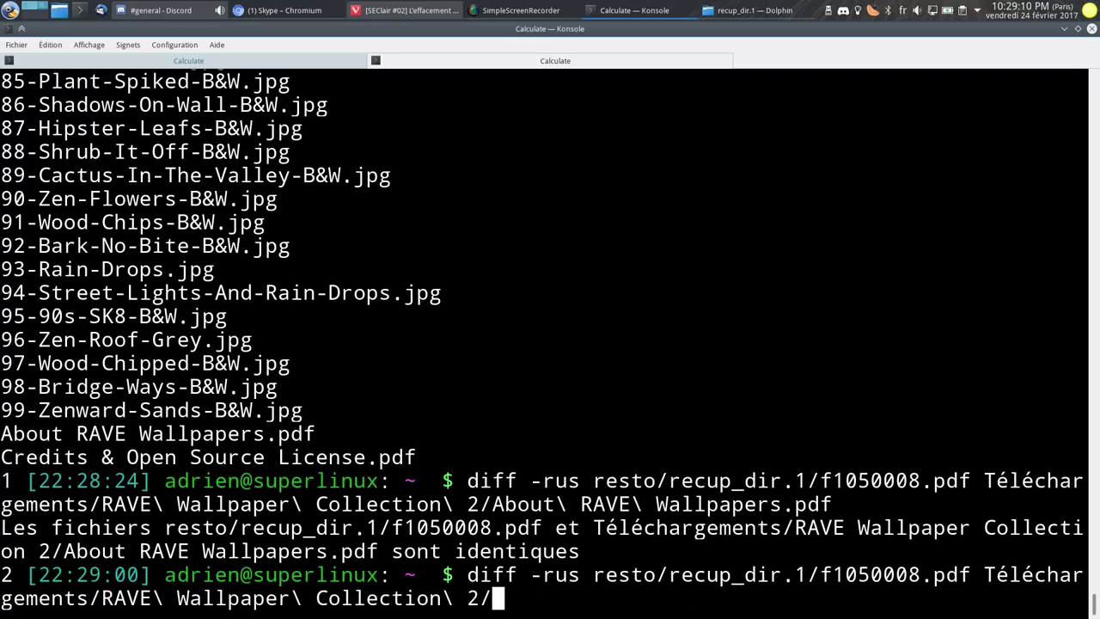
type("Cr")
key("Tab")
key("Return")
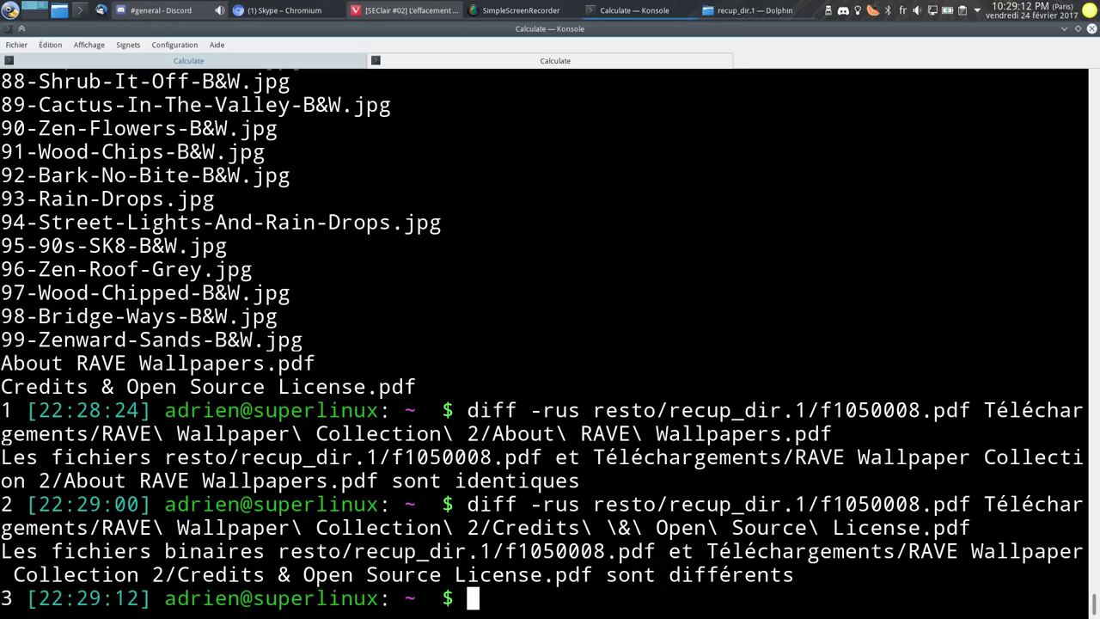
Step: Recall the diff command, replace the first file with resto/recup_dir.1/f1311616.pdf and run it against Credits & Open Source License.pdf
key("Up")
key("Left")
key("Left")
key("Left")
key("Left")
key("Left")
key("Left")
key("Left")
key("Left")
key("Left")
key("Left")
key("Left")
key("Left")
key("Left")
key("Left")
key("Left")
key("Left")
key("Home")
key("Right")
key("Right")
key("Right")
key("Right")
key("Right")
key("Right")
key("Right")
key("Right")
key("Right")
key("Right")
key("Right")
key("Right")
key("Right")
key("Right")
key("Right")
key("Right")
key("Right")
key("Right")
key("Right")
key("Right")
key("Right")
key("Right")
key("Right")
key("Right")
key("Right")
key("Delete")
key("Delete")
key("Delete")
key("Delete")
key("Delete")
key("Delete")
key("Delete")
key("Delete")
key("Delete")
key("Delete")
key("Tab")
key("Tab")
key("Tab")
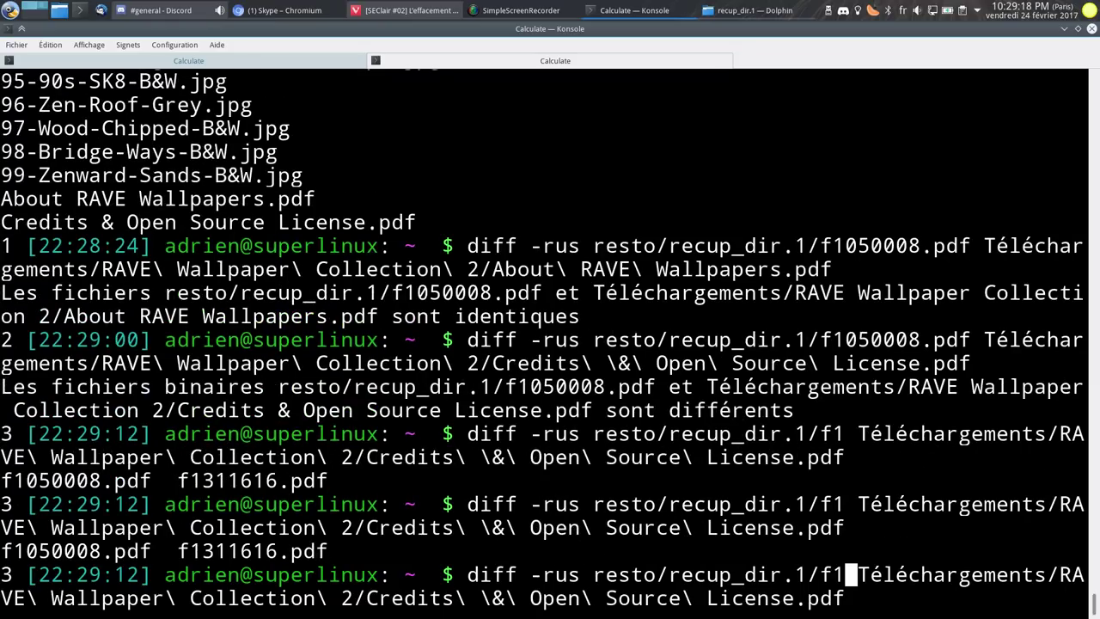
type("3")
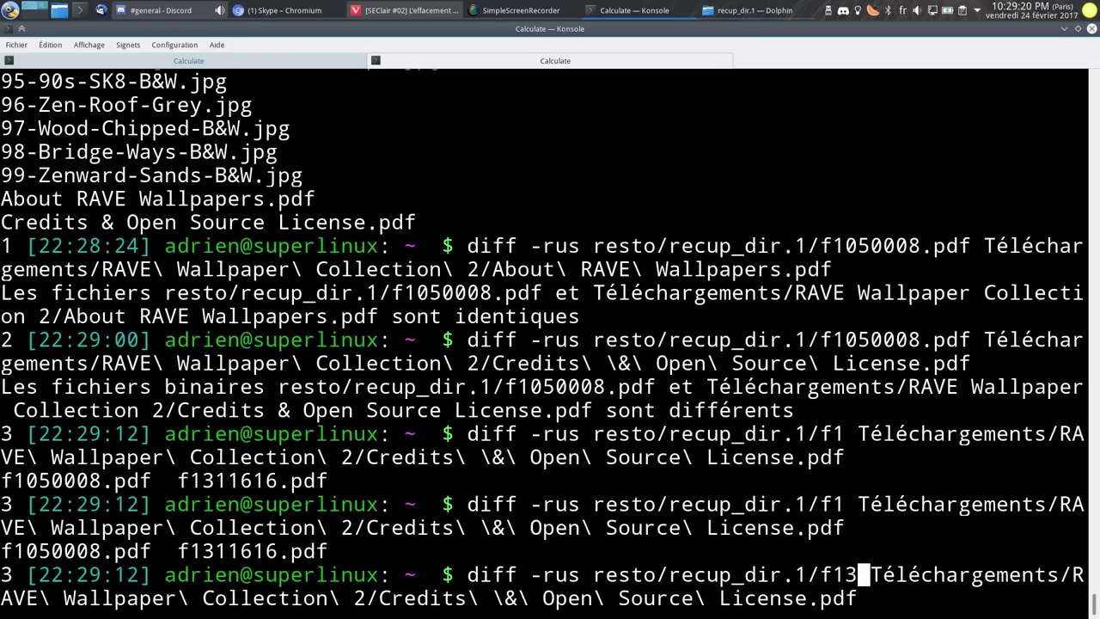
key("Tab")
key("Return")
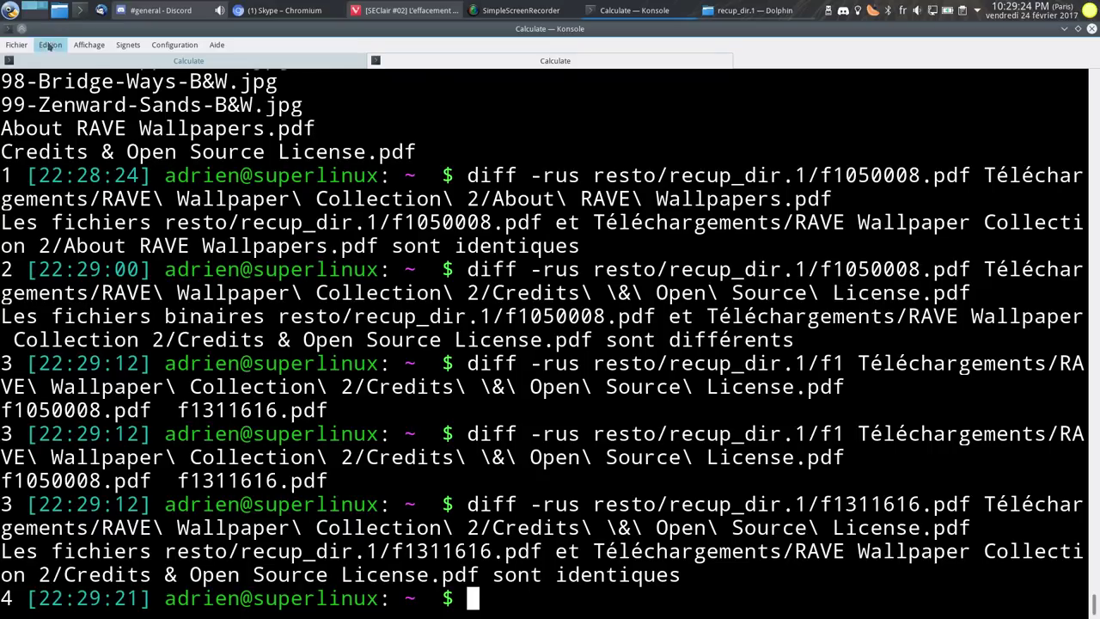
Step: Return to the running PhotoRec session and stop the recovery, answering Y to really quit
key("shift+Right")
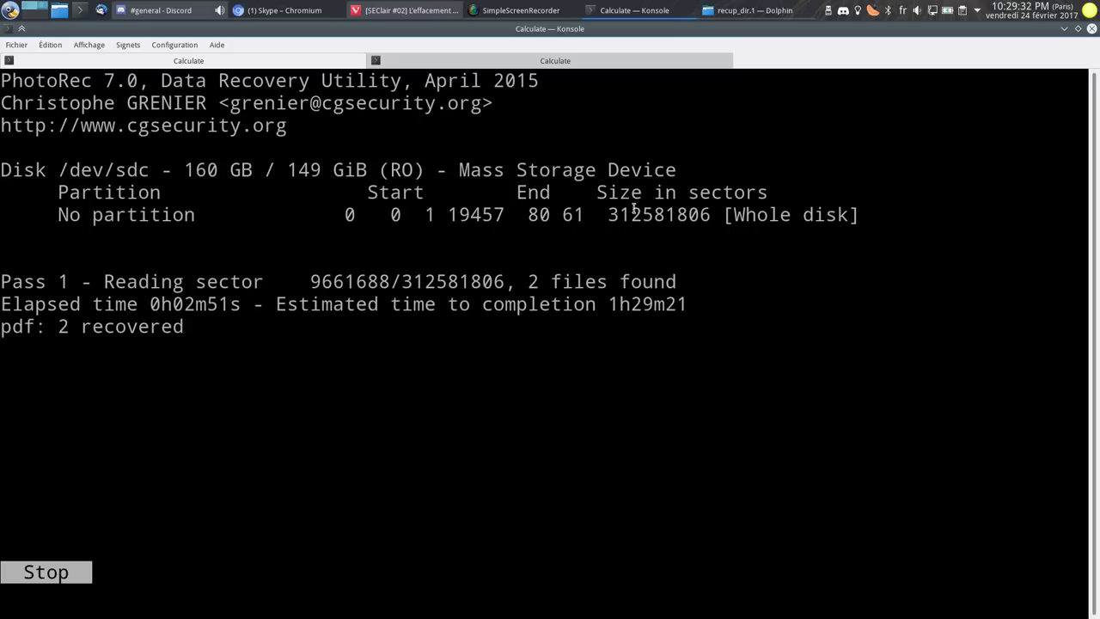
left_click(733, 12)
left_click(283, 281)
key("Return")
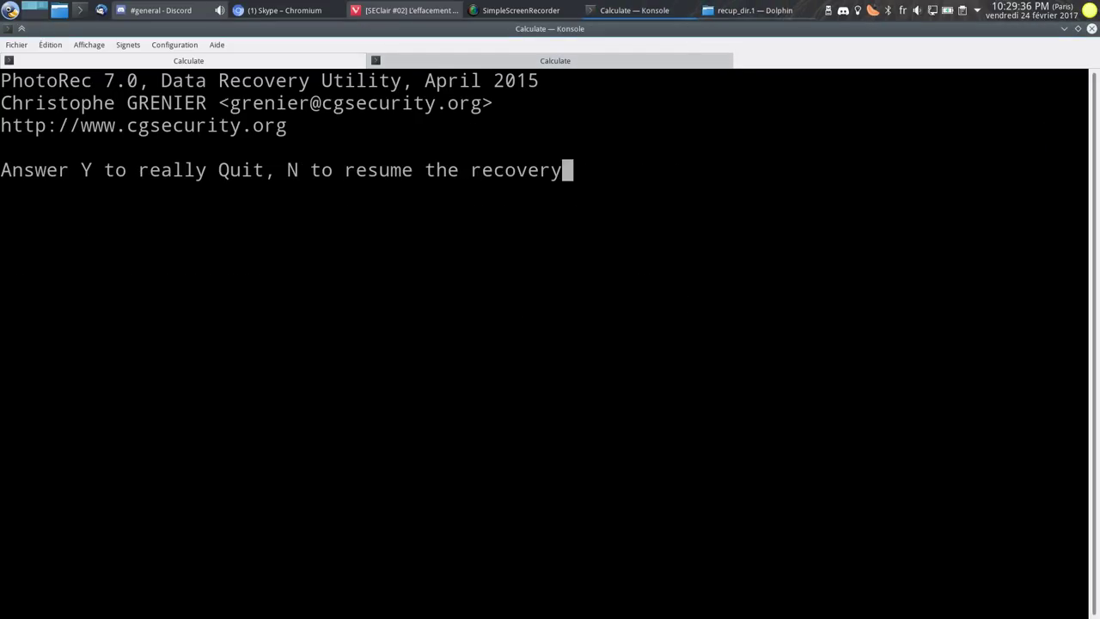
key("y")
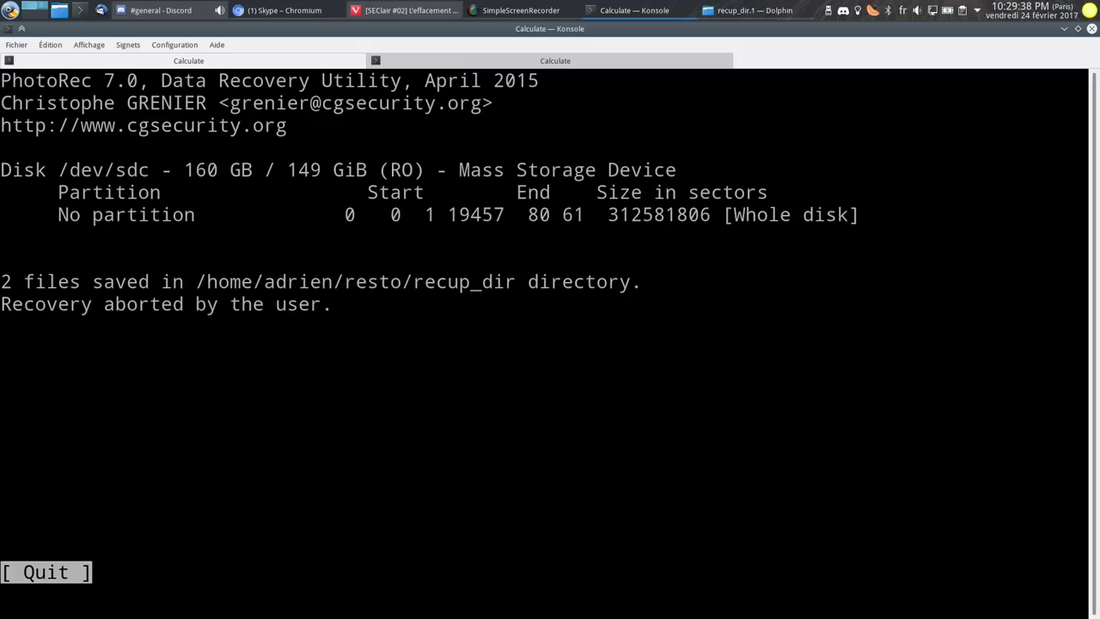
Step: Try to open the 149.0 Gio removable drive in Dolphin, and quit PhotoRec in Konsole to return to the root prompt
left_click(740, 10)
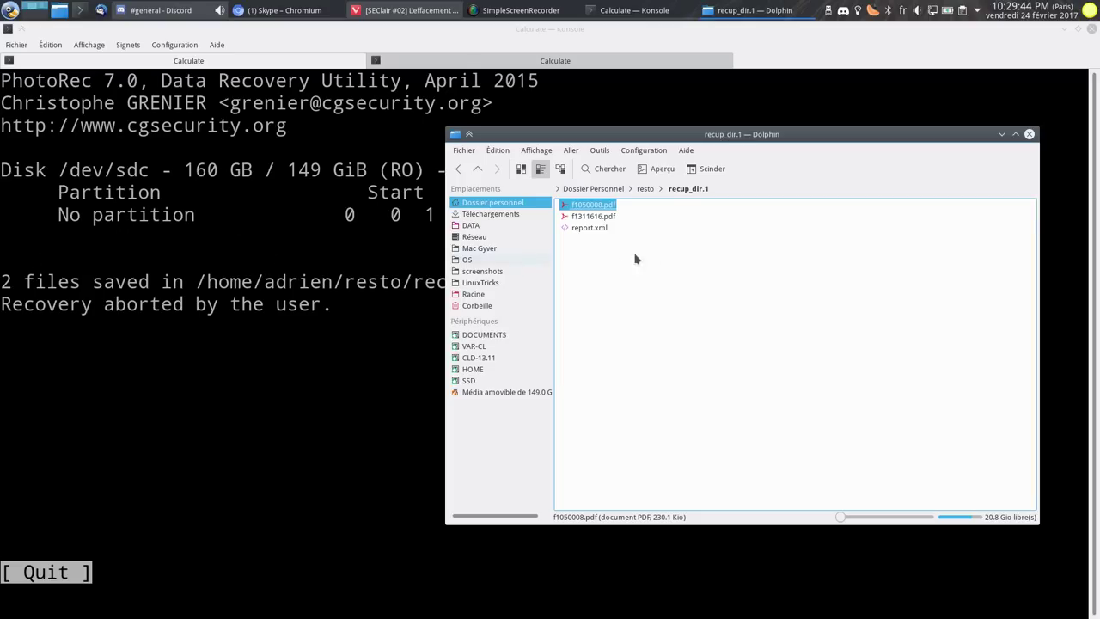
left_click(509, 392)
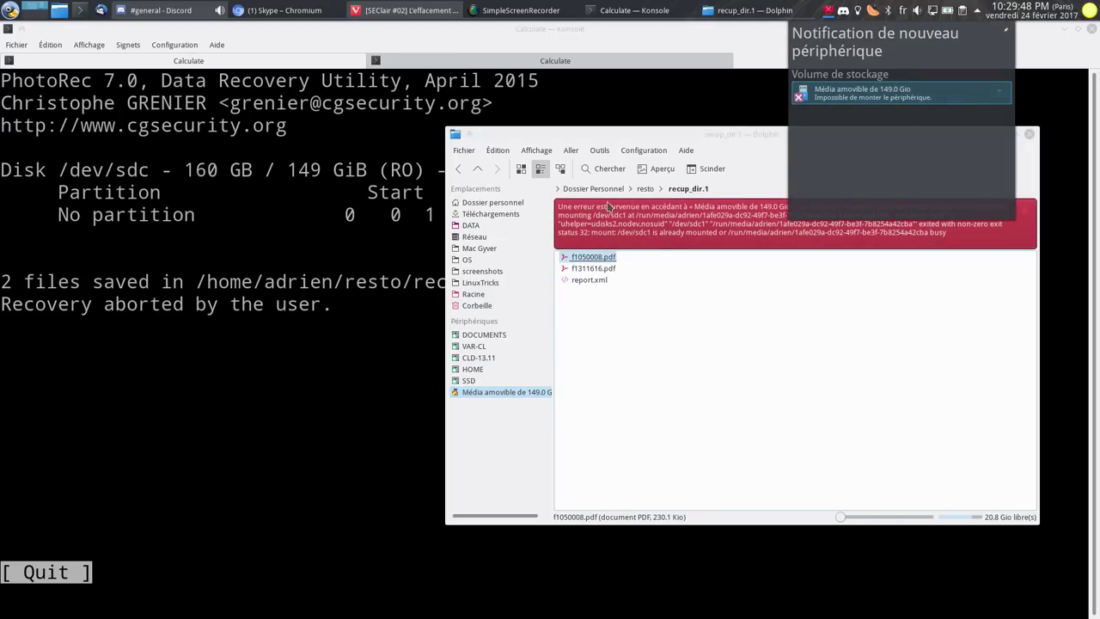
left_click(356, 112)
key("Return")
key("Return")
key("Return")
key("Return")
key("Return")
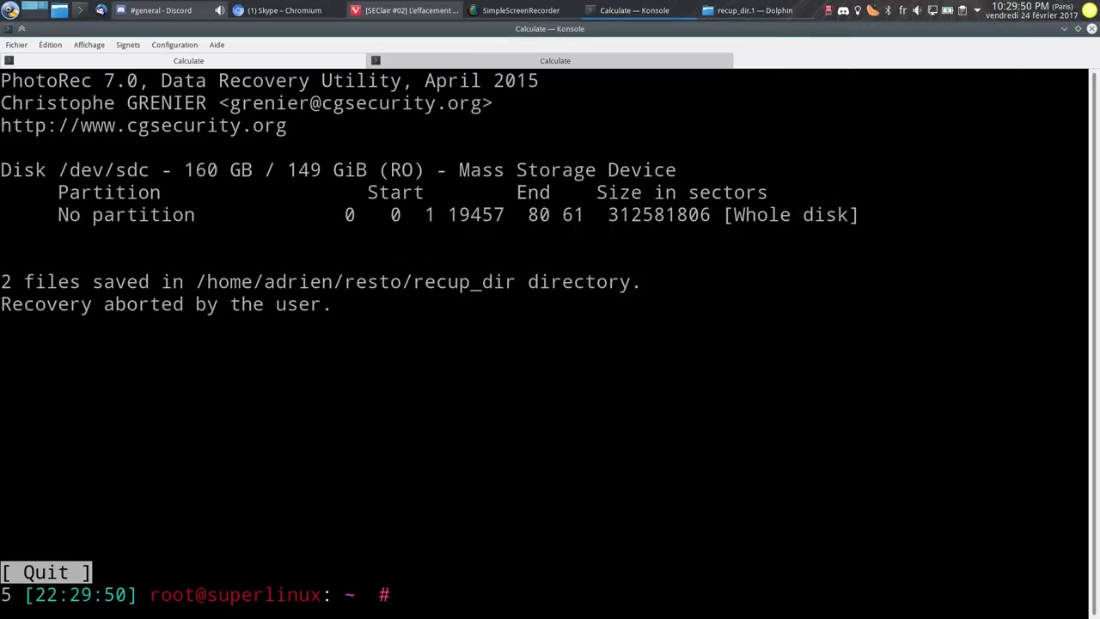
Step: Mount /dev/sdc1 on the user's folder under /mnt/ from the root prompt
type("mount")
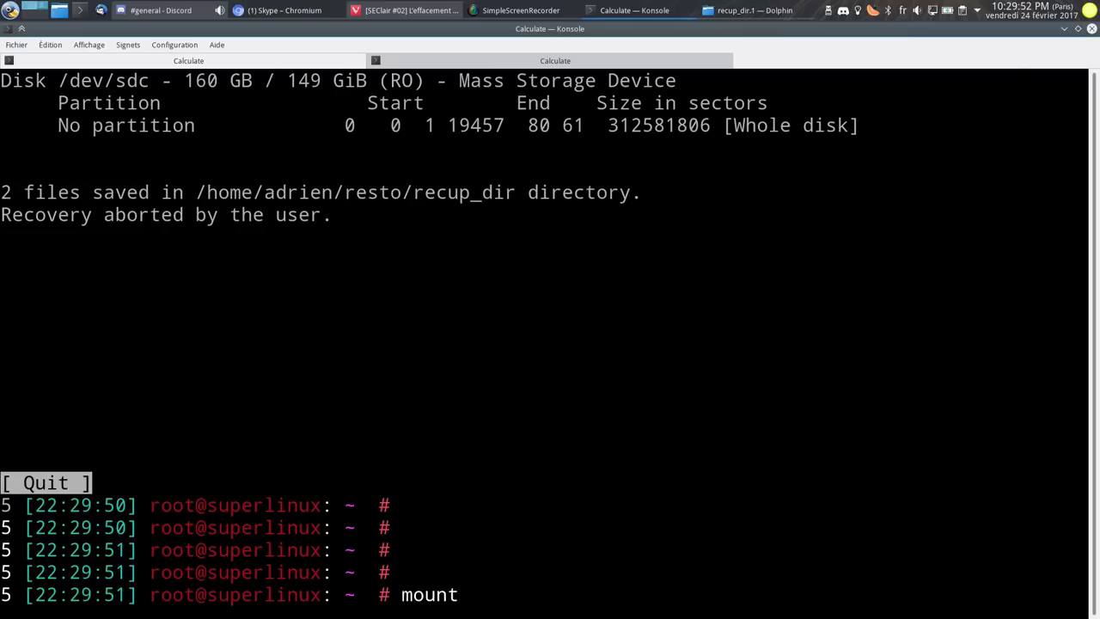
type(" /dev/sdc1")
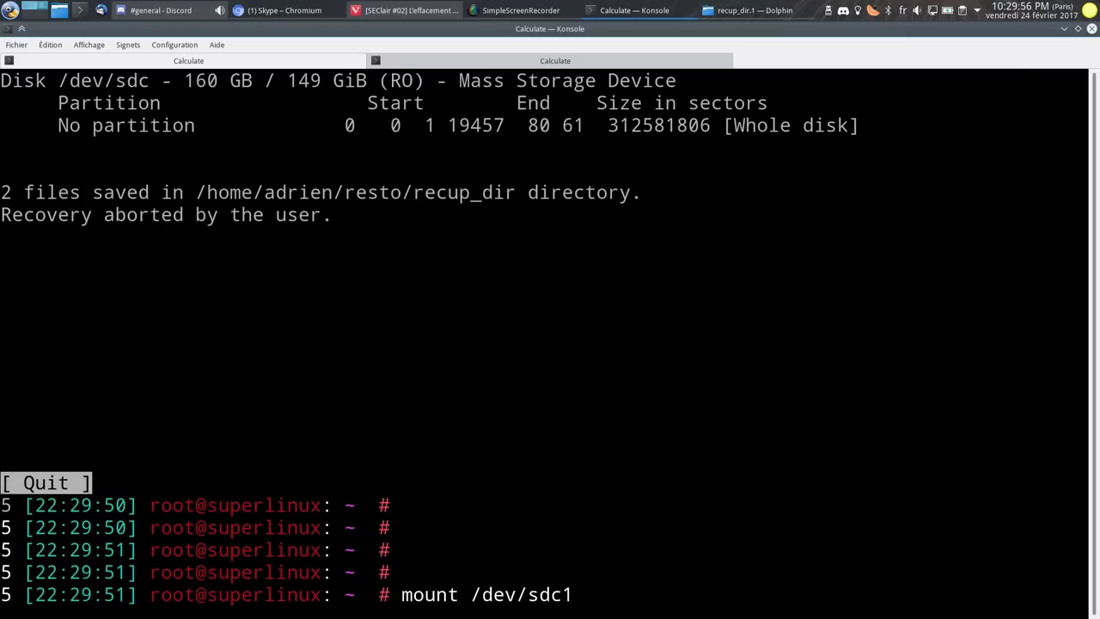
type("  /media/")
key("BackSpace")
key("BackSpace")
key("BackSpace")
key("BackSpace")
type("nt/adrien/")
key("Return")
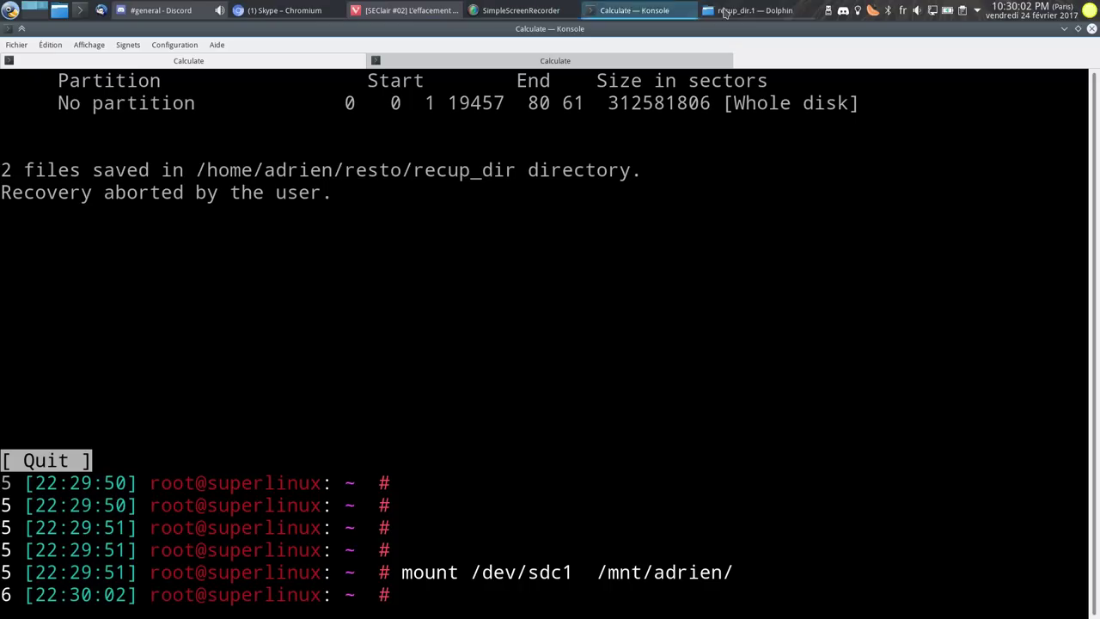
Step: Switch to Dolphin, open the 149.0 Gio removable drive with its full path shown, and move the window off the terminal's last lines
left_click(746, 10)
left_click(509, 392)
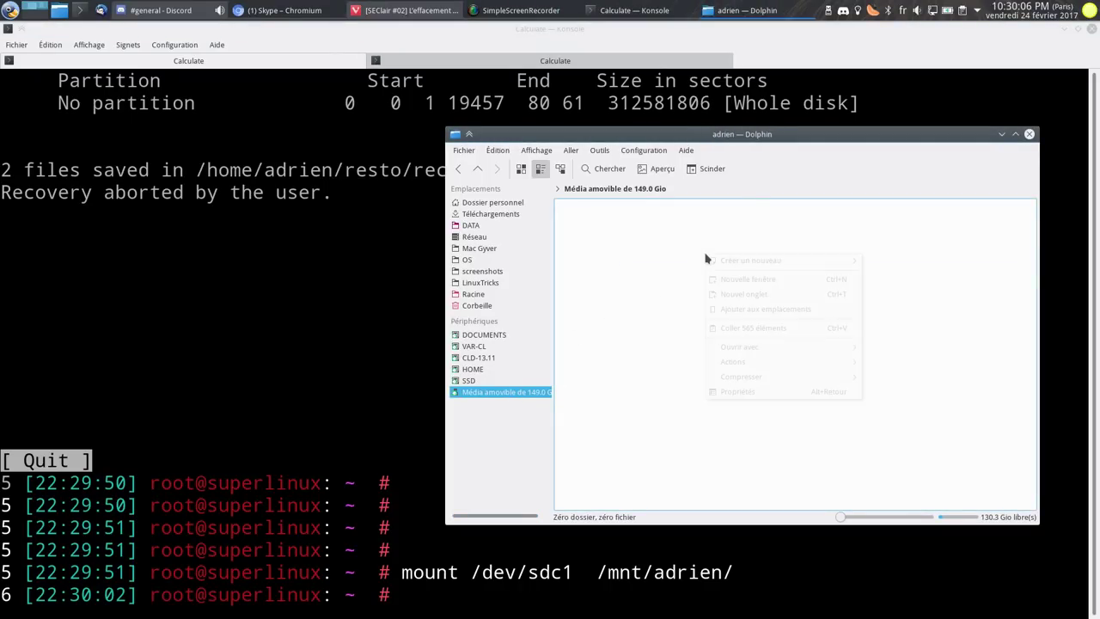
left_click(677, 258)
left_click(720, 190)
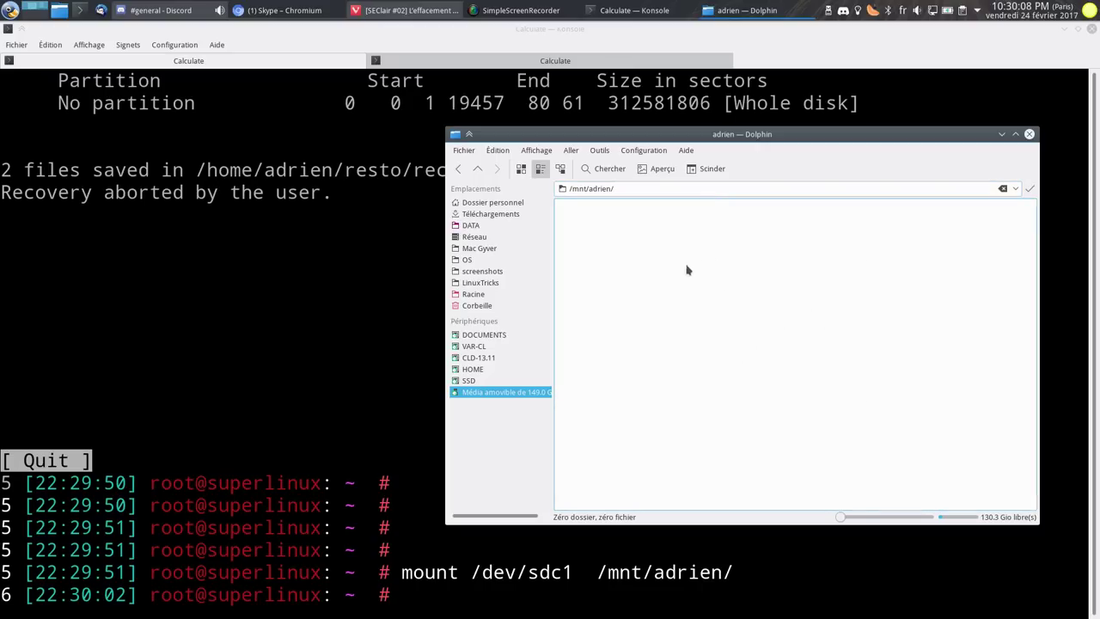
left_click_drag(623, 136, 402, 104)
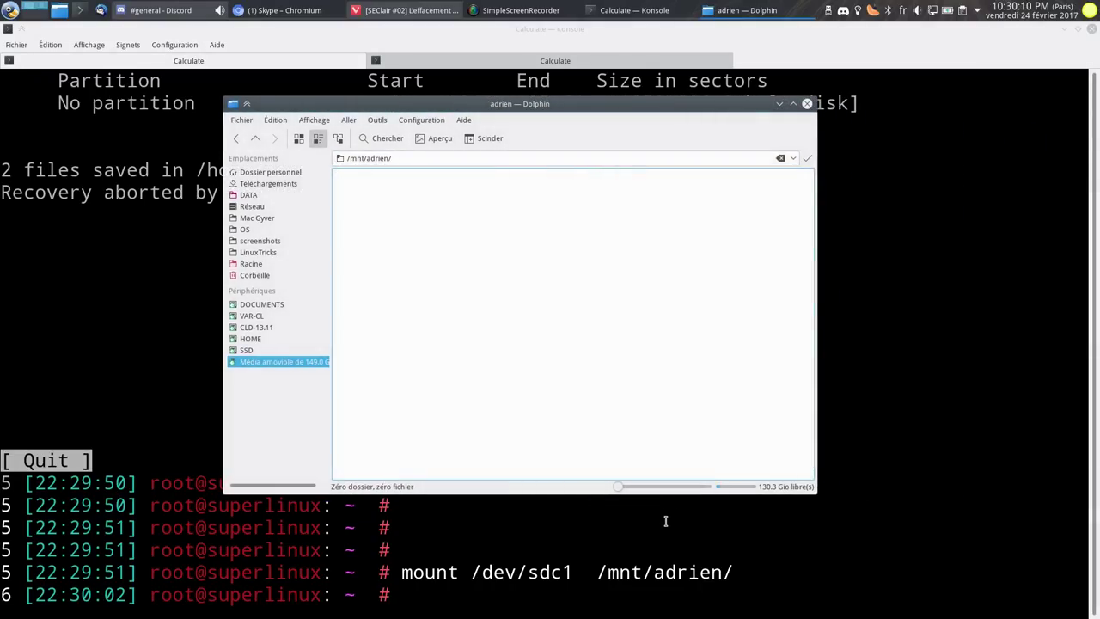
Step: Run df -h in Konsole, and rerun it under watch to monitor disk usage continuously
left_click(666, 519)
type("df -h")
key("Return")
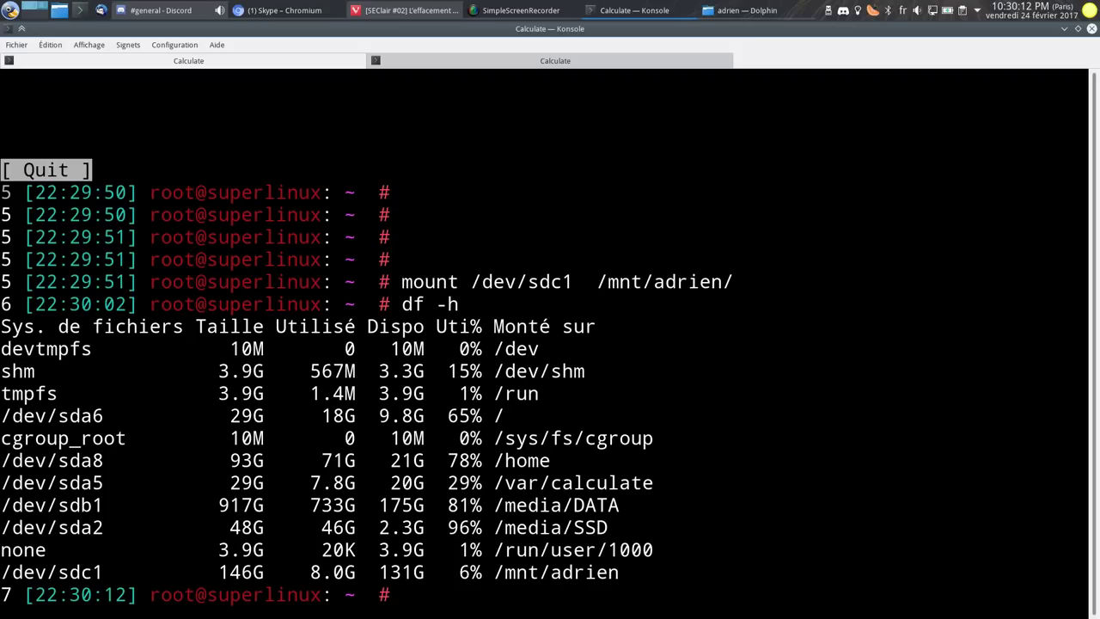
key("Up")
key("Home")
type("watch")
key("Return")
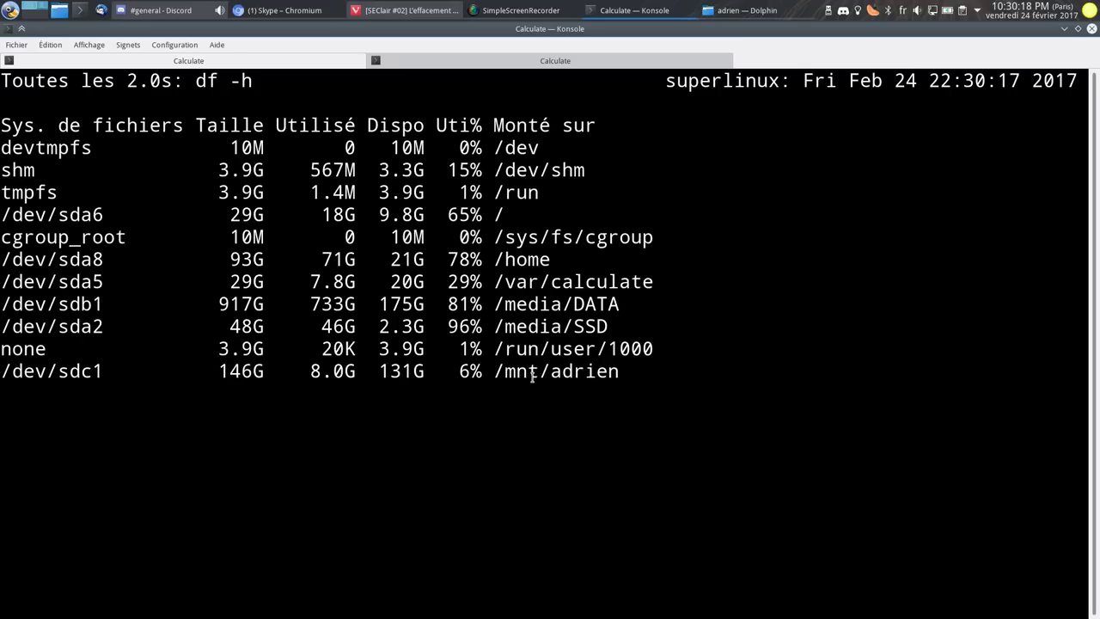
Step: Minimize Konsole and copy the RAVE Wallpaper Collection 2 folder from Téléchargements onto the 149.0 Gio removable drive
left_click(1064, 29)
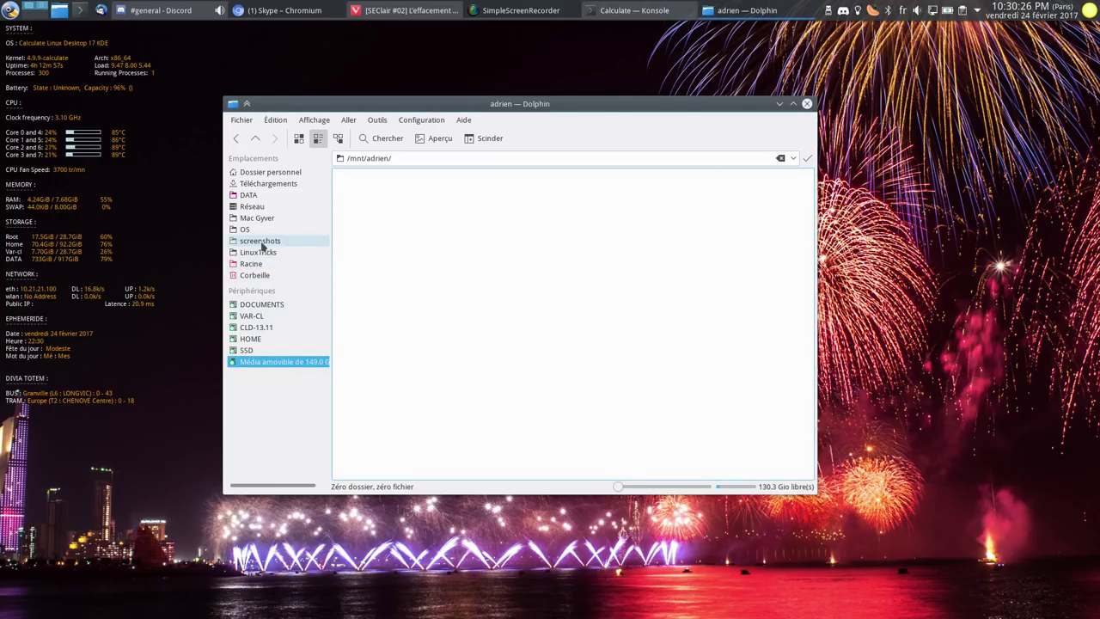
left_click(266, 183)
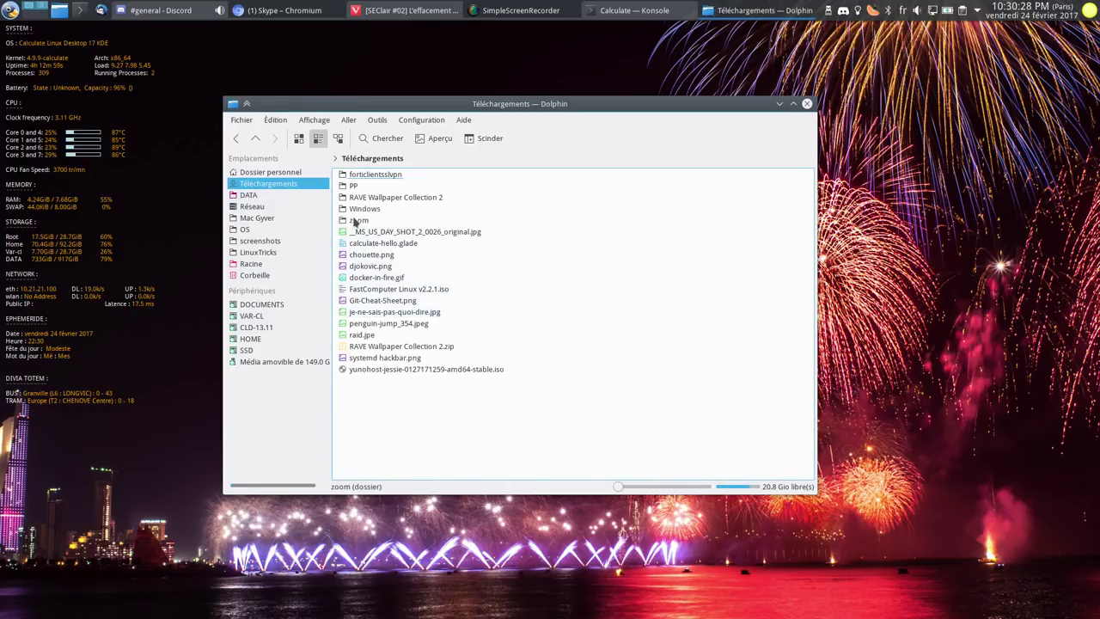
left_click(381, 198)
key("F2")
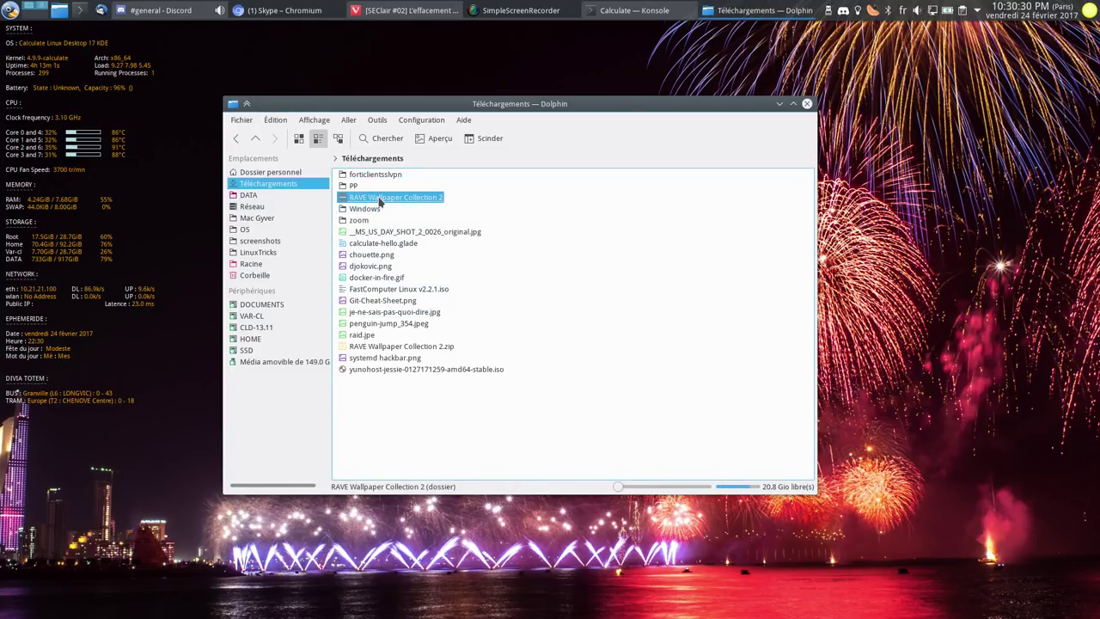
left_click(283, 362)
key("ctrl+v")
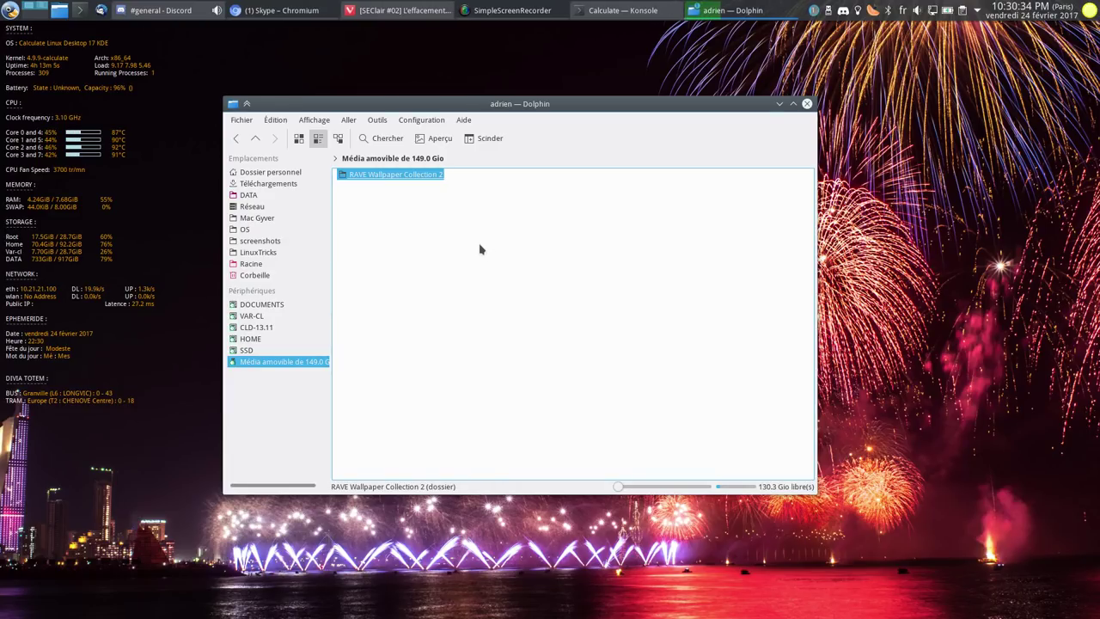
Step: Copy the removable drive's RAVE Wallpaper Collection 2 folder to the clipboard
left_click(434, 187)
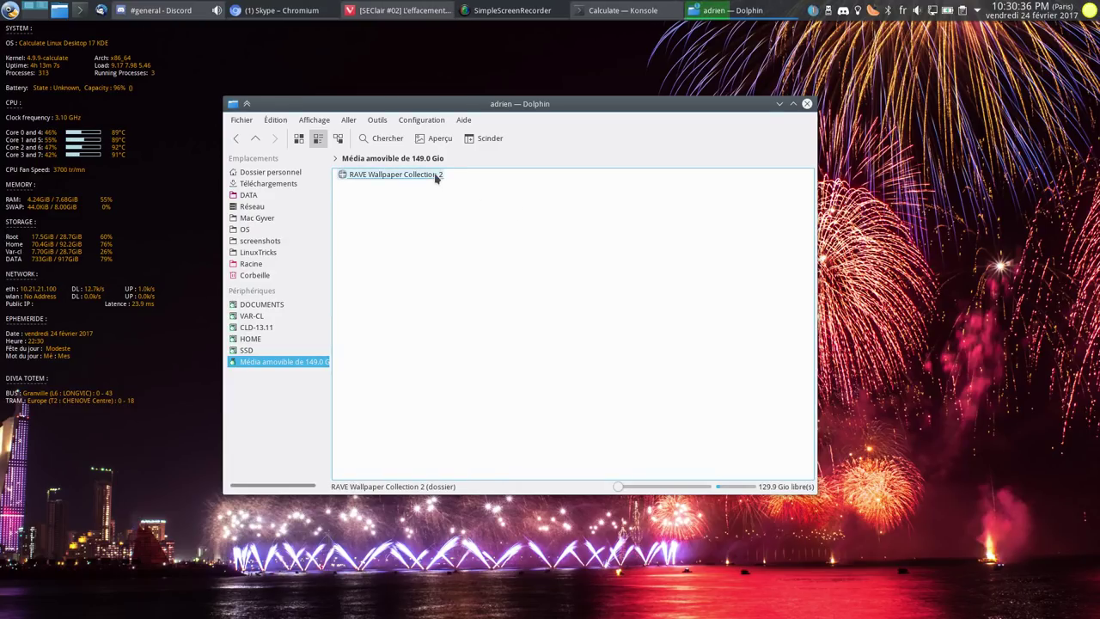
left_click(435, 176)
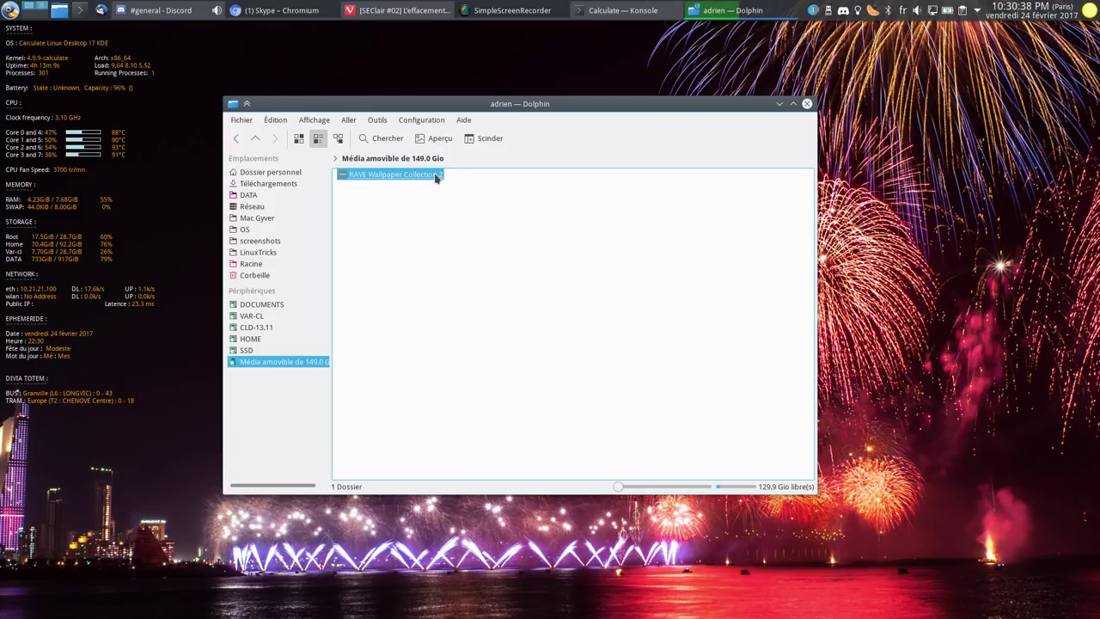
key("F2")
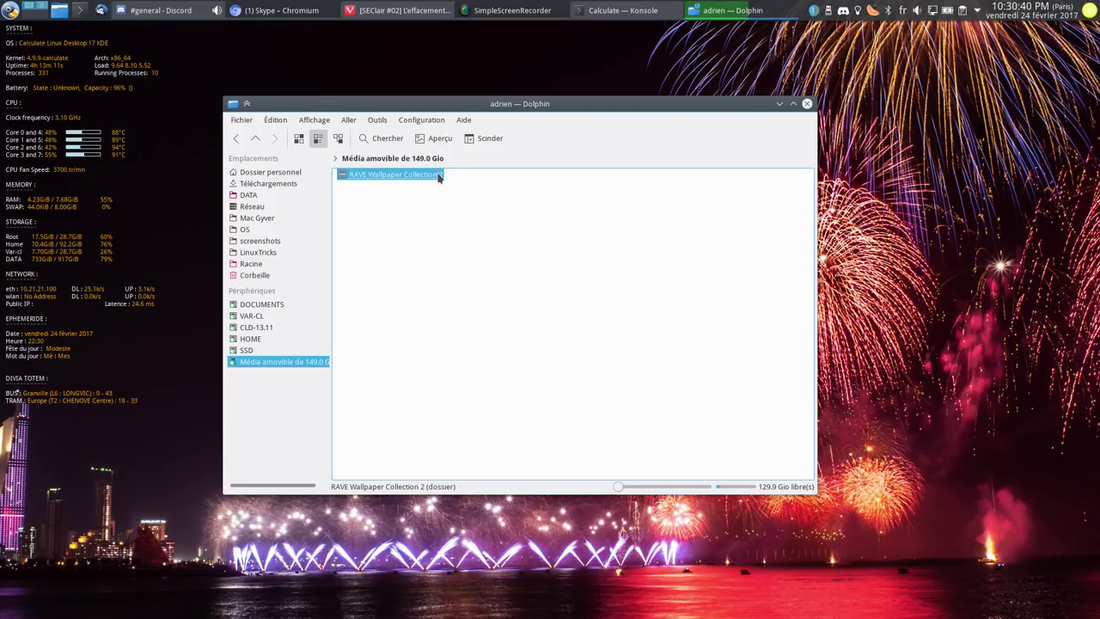
Step: Switch to the browser, examine the article's advice on erasing disks according to need, dismiss the copy notification and minimize the browser
left_click(403, 12)
scroll(859, 258, "down", 4)
left_click_drag(1097, 232, 1054, 438)
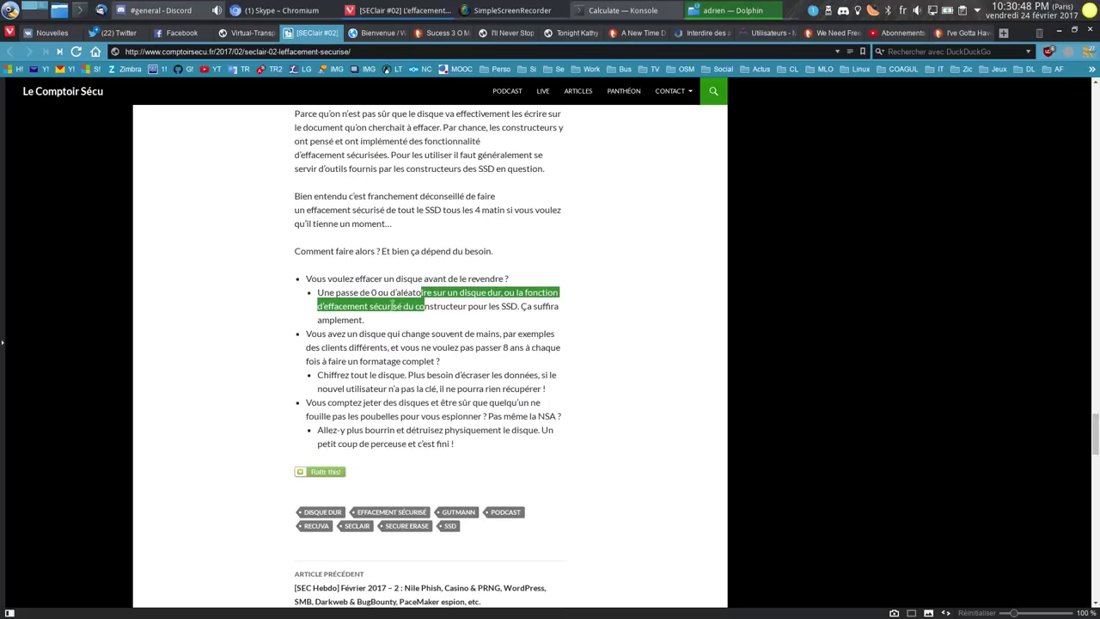
left_click(404, 306)
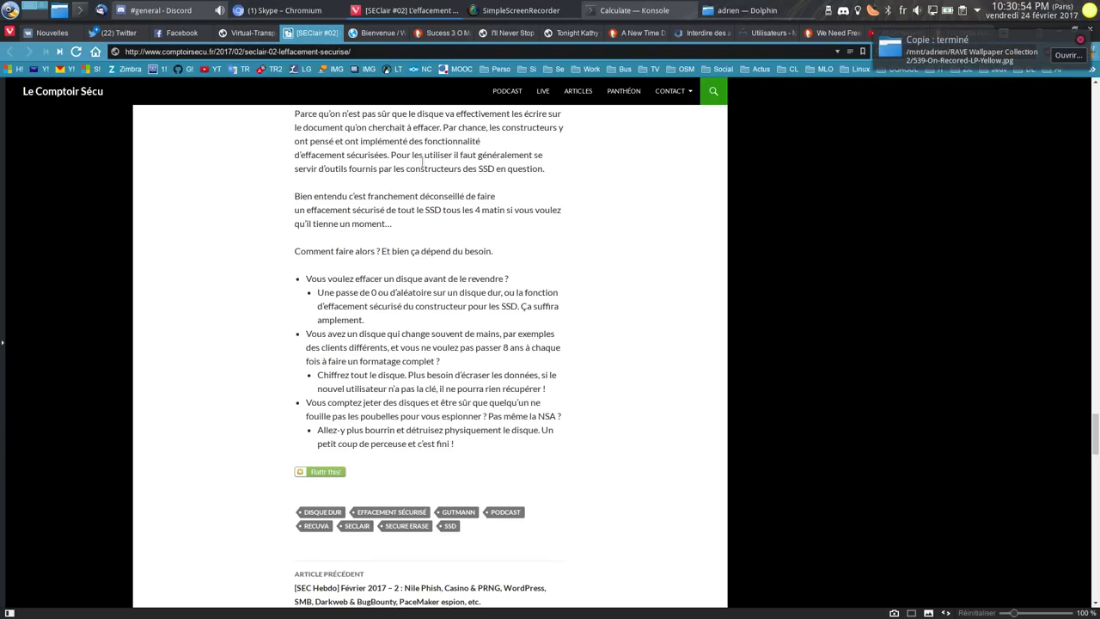
left_click(1080, 40)
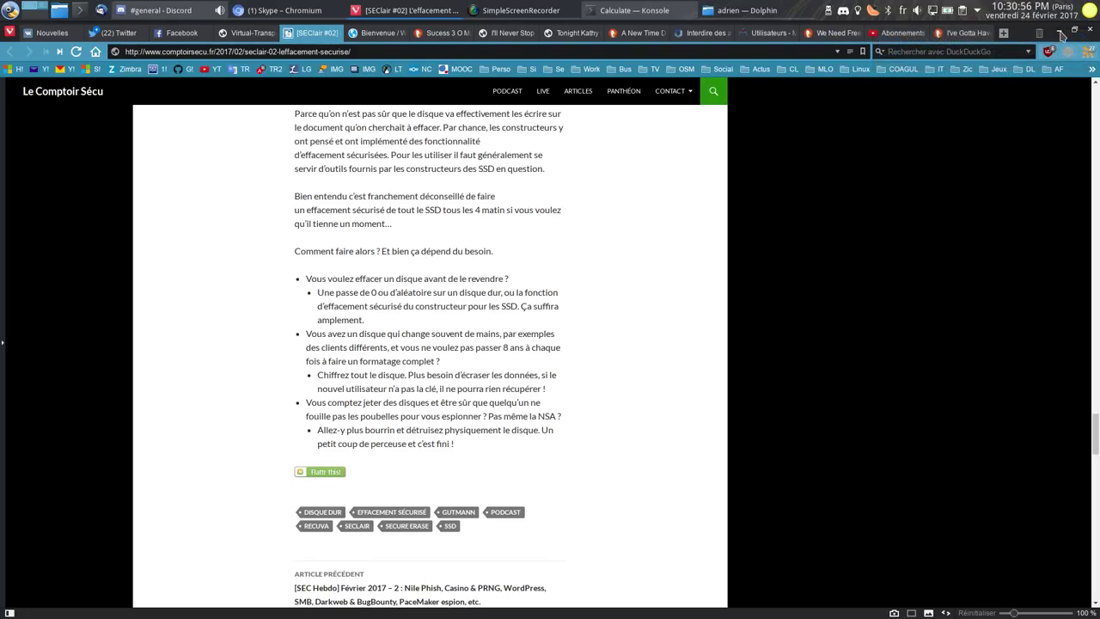
left_click(1061, 34)
Step: Paste a duplicate of the wallpaper folder on the removable drive under the name RAVE Wallpaper Collection 3
key("ctrl+v")
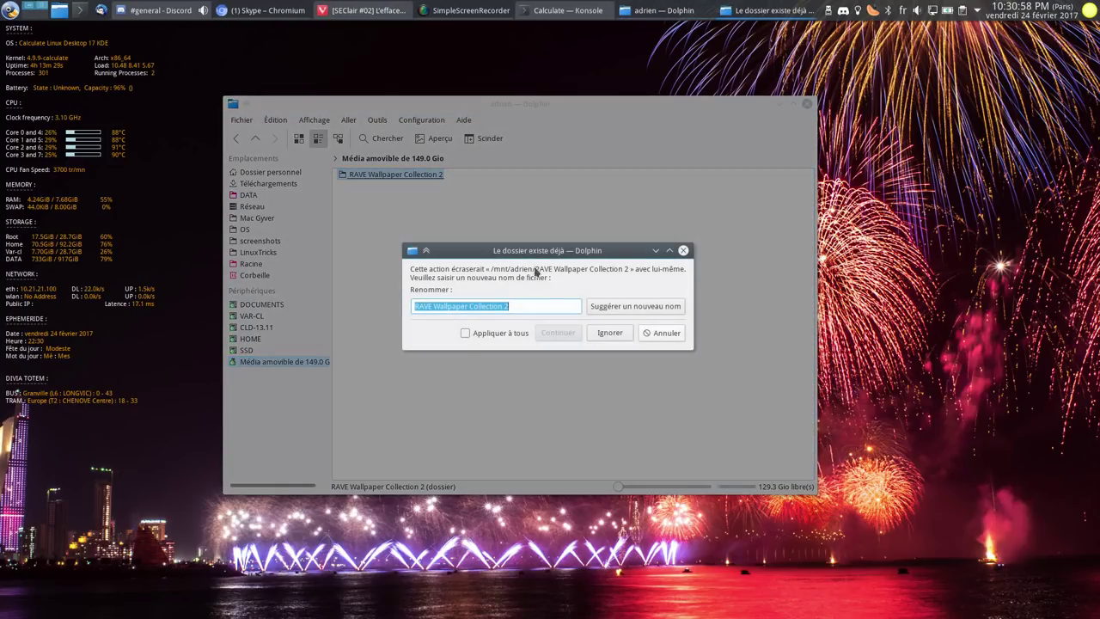
left_click(531, 305)
key("BackSpace")
type("2")
key("BackSpace")
type("3")
key("Return")
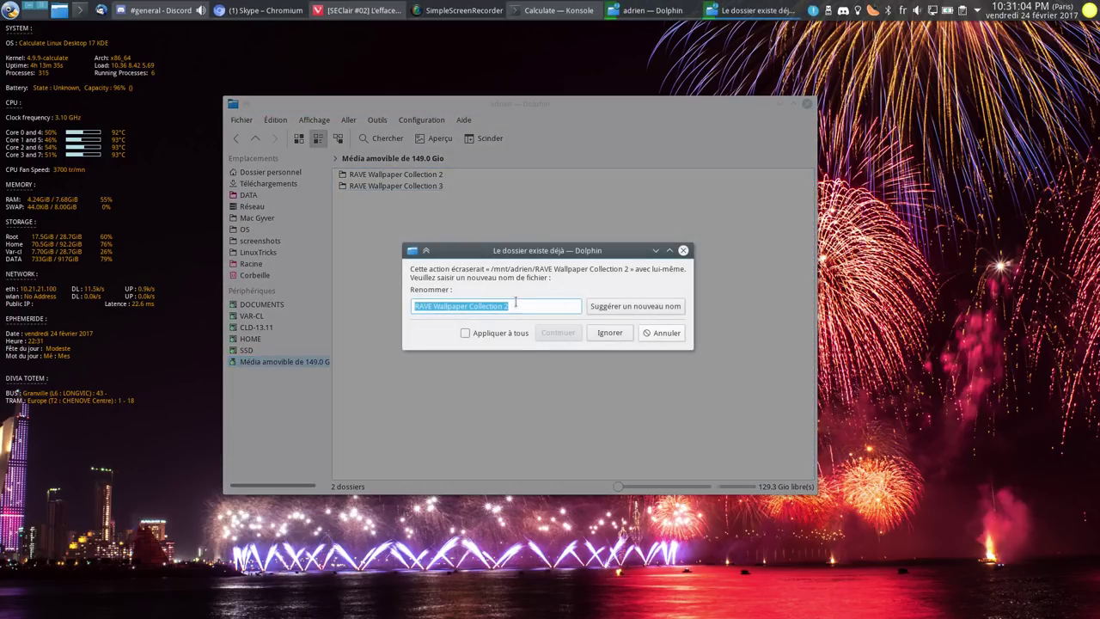
Step: Name the next pasted duplicate of the wallpaper folder RAVE Wallpaper Collection 1
left_click(528, 303)
key("BackSpace")
type("1")
left_click(558, 334)
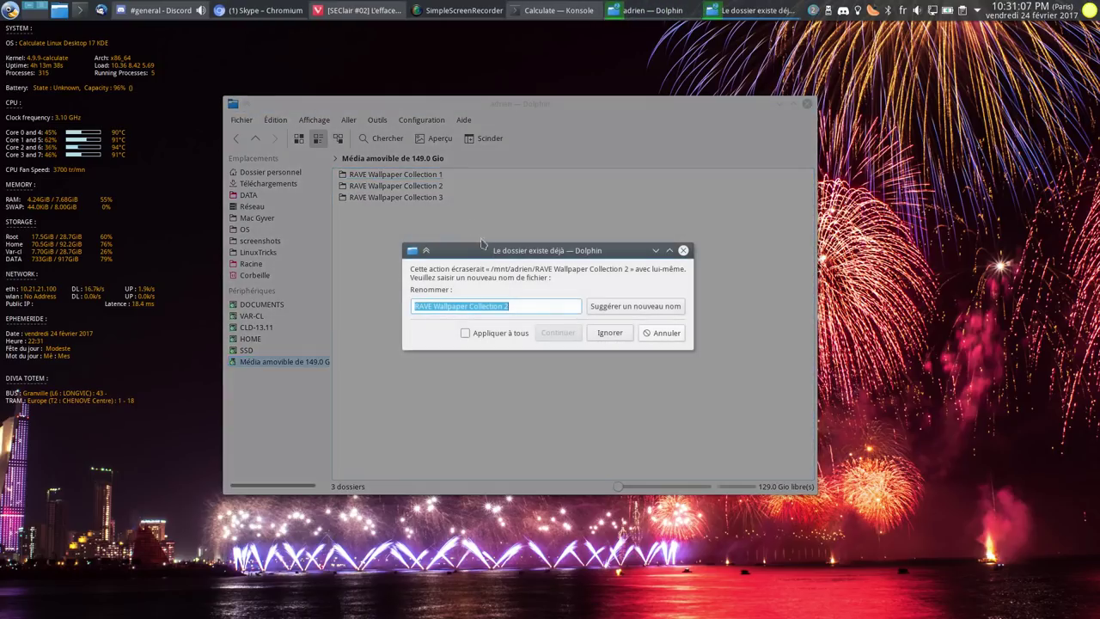
Step: Name a further pasted duplicate of the wallpaper folder RAVE Wallpaper Collection 4
left_click(516, 302)
key("BackSpace")
left_click(548, 334)
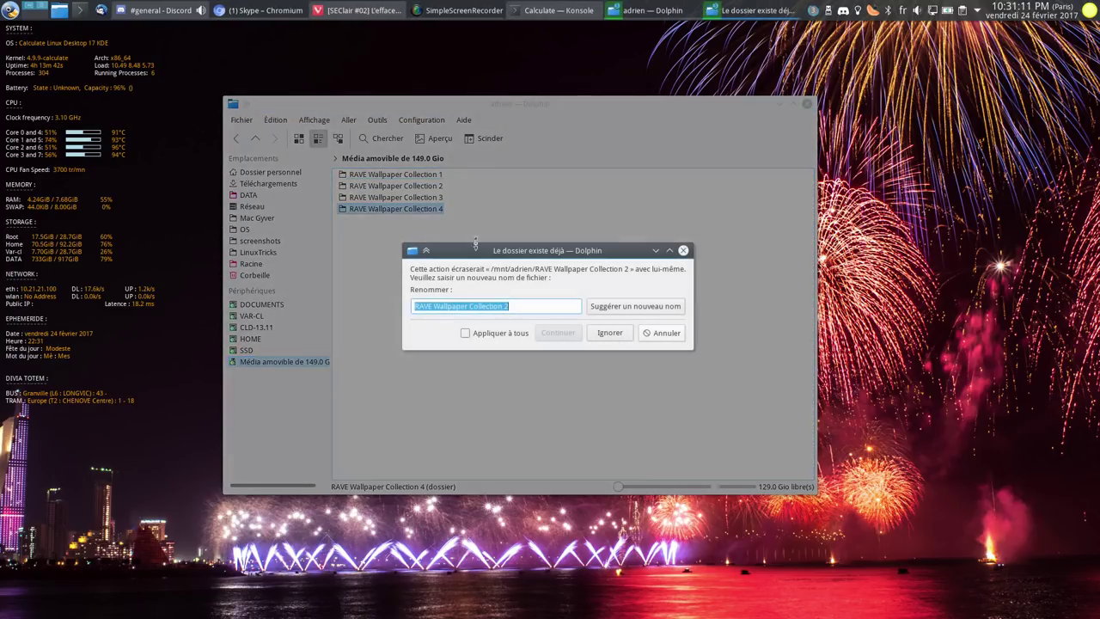
Step: Name the pasted duplicate of the wallpaper folder RAVE Wallpaper Collection 5 on the removable drive
left_click(532, 309)
key("BackSpace")
type("5")
left_click(550, 333)
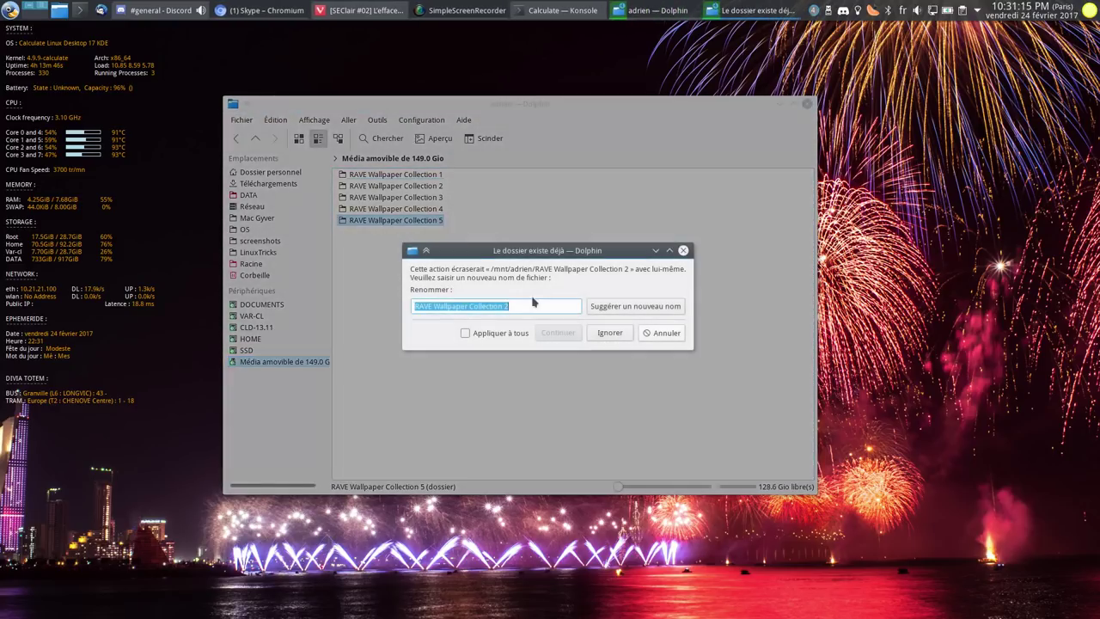
Step: Name another pasted duplicate of the wallpaper folder RAVE Wallpaper Collection 6
left_click(533, 302)
key("BackSpace")
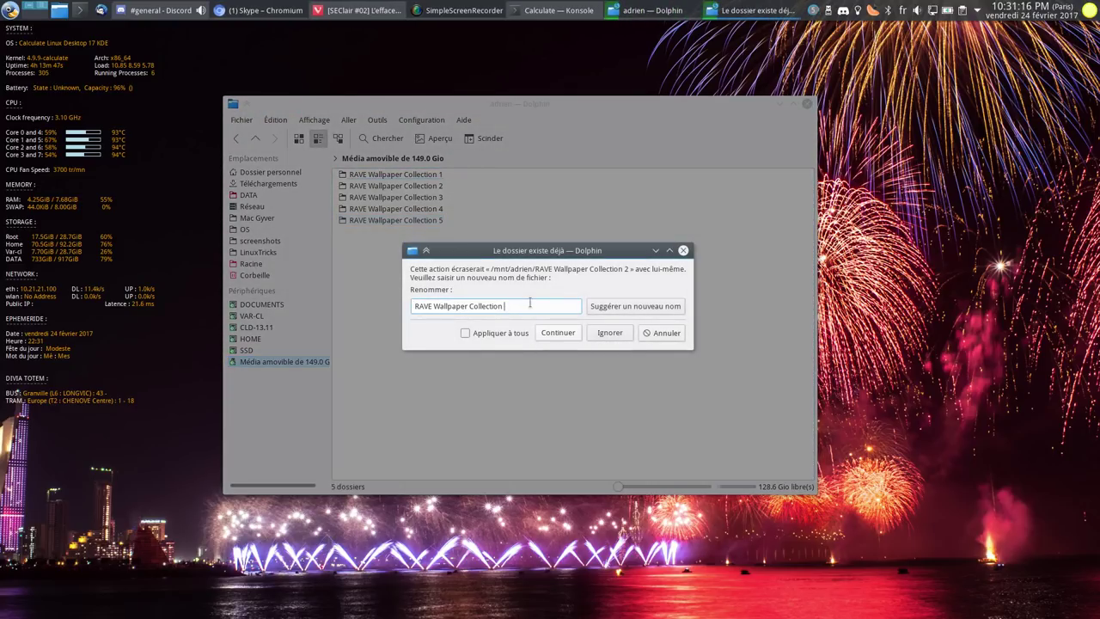
key("Return")
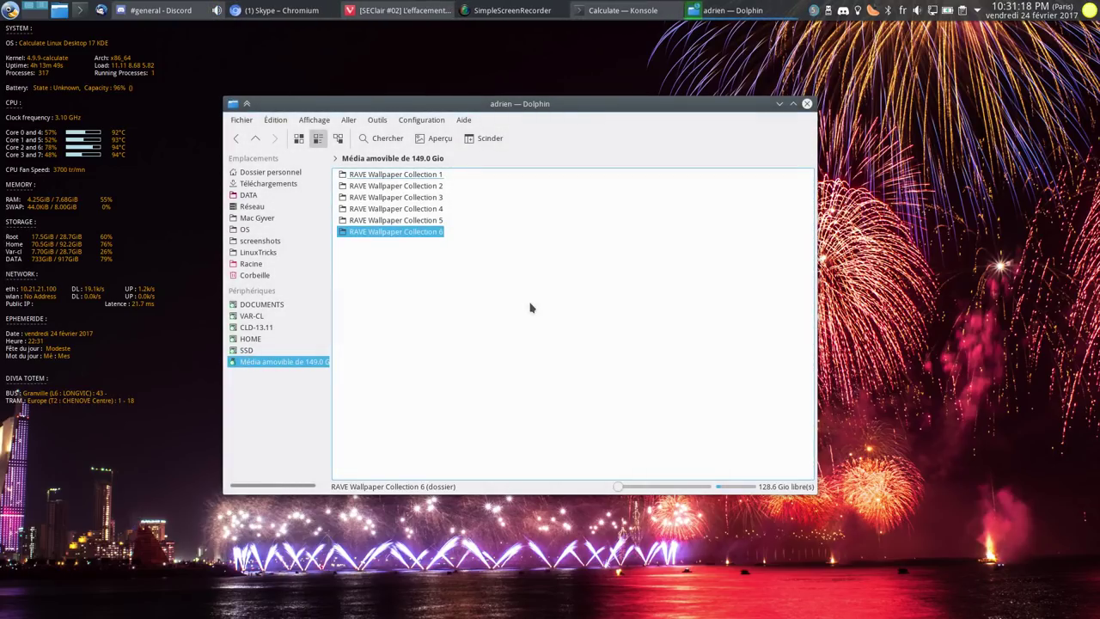
right_click(531, 307)
left_click(517, 297)
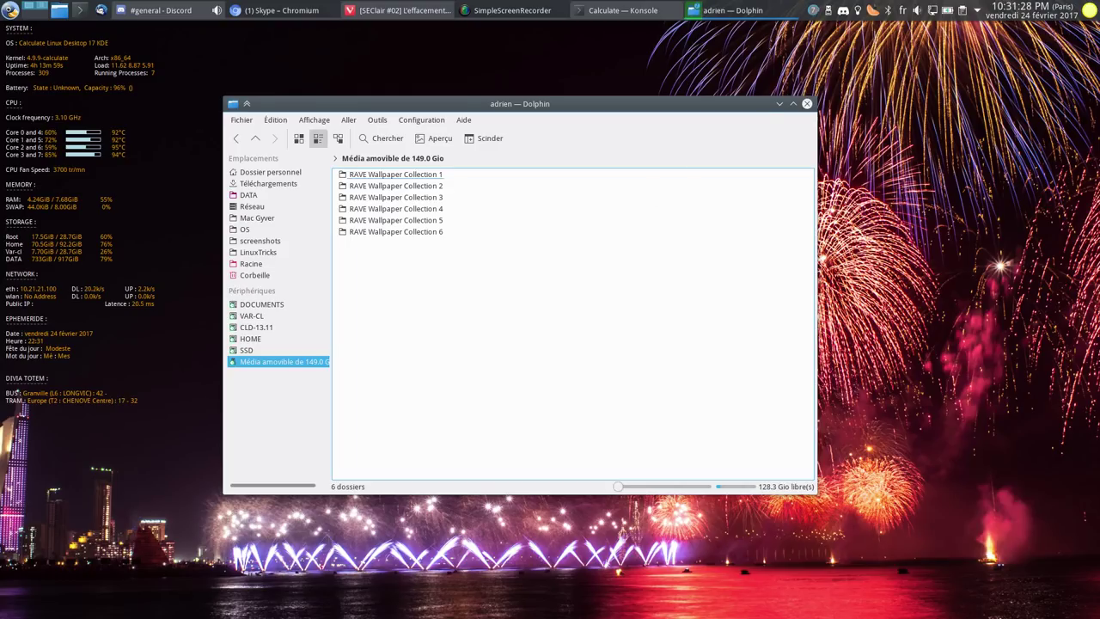
Step: Examine the removable drive's usage in the terminal's df -h watch, minimize the terminal and suspend the screen recording
left_click(512, 10)
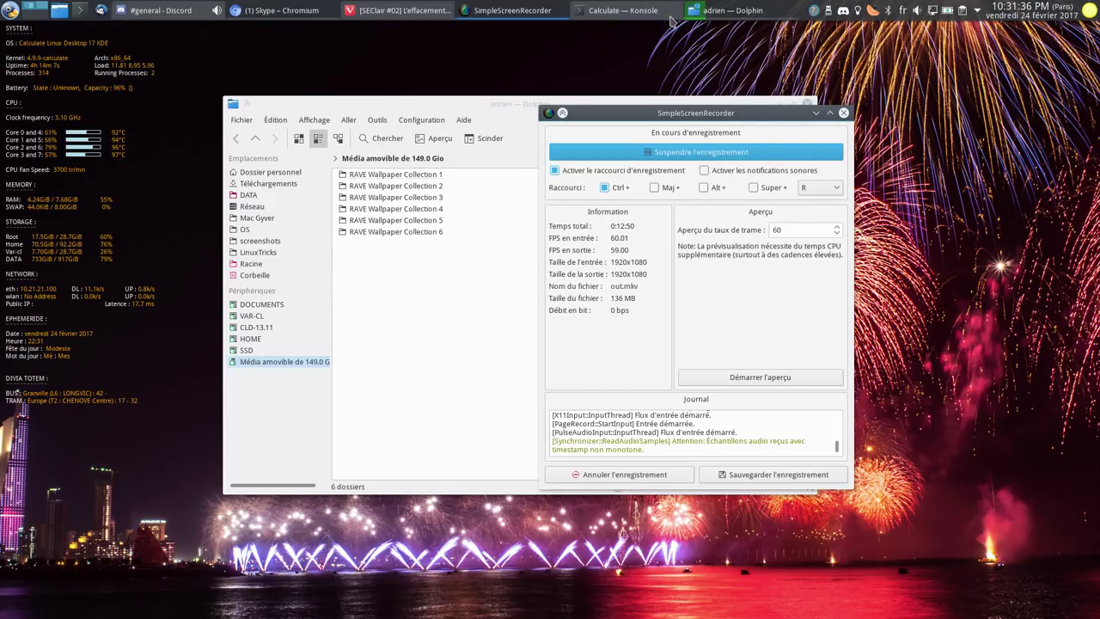
left_click(621, 10)
left_click(555, 60)
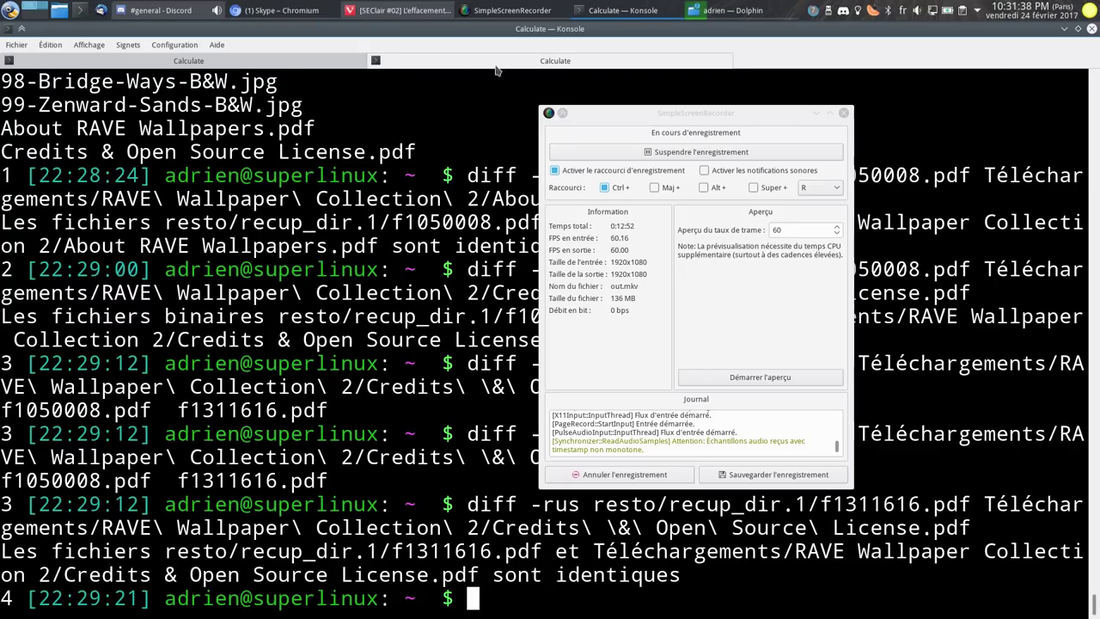
left_click(189, 61)
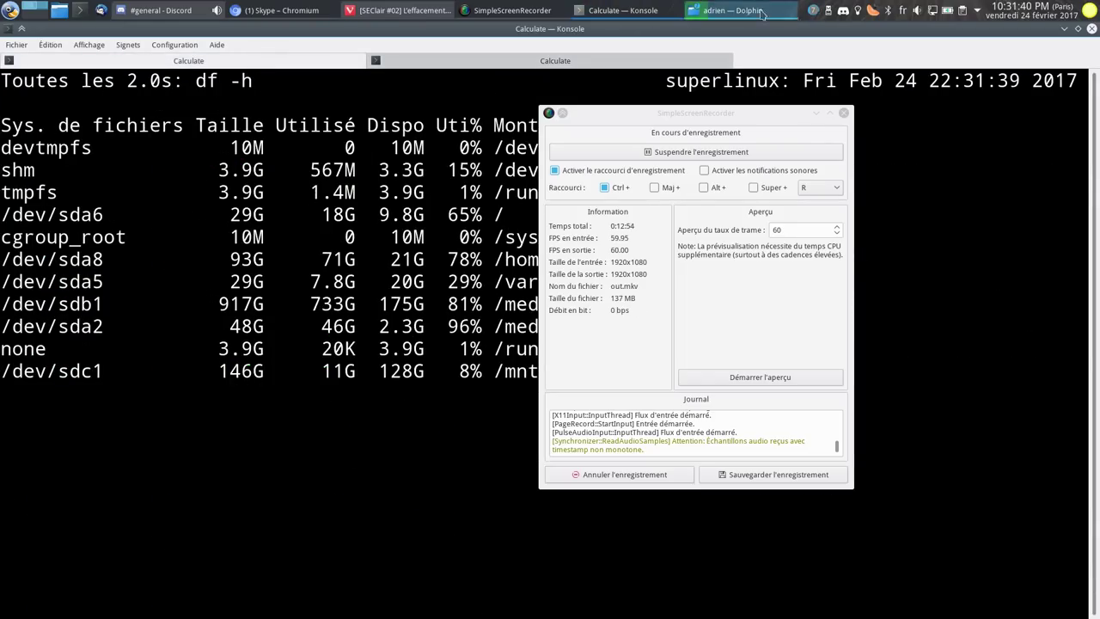
left_click(1064, 29)
left_click_drag(591, 116, 739, 106)
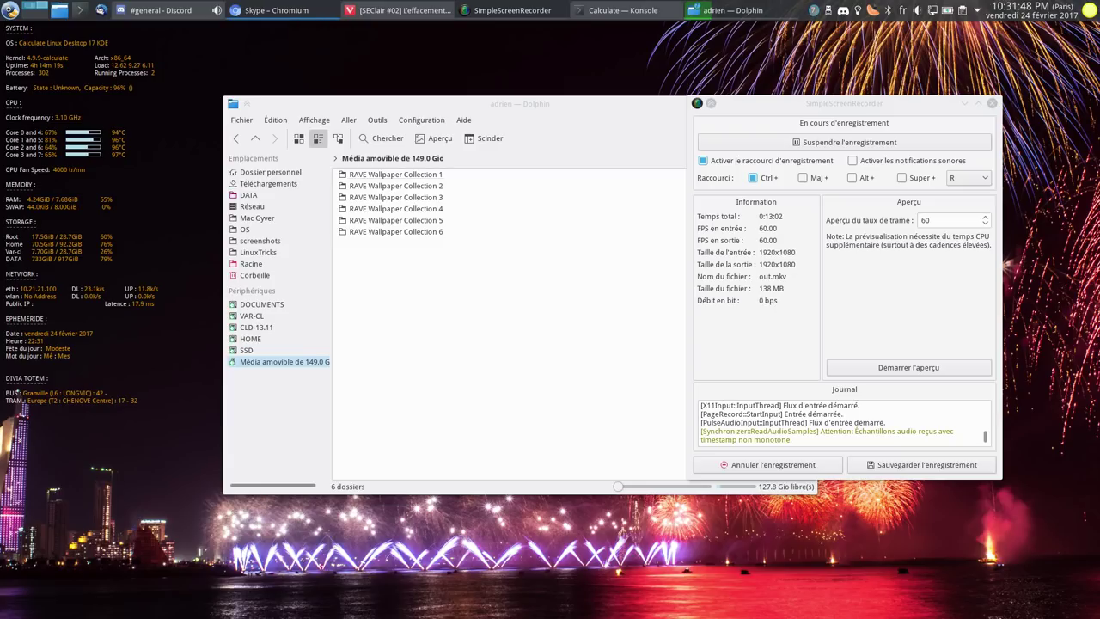
left_click(864, 142)
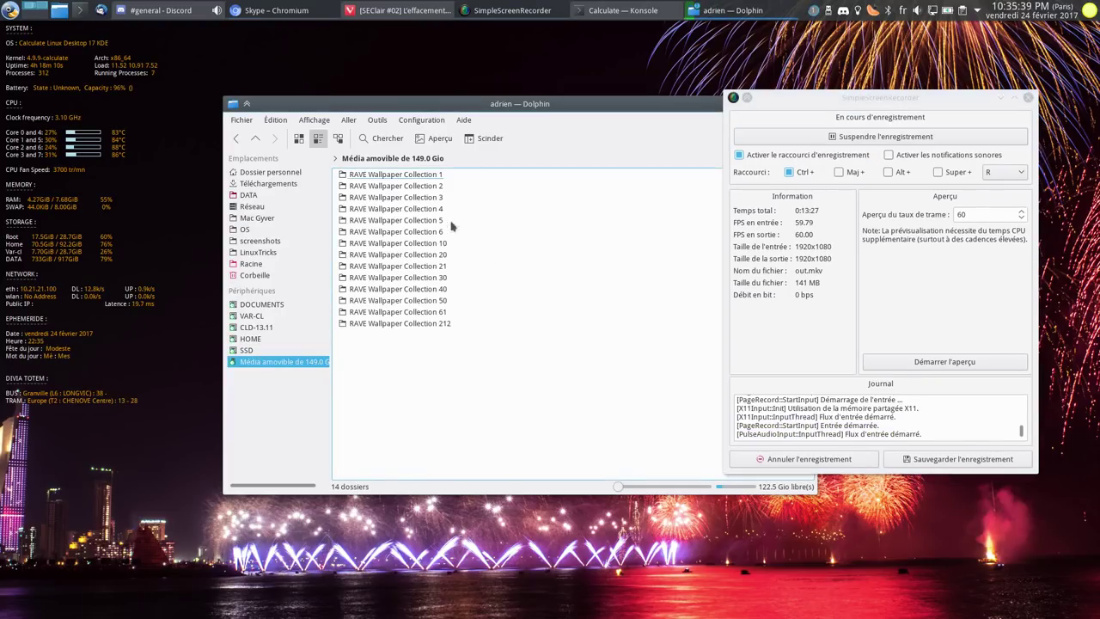
Step: Inspect the contents of several wallpaper folder copies on the removable drive, including 1, 212 and 61, and check the copy progress notification
left_click(426, 174)
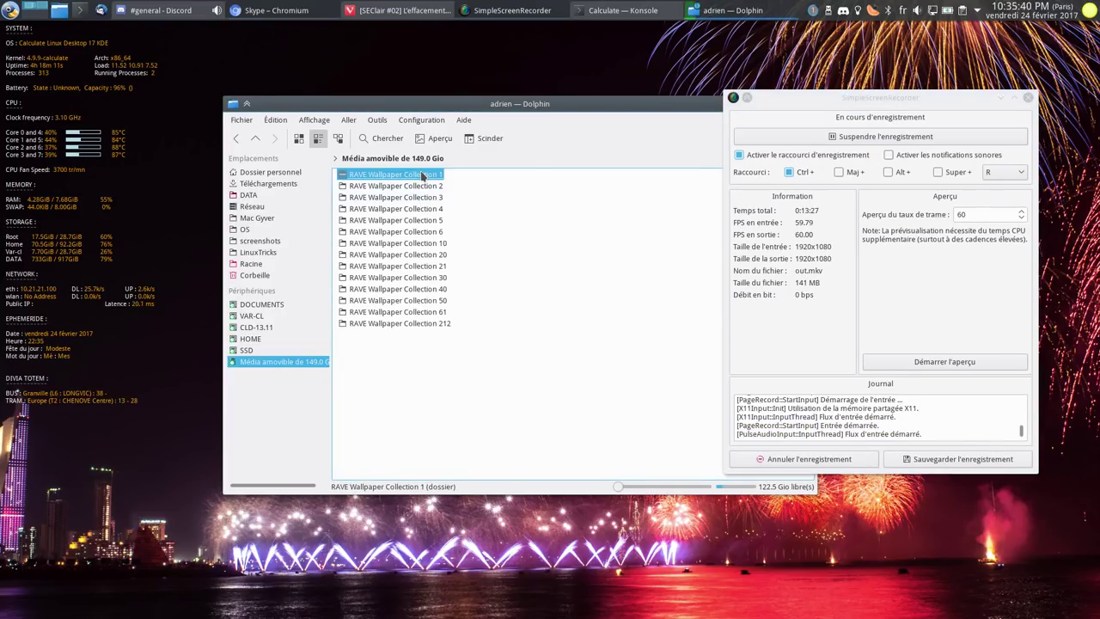
key("alt+Left")
left_click(408, 196)
key("alt+Left")
left_click(398, 221)
key("alt+Left")
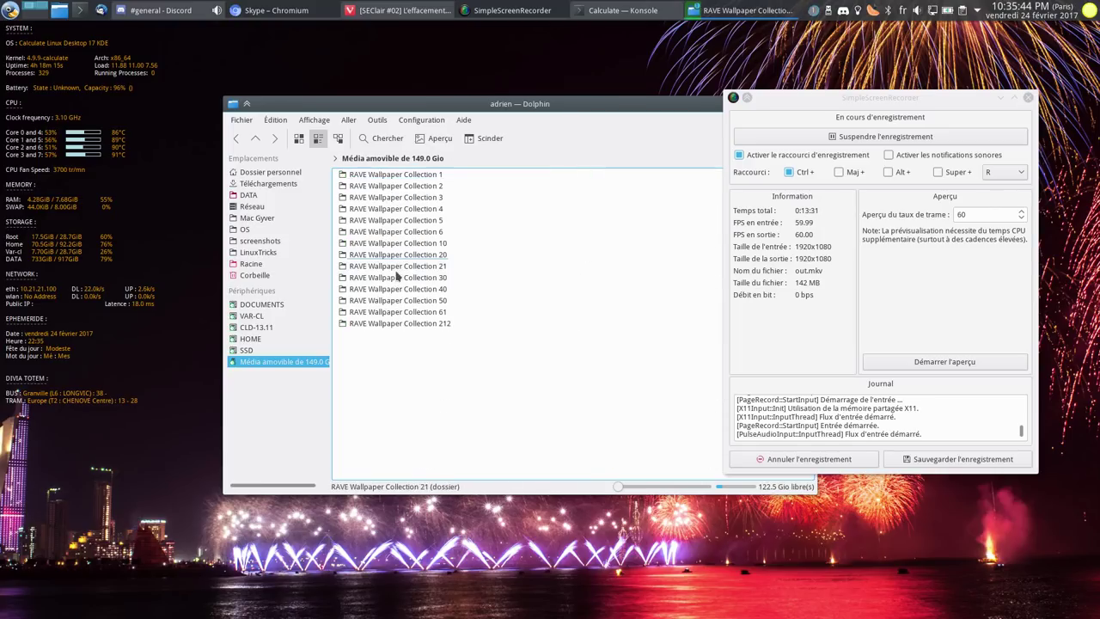
left_click(393, 302)
key("alt+Left")
left_click(389, 220)
key("alt+Left")
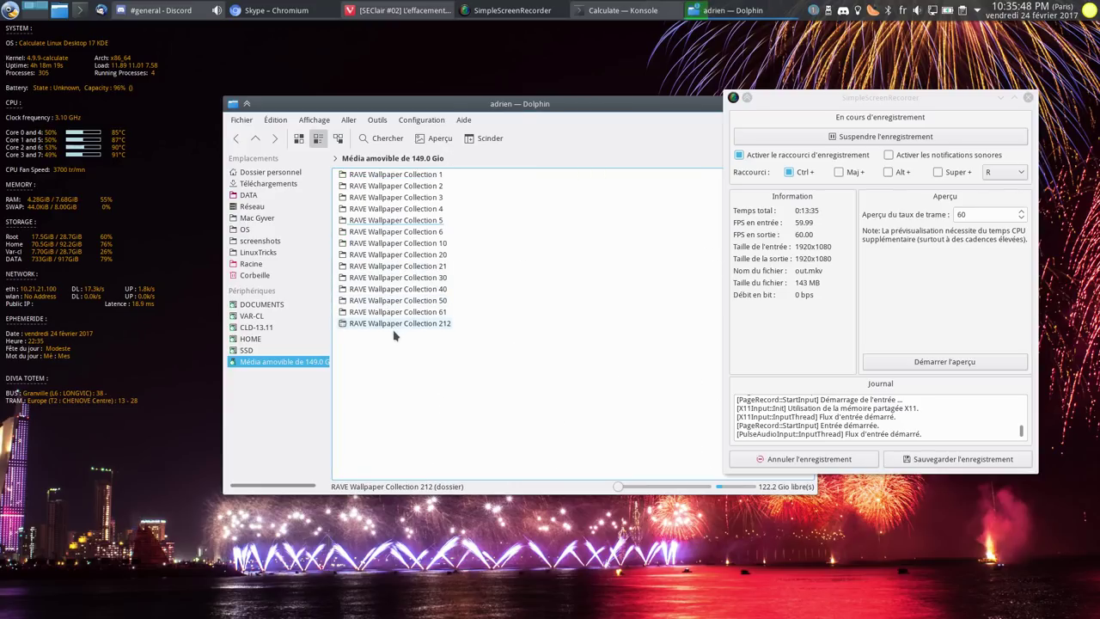
left_click(397, 324)
key("alt+Left")
left_click(400, 312)
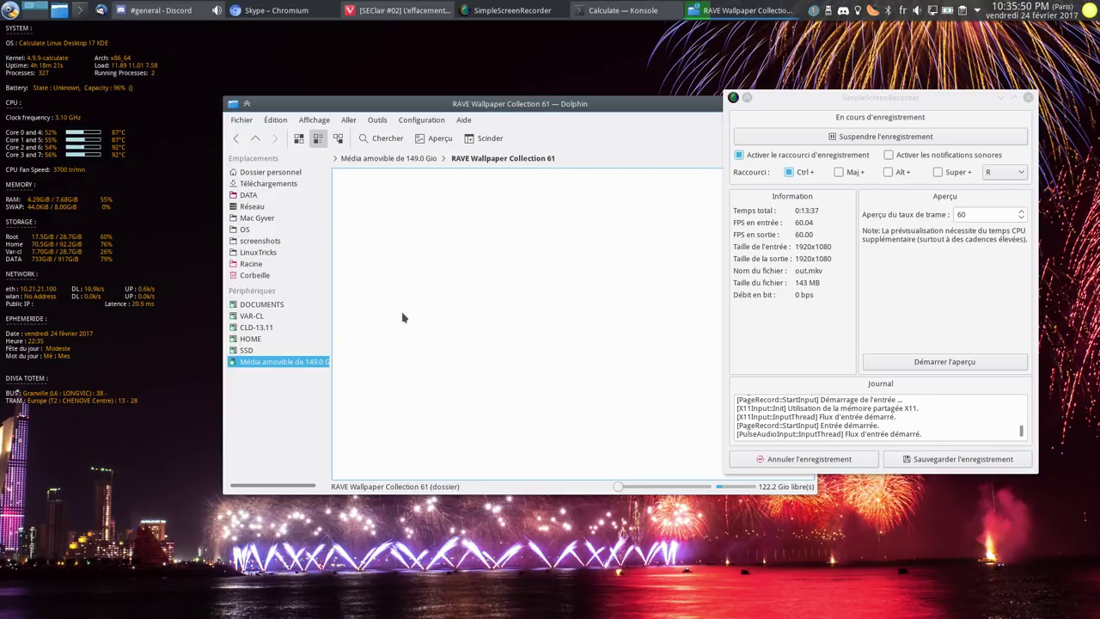
key("alt+Left")
left_click(814, 12)
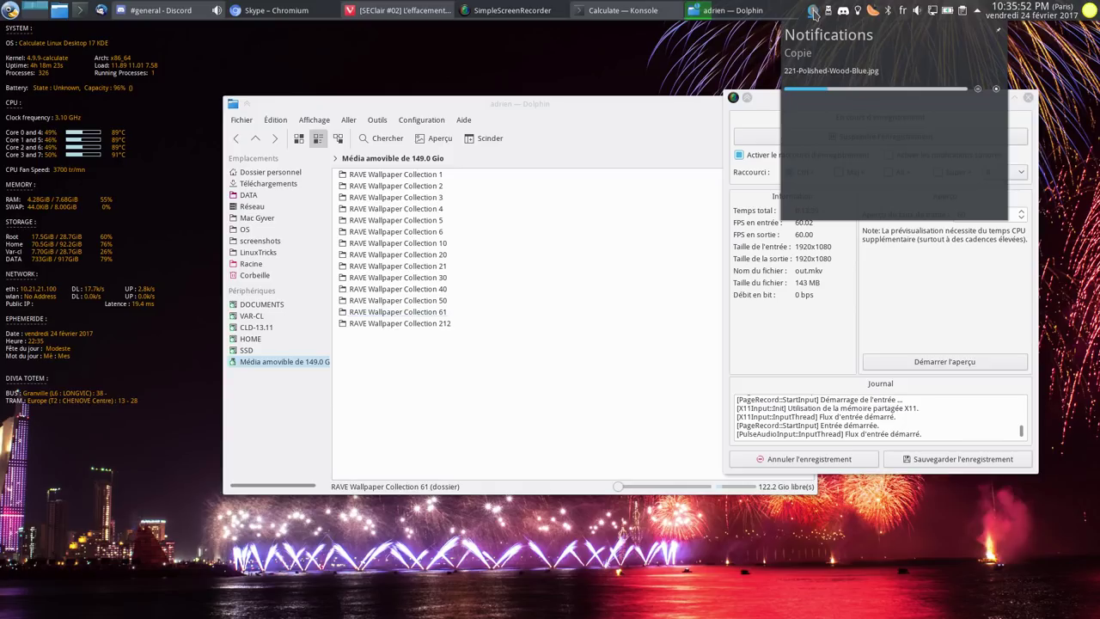
left_click(615, 273)
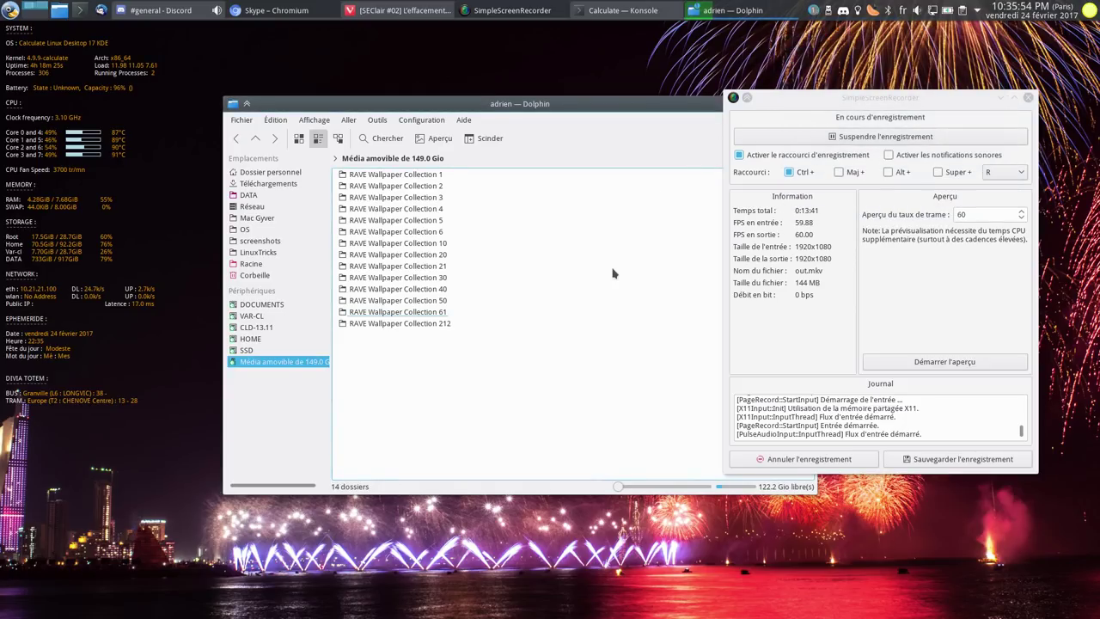
Step: Switch to the terminal, stop the df -h watch and clear the screen of the second session
key("alt+Tab")
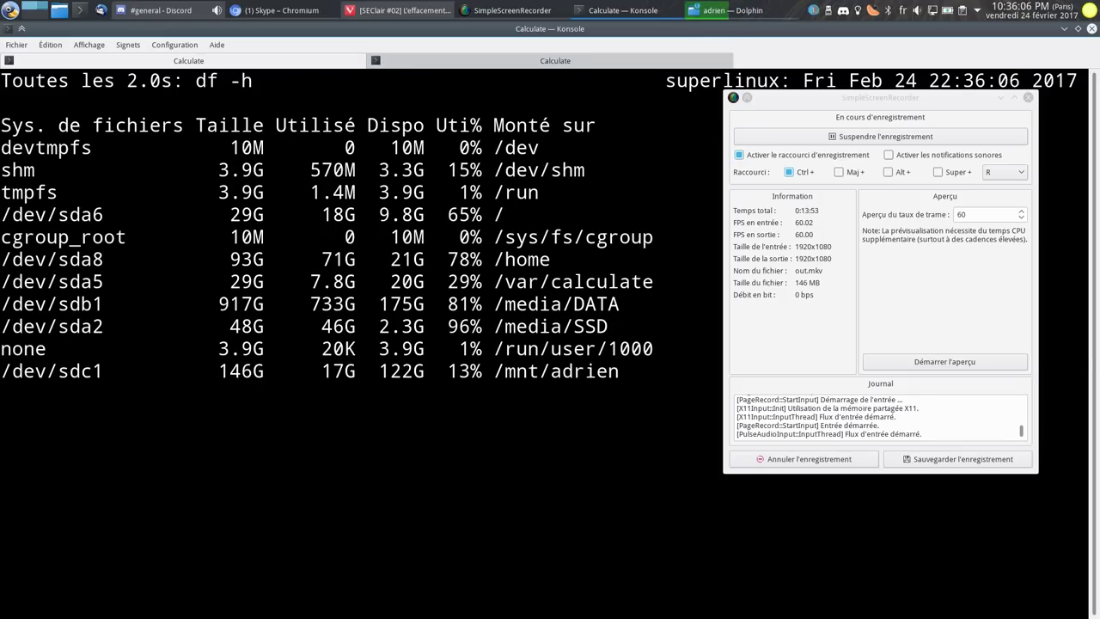
key("ctrl+c")
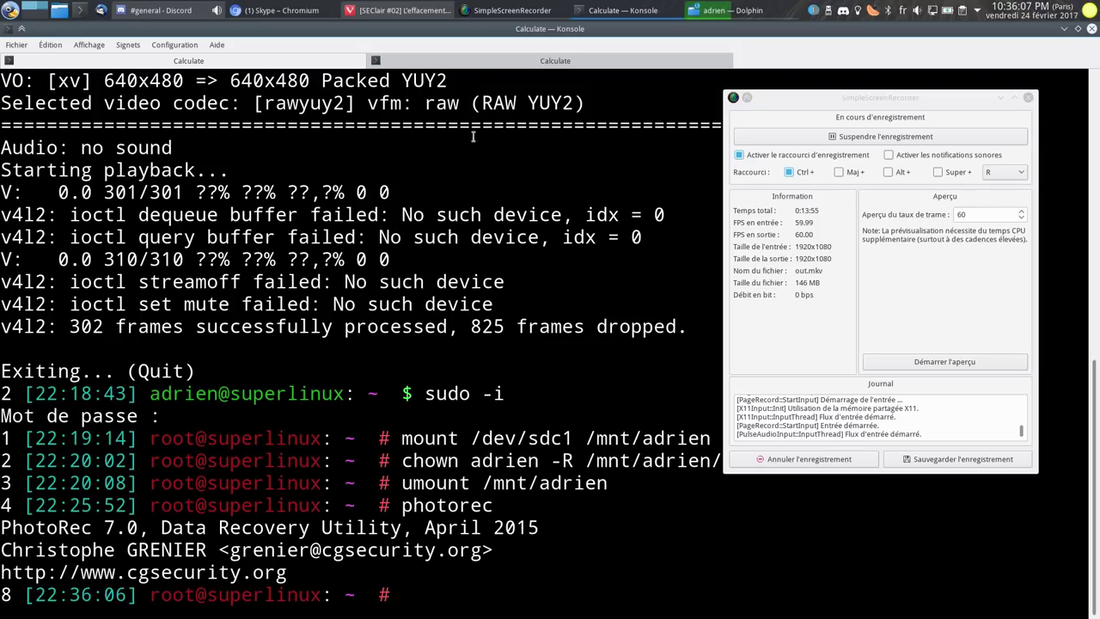
left_click(472, 57)
type("clear")
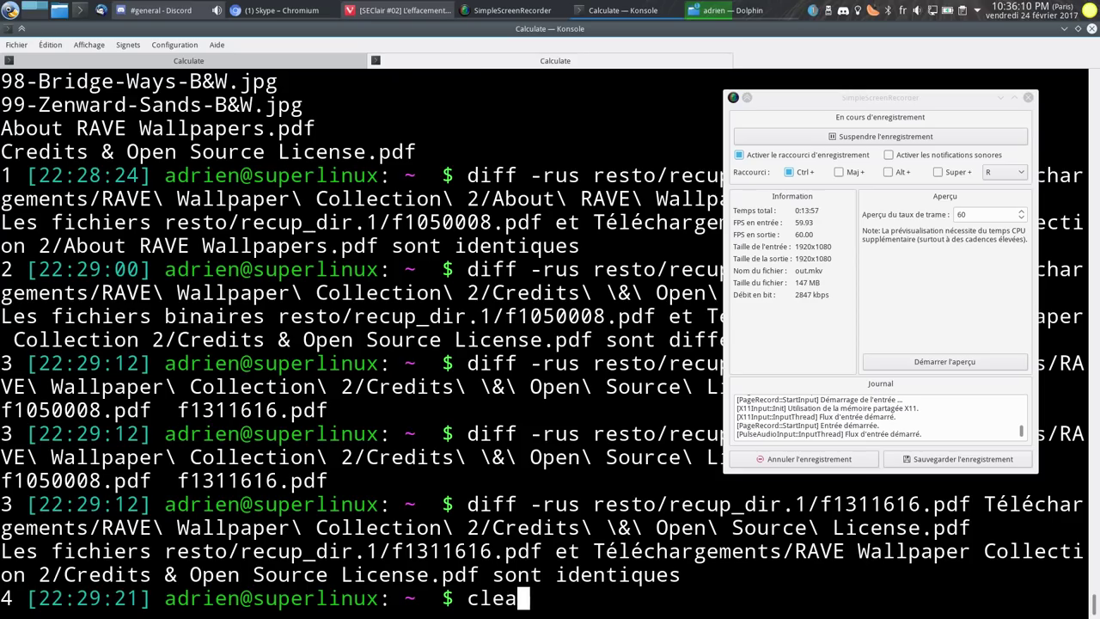
key("Return")
Step: Become root with su, entering the root password, and change to root's home directory
type("su")
key("Return")
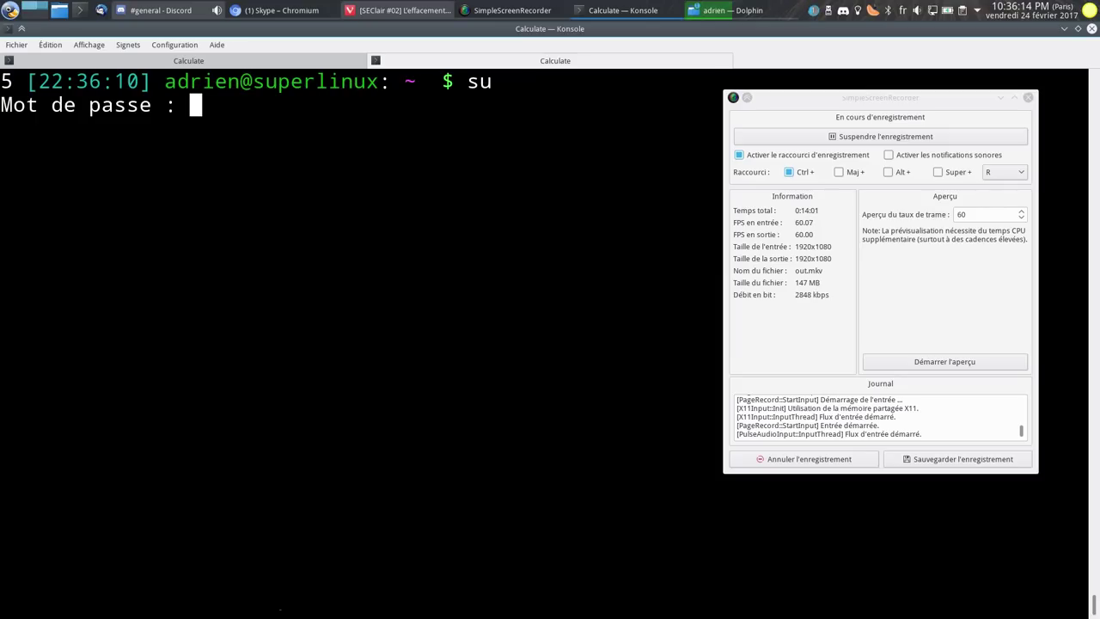
key("Return")
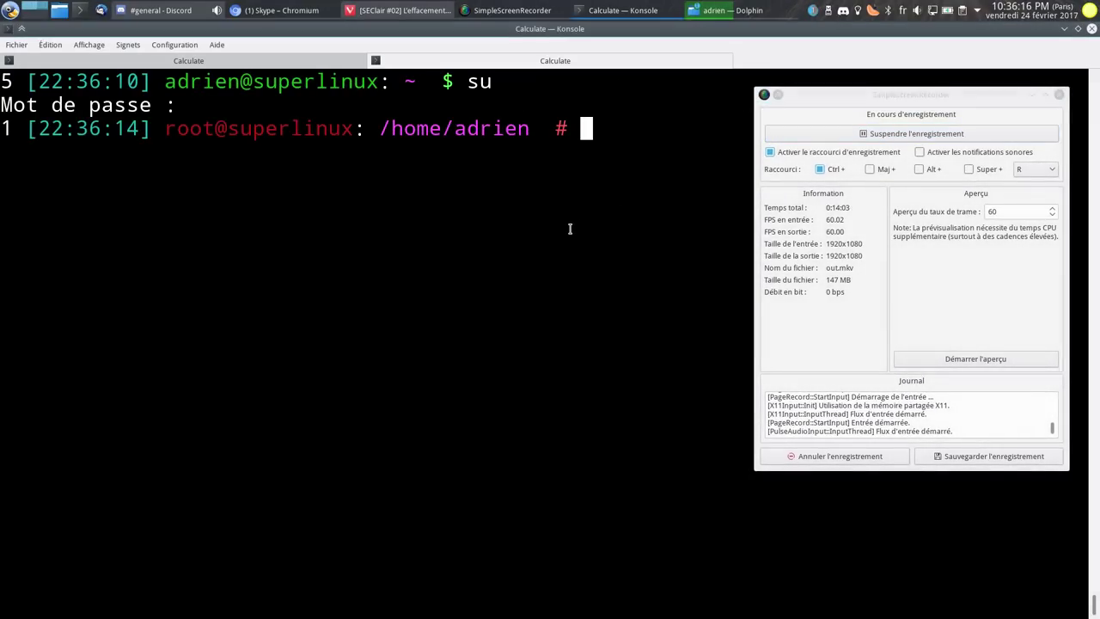
type("cd")
key("Return")
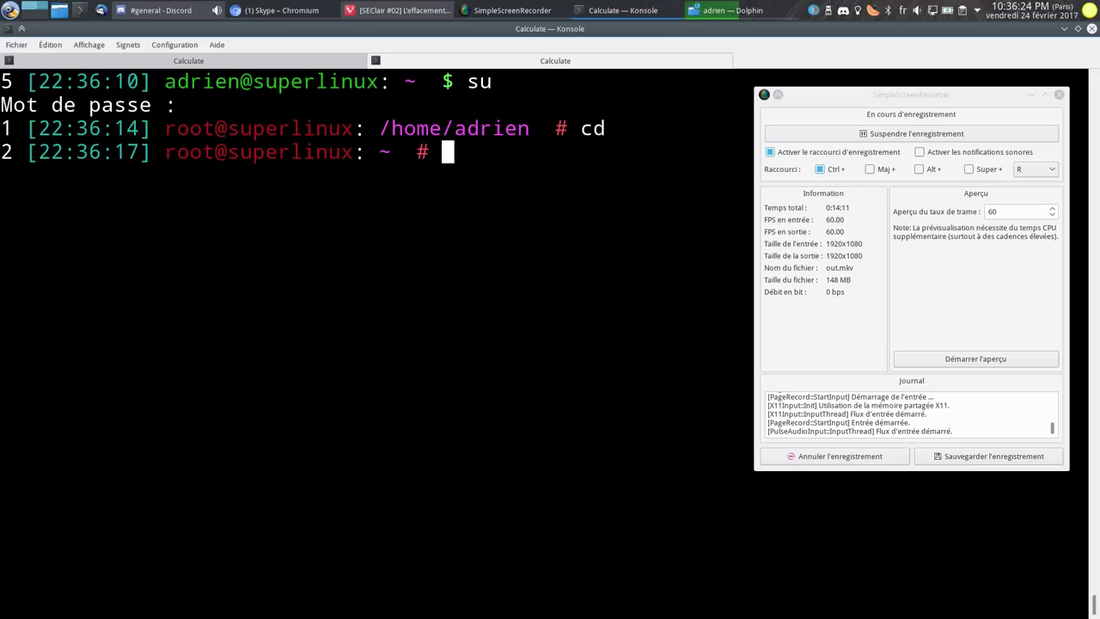
type("cat ")
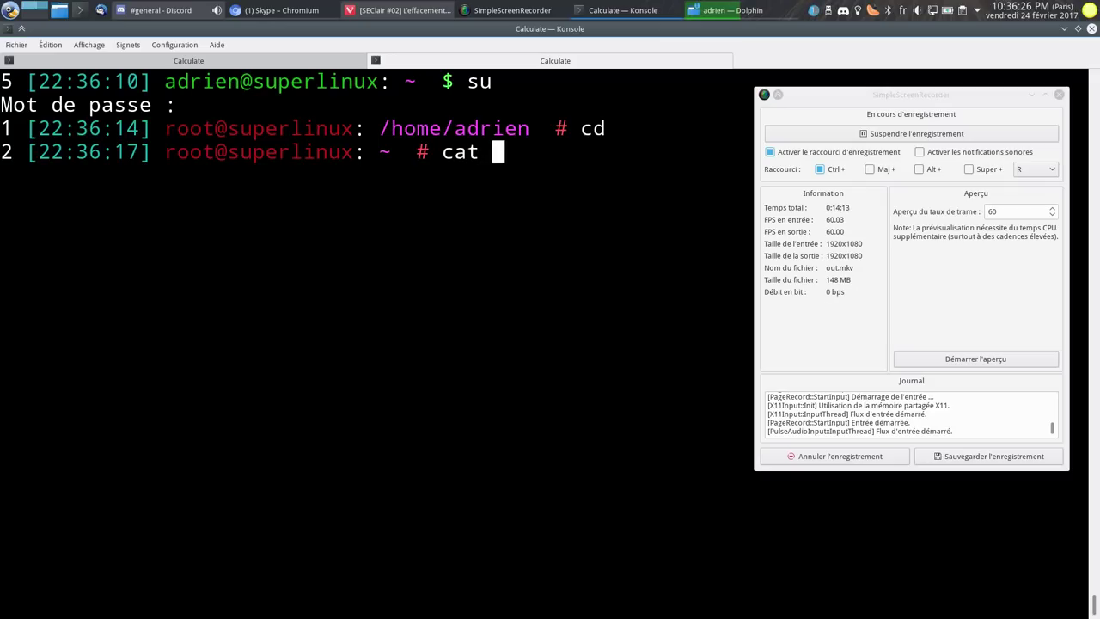
type("/dev/zer")
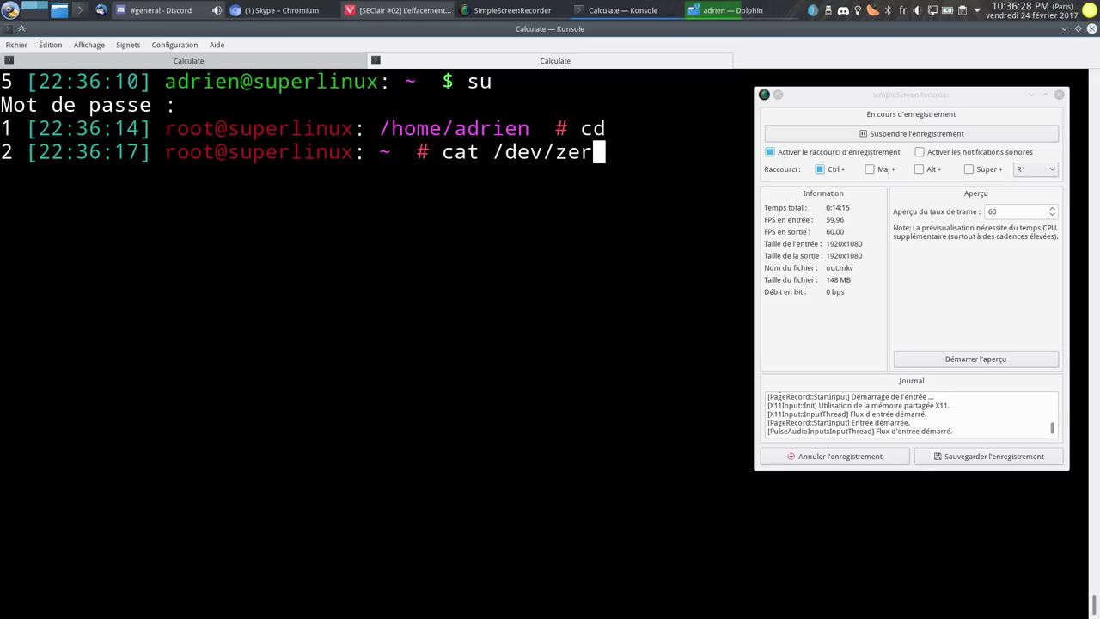
type("o > /")
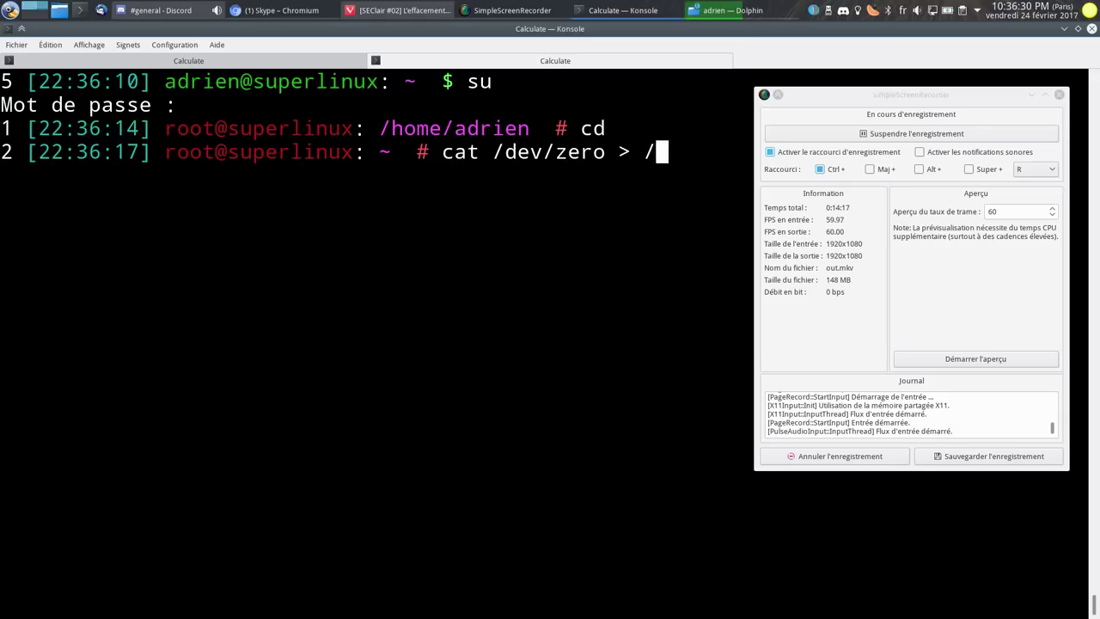
type("dev/sdc")
key("BackSpace")
key("BackSpace")
key("BackSpace")
key("BackSpace")
key("BackSpace")
key("BackSpace")
key("BackSpace")
key("BackSpace")
key("BackSpace")
key("BackSpace")
key("BackSpace")
key("BackSpace")
key("BackSpace")
key("BackSpace")
key("BackSpace")
key("BackSpace")
key("BackSpace")
key("BackSpace")
key("BackSpace")
key("BackSpace")
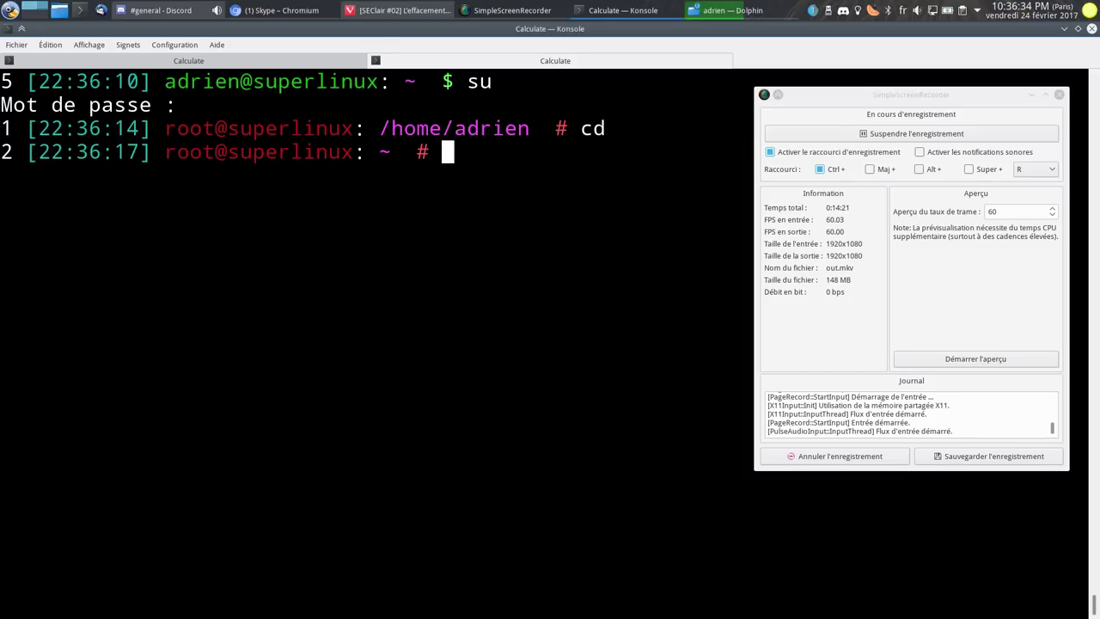
type("dd if=/")
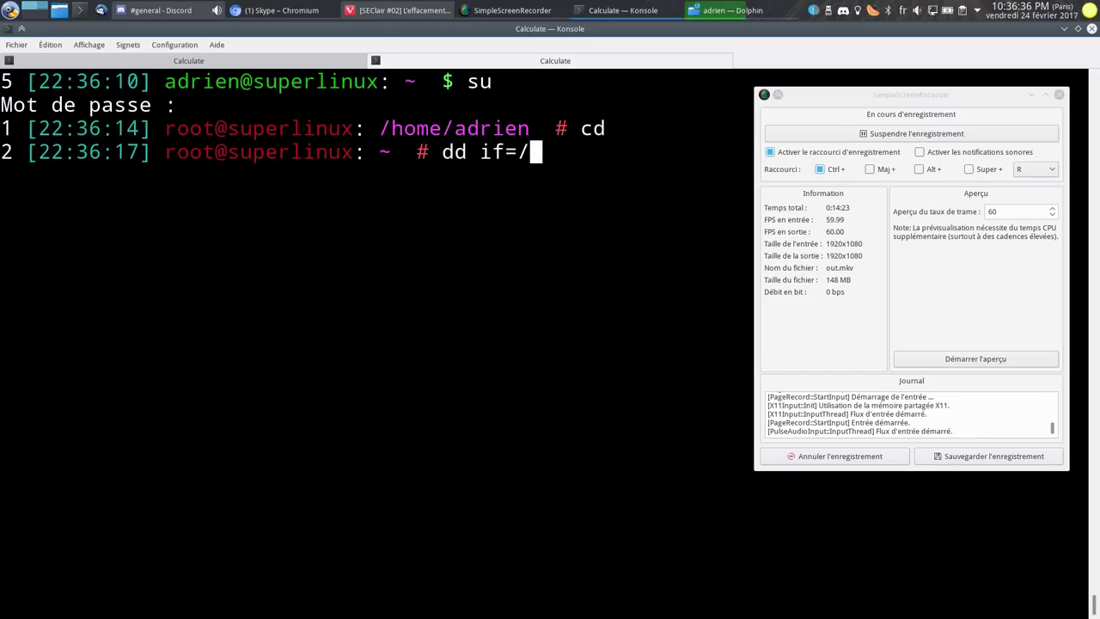
type("dev/zero")
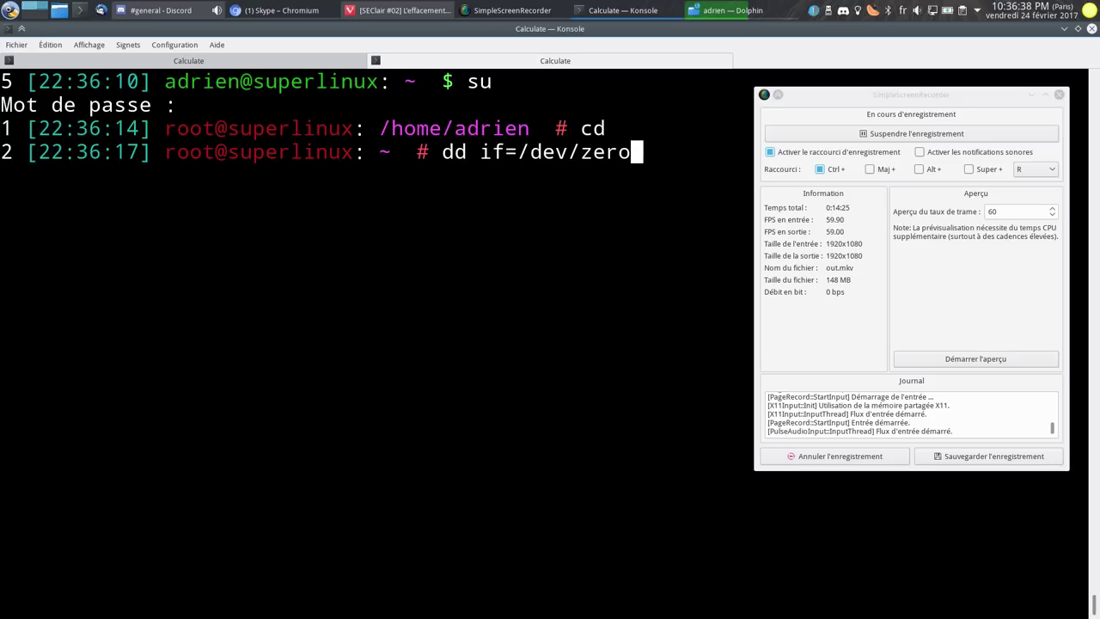
type(" of=/dev/")
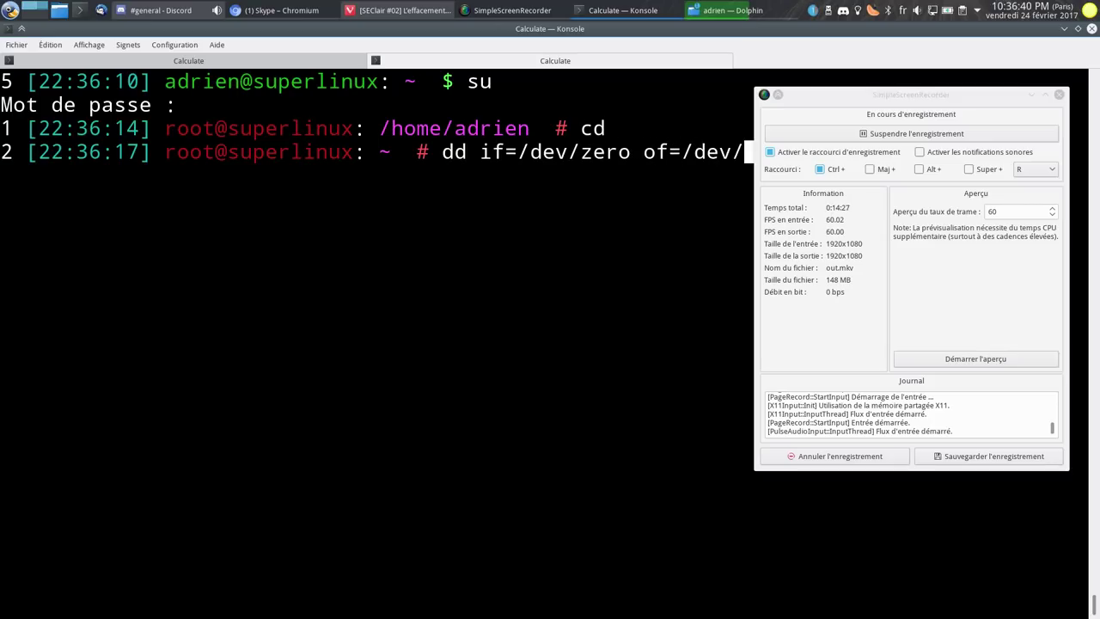
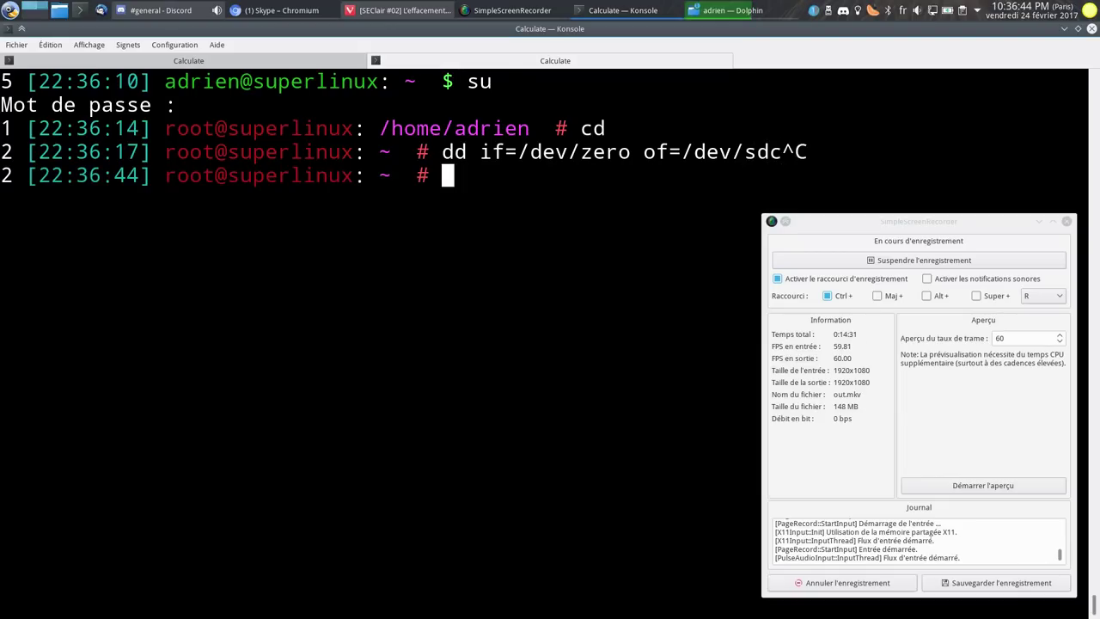
Step: Launch nwipe, mark the /dev/sdc mass storage device for wiping and minimize the screen recorder window
type("nwipe")
key("Return")
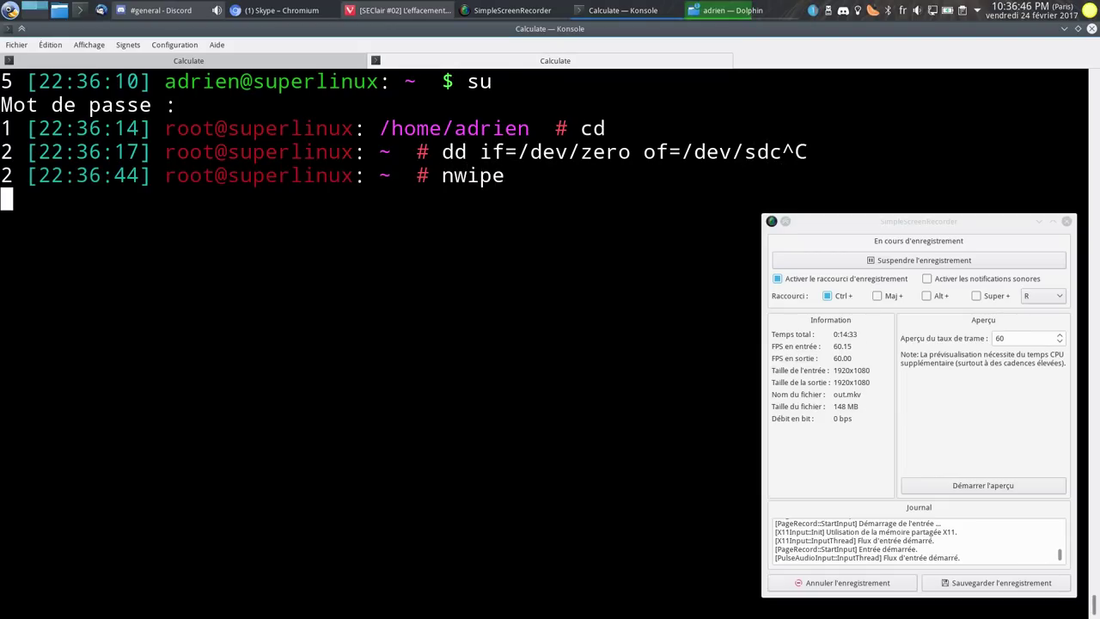
key("Down")
key("Down")
key("space")
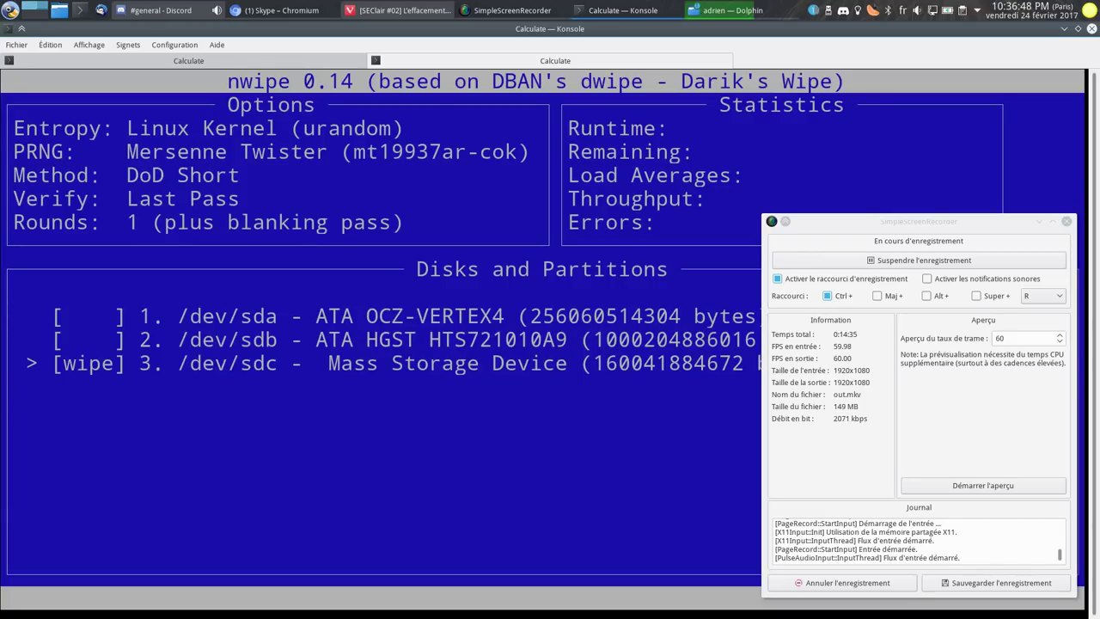
left_click(1039, 221)
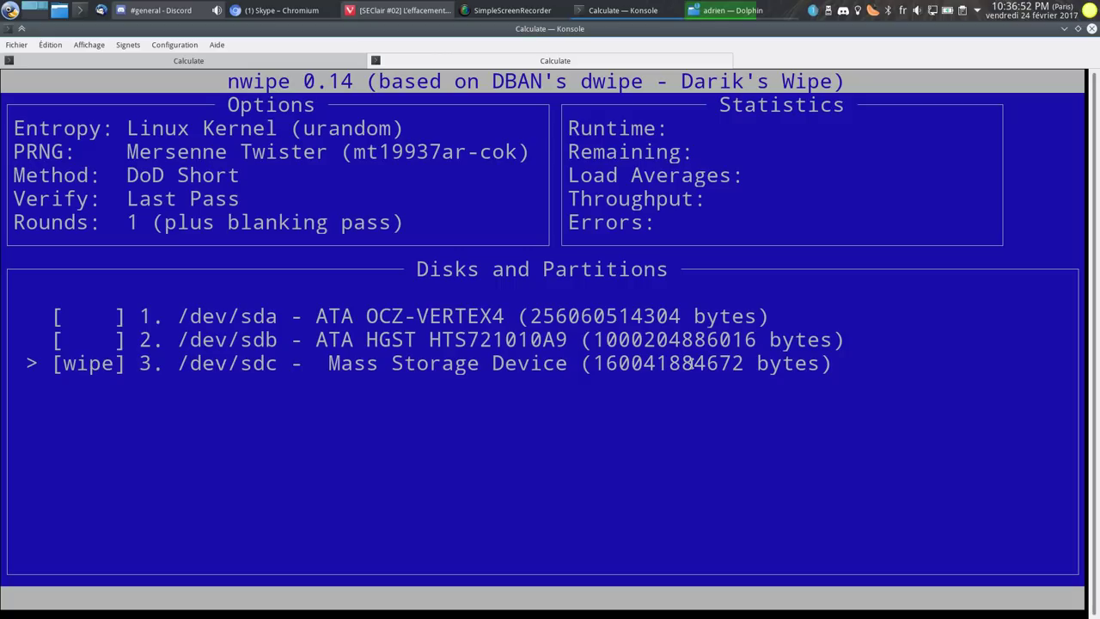
Step: Set nwipe's wipe method to Quick Erase after examining its security level
key("m")
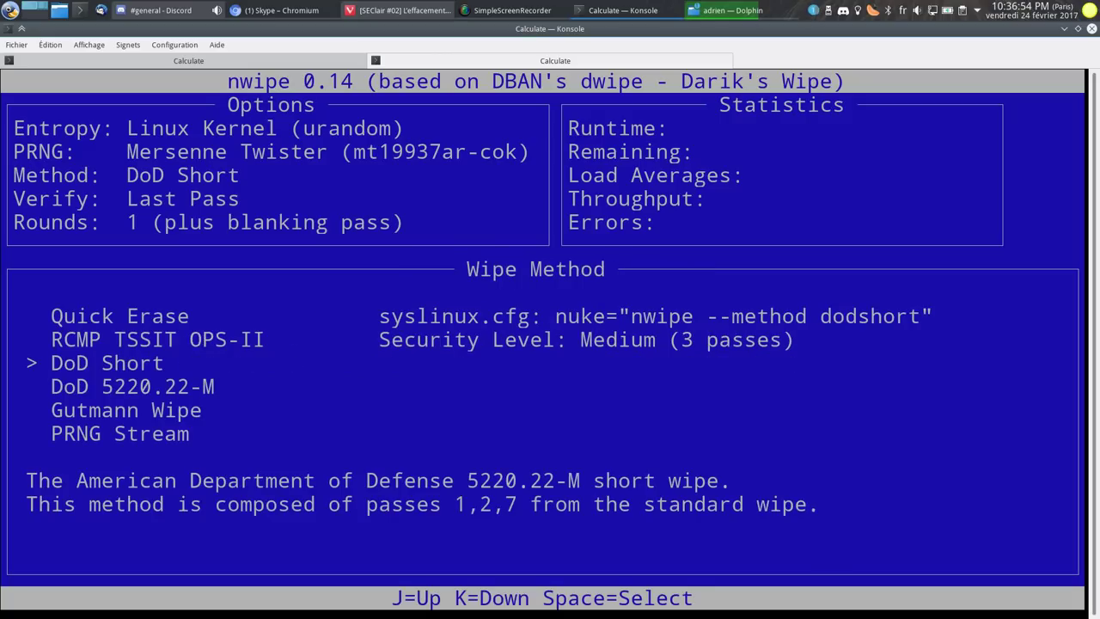
key("Up")
key("Up")
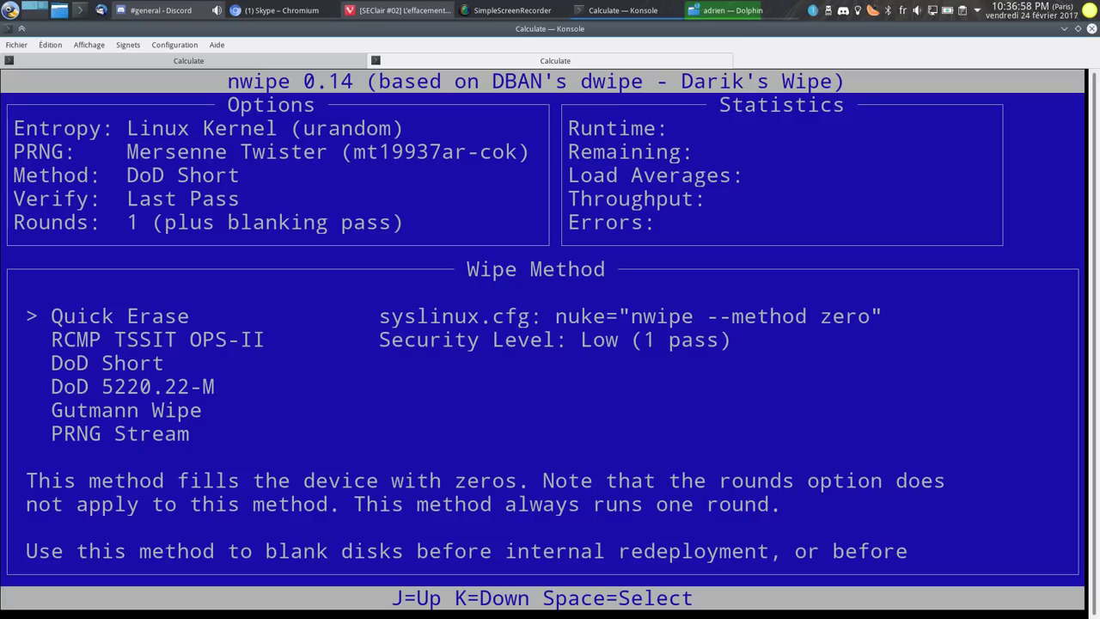
left_click_drag(379, 340, 744, 340)
left_click(793, 353)
key("space")
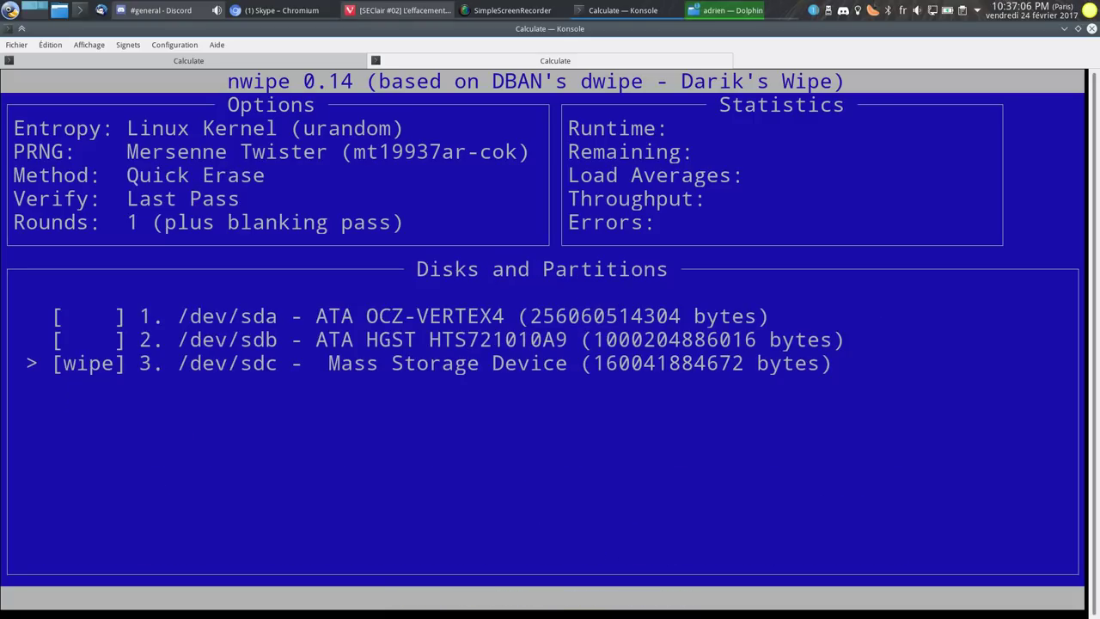
Step: Try to start the Quick Erase wipe of /dev/sdc in nwipe and clear the terminal screen
key("shift+s")
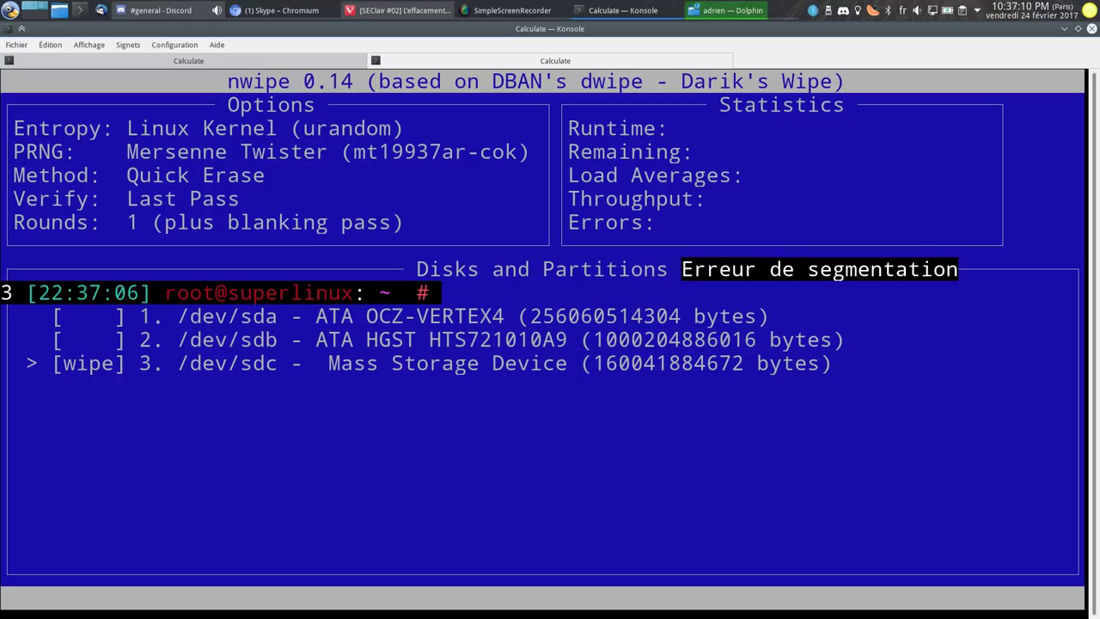
type("clear")
key("Return")
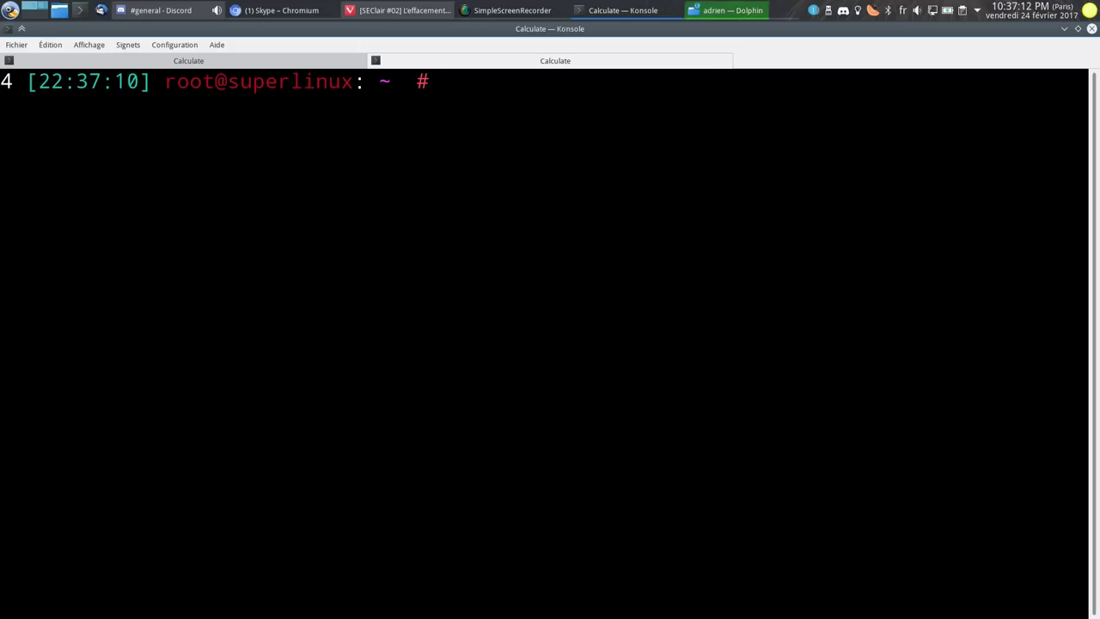
Step: Run shred, display its help text and close the second terminal session
key("Return")
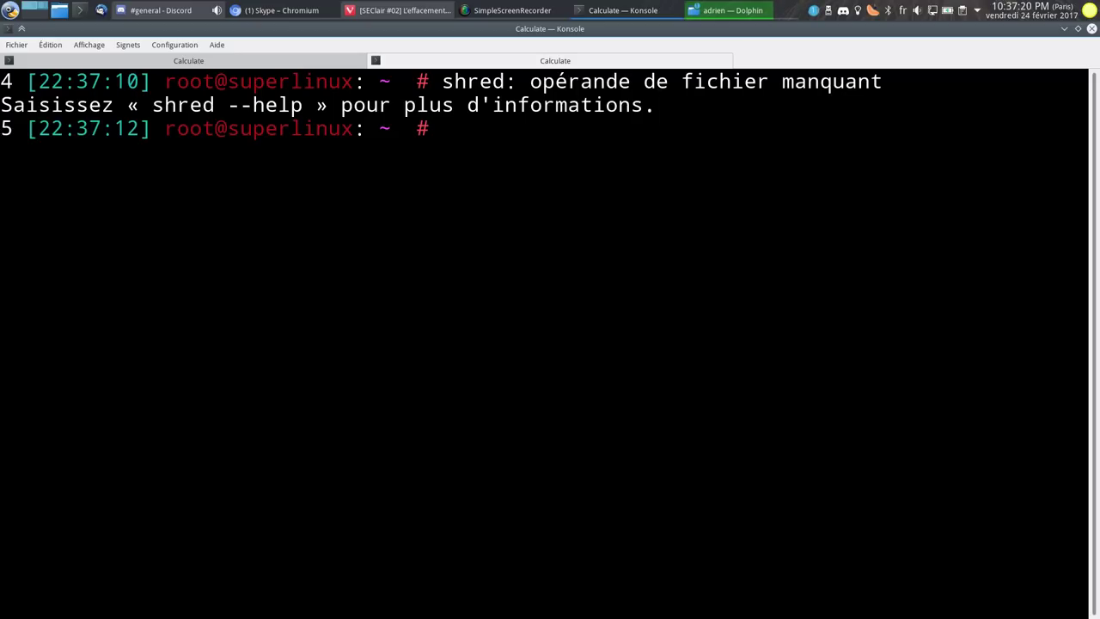
key("Return")
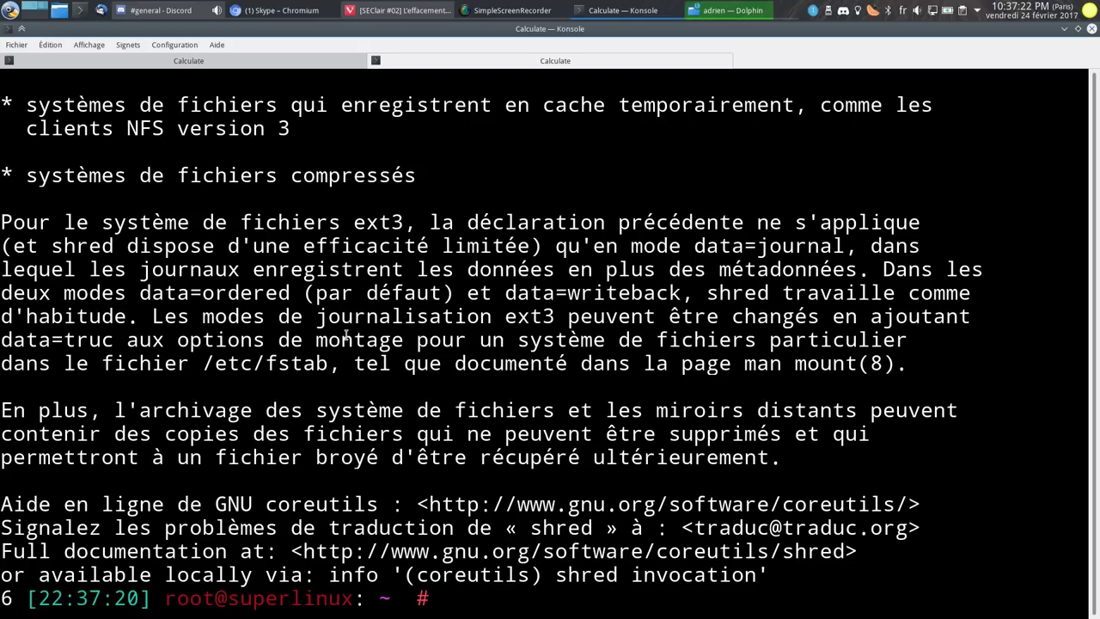
right_click(641, 58)
left_click(662, 93)
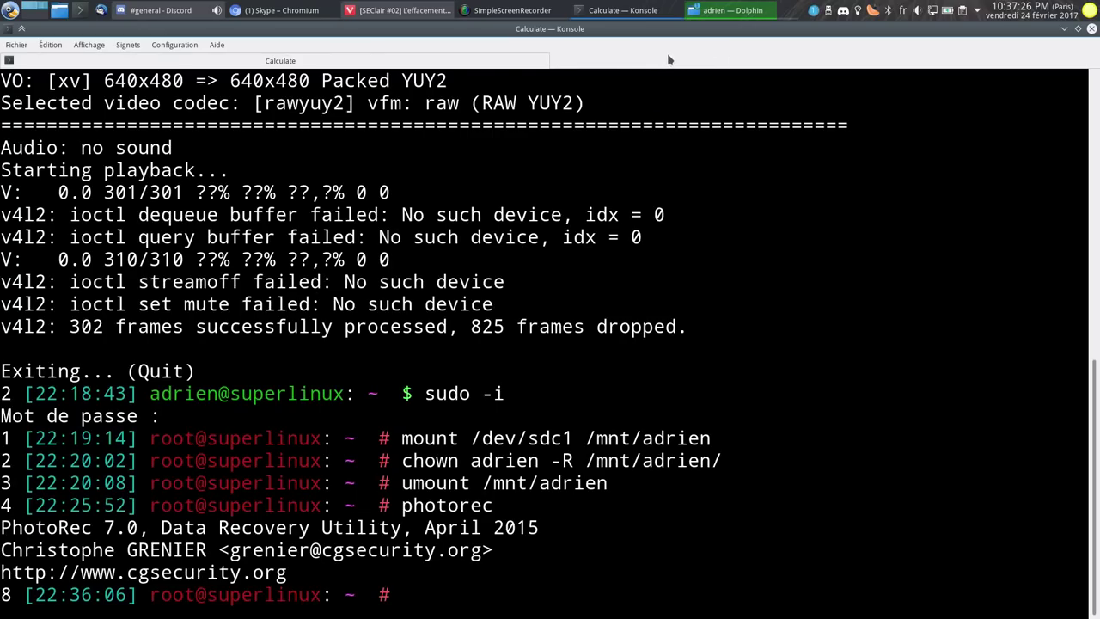
Step: Open a new terminal session with larger text and become root with su, entering the root password
double_click(670, 61)
key("ctrl+plus")
key("ctrl+plus")
key("ctrl+plus")
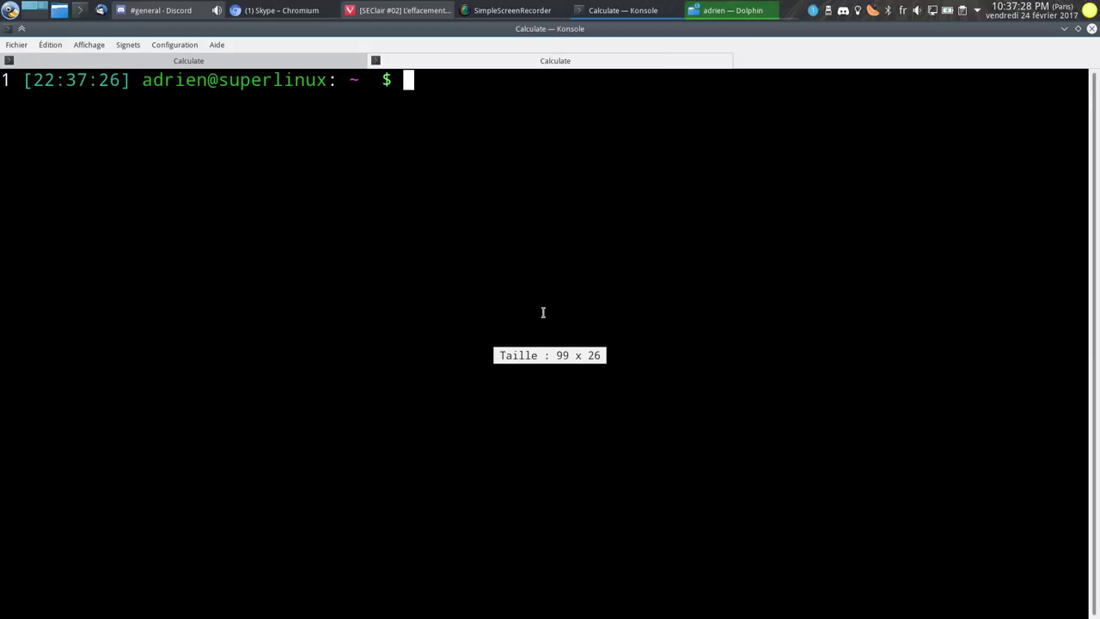
type("su")
key("Return")
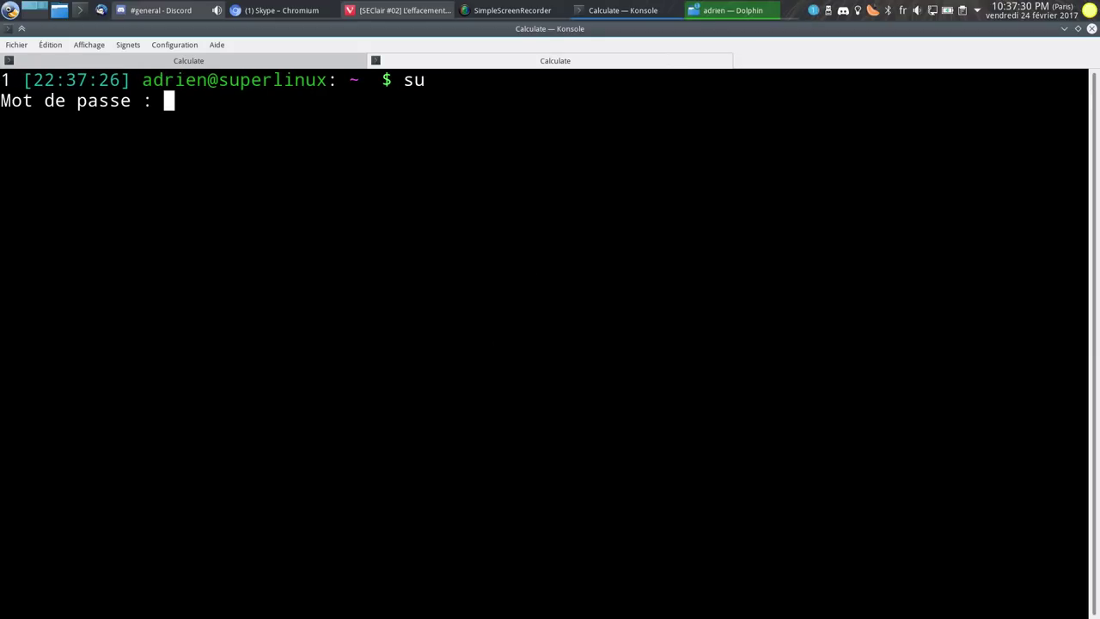
key("Return")
Step: Run shred --help and examine its usage and option descriptions from the beginning
type("c")
key("BackSpace")
type("shf")
key("BackSpace")
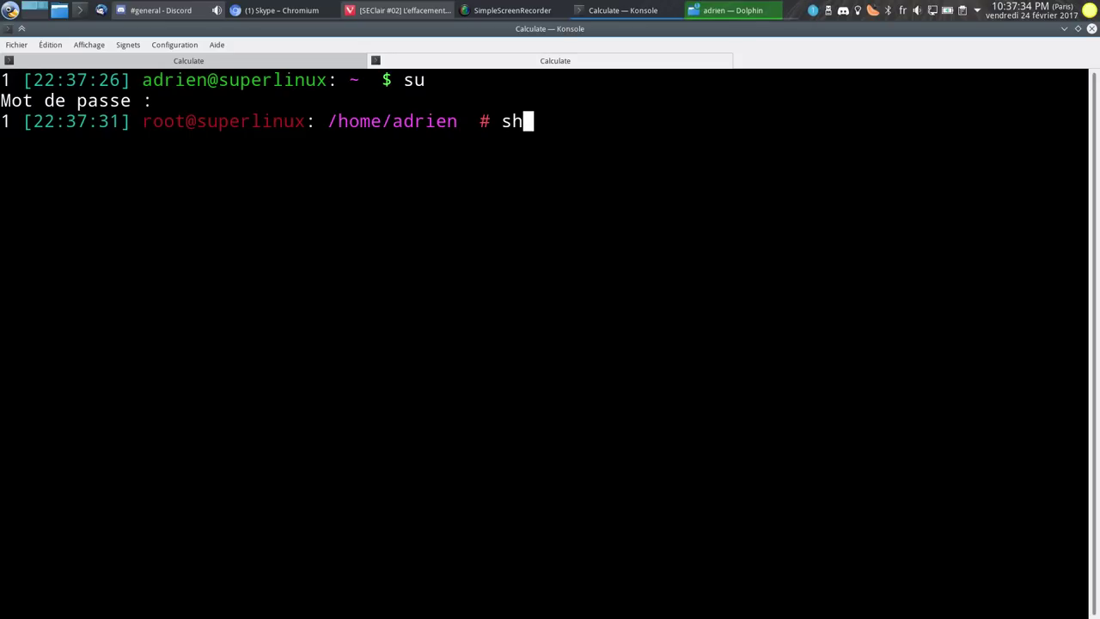
type("red --help")
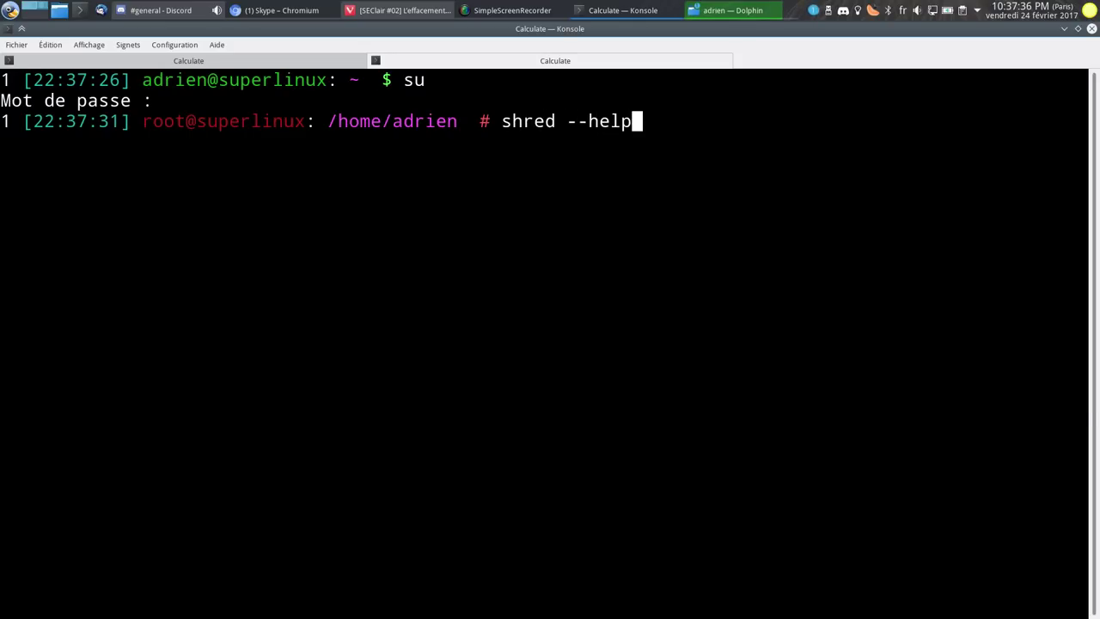
key("Return")
scroll(144, 458, "up", 8)
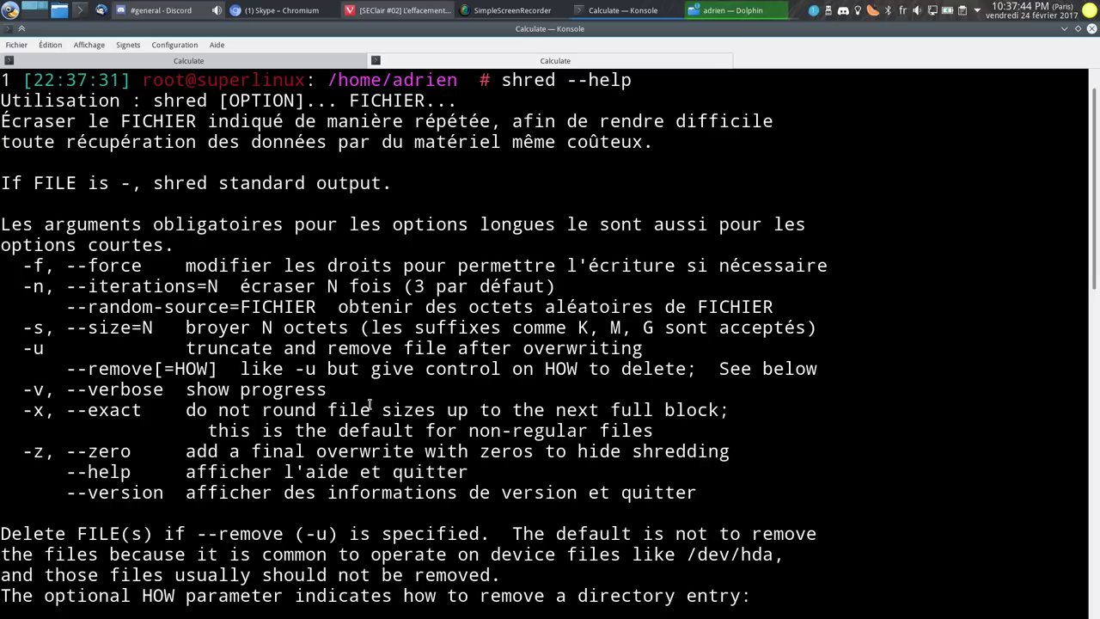
Step: Write the command dcfldd if=/dev/zero of=/dev/sdc at the root prompt without running it
type("dd")
key("BackSpace")
key("BackSpace")
type("dc")
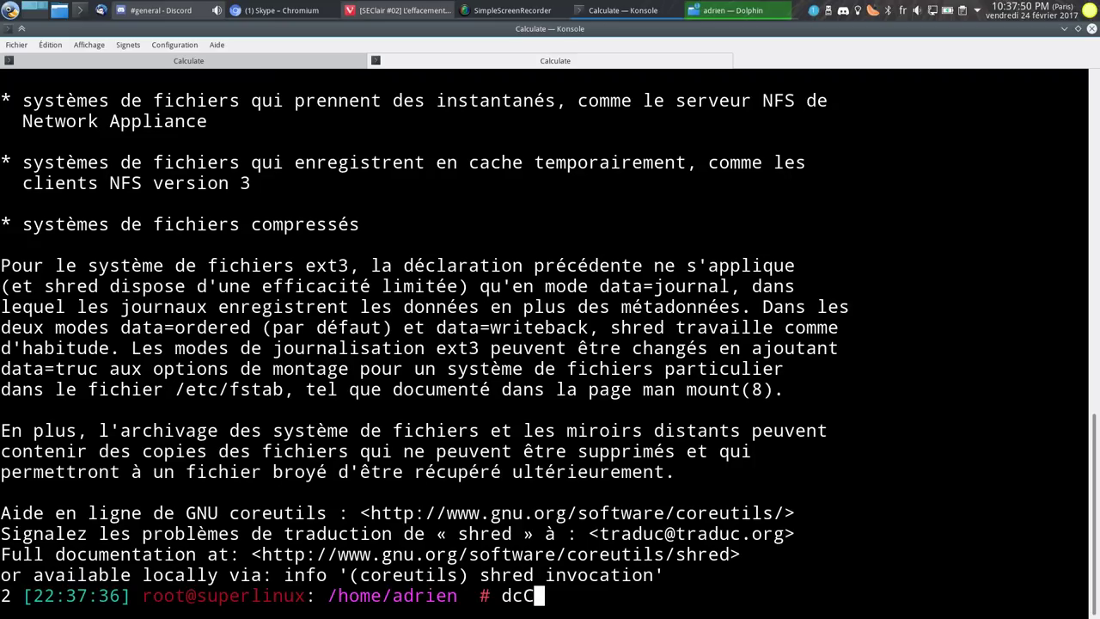
type("fldd ")
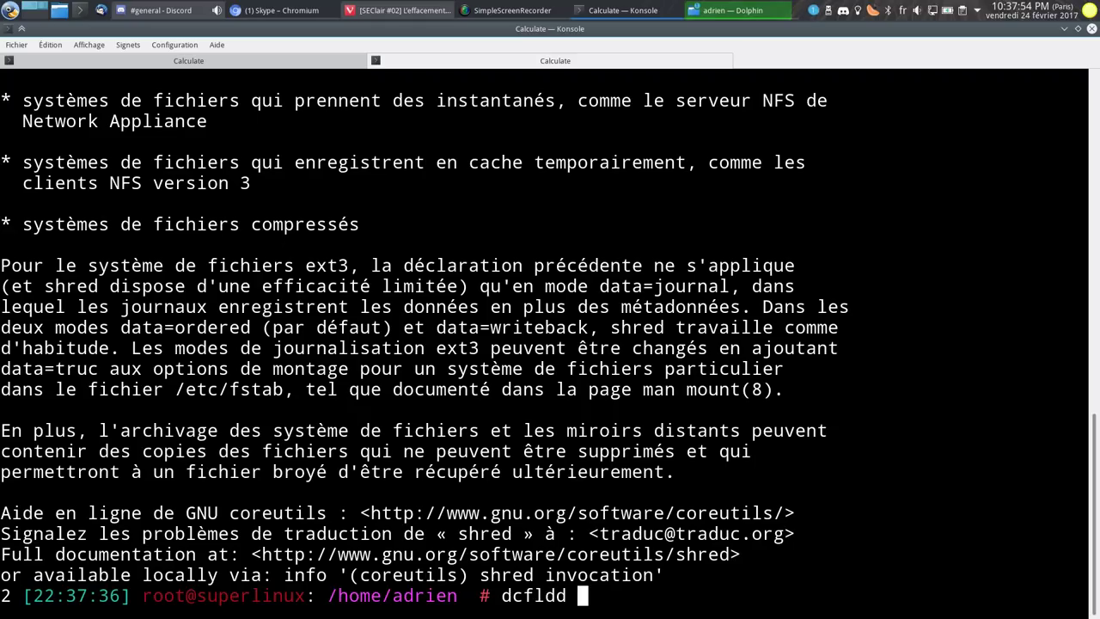
type("if=/de")
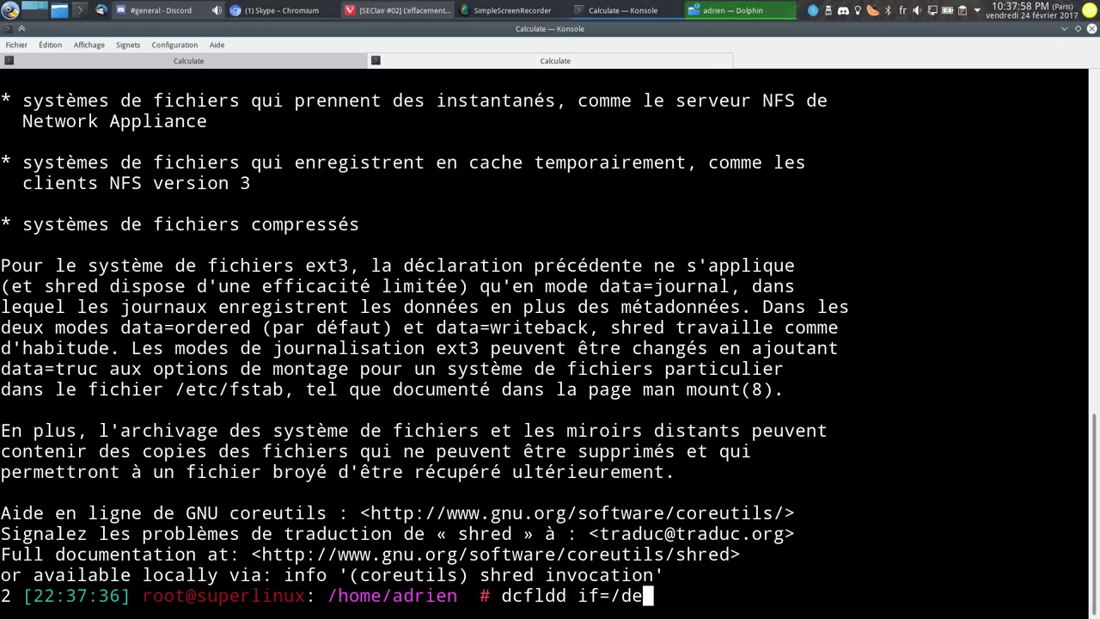
type("v/ze")
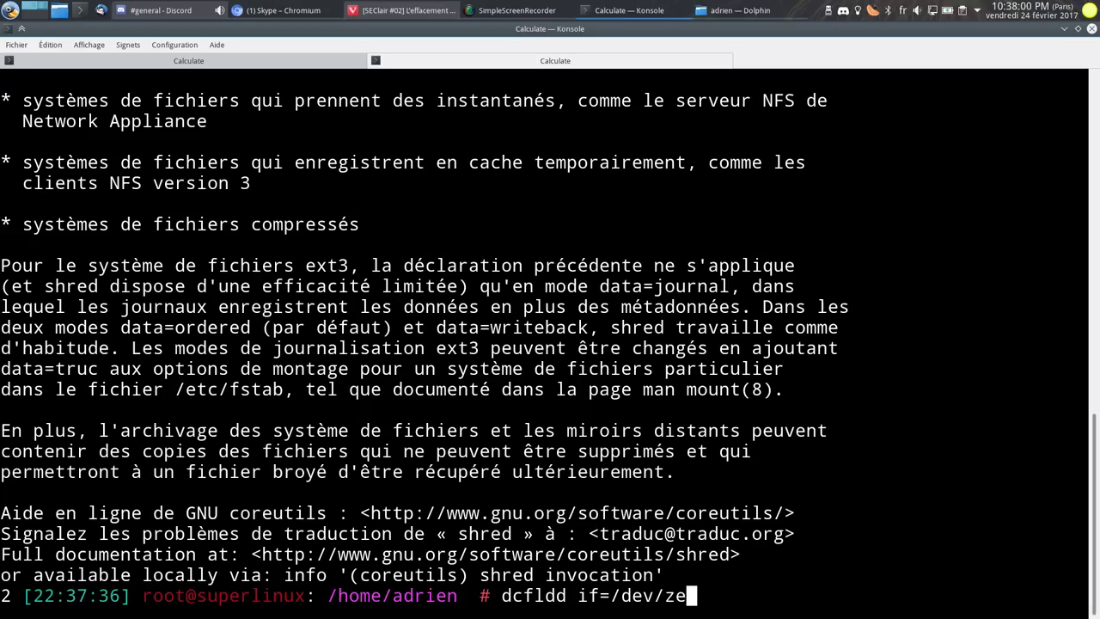
type("ro of=/dev/sdc")
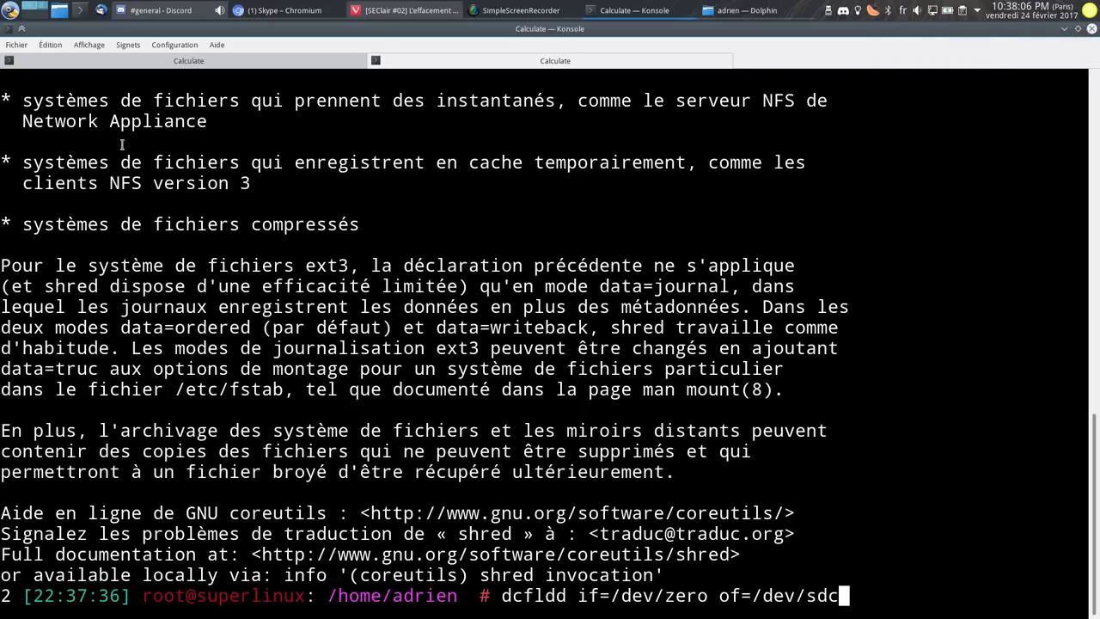
Step: Switch to Dolphin, safely release the 149.0 Gio removable media mounted at /mnt/adrien and close the file manager window
left_click(746, 10)
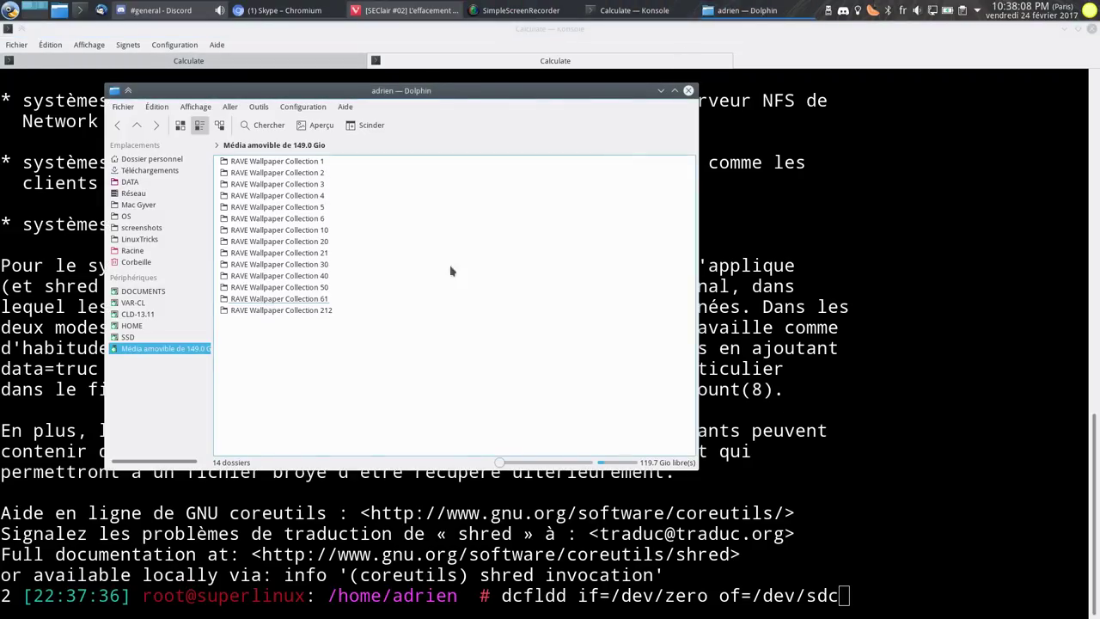
left_click(326, 145)
left_click(436, 250)
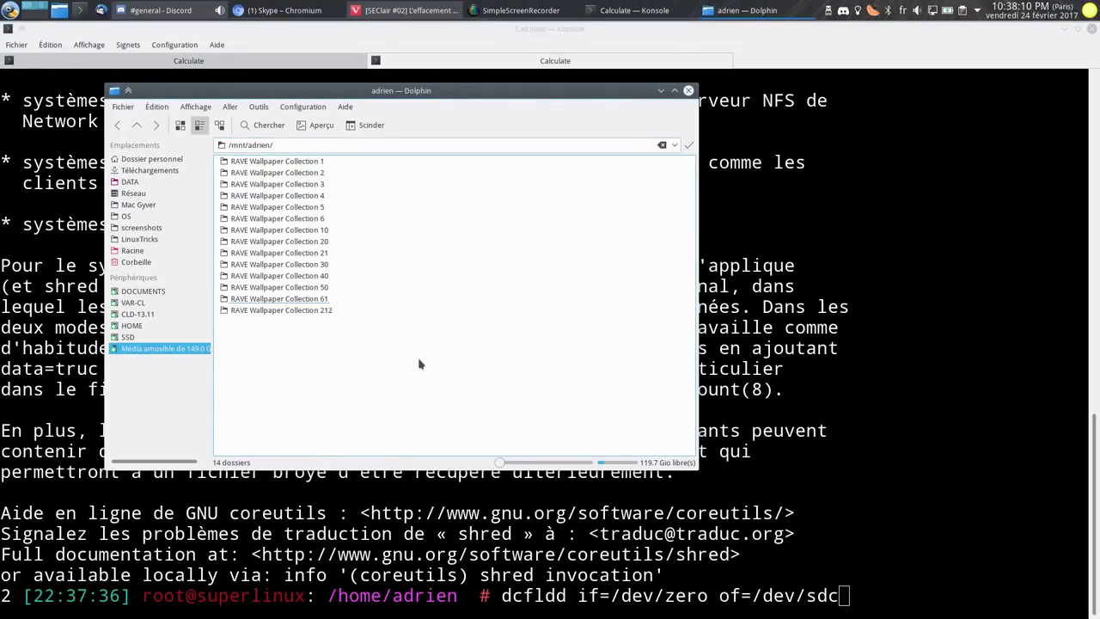
right_click(167, 346)
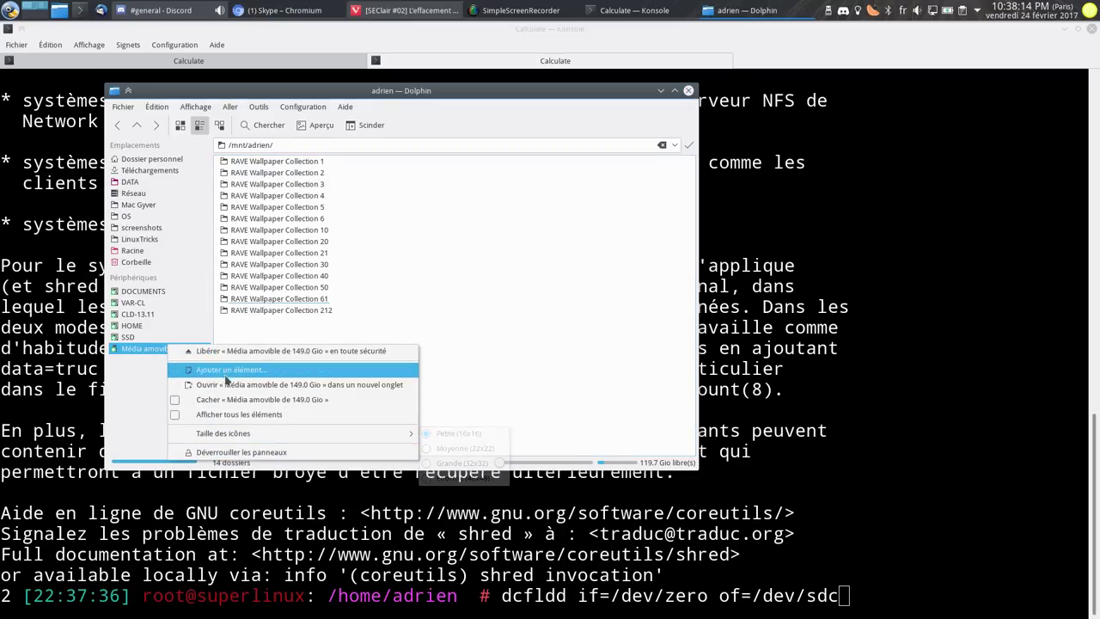
left_click(234, 353)
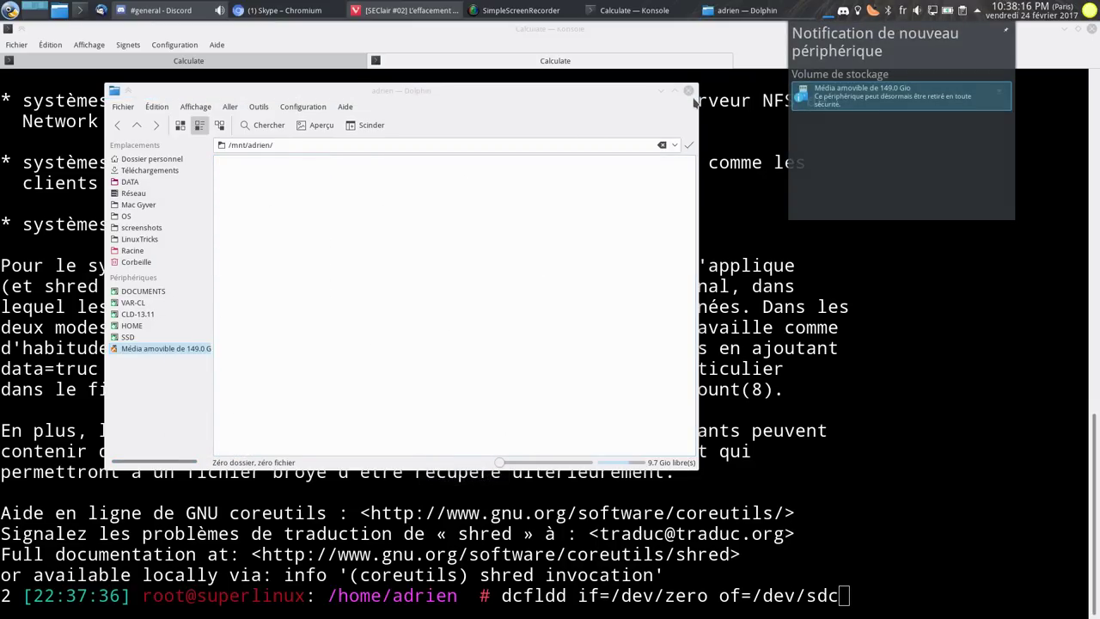
left_click(689, 91)
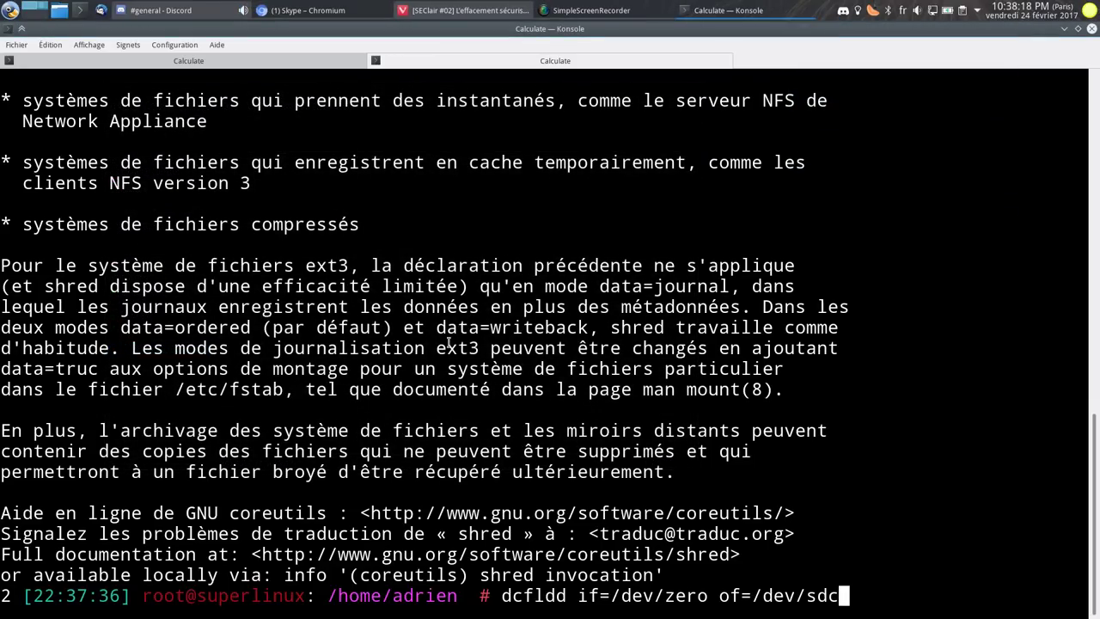
Step: Run the prepared dcfldd command to overwrite /dev/sdc with zeros, and enlarge the terminal text to follow its progress
key("Return")
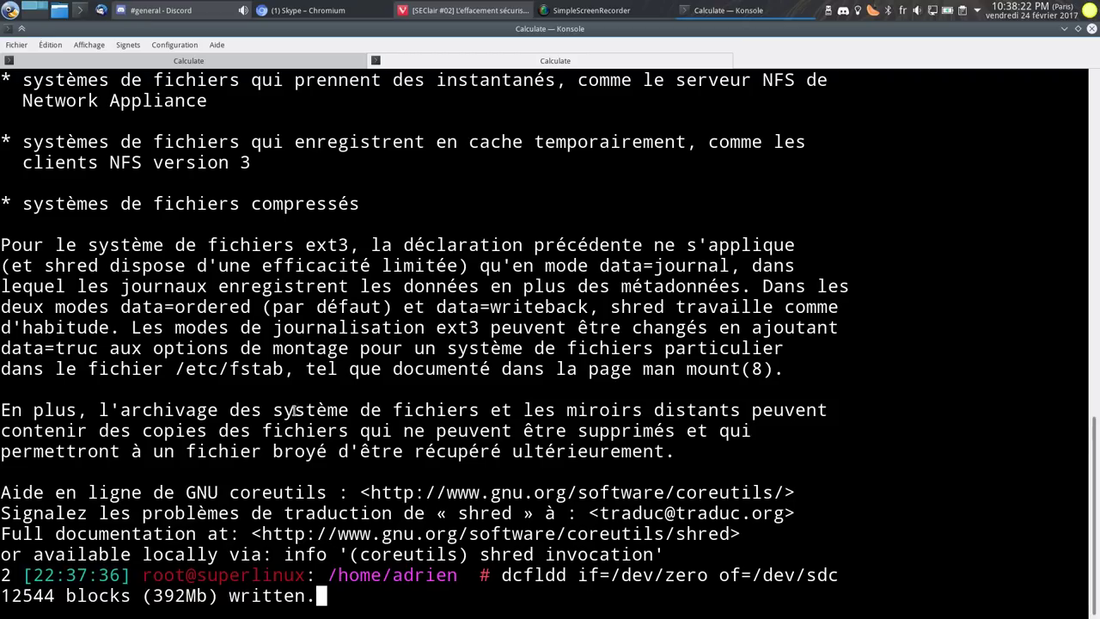
key("ctrl+plus")
key("ctrl+plus")
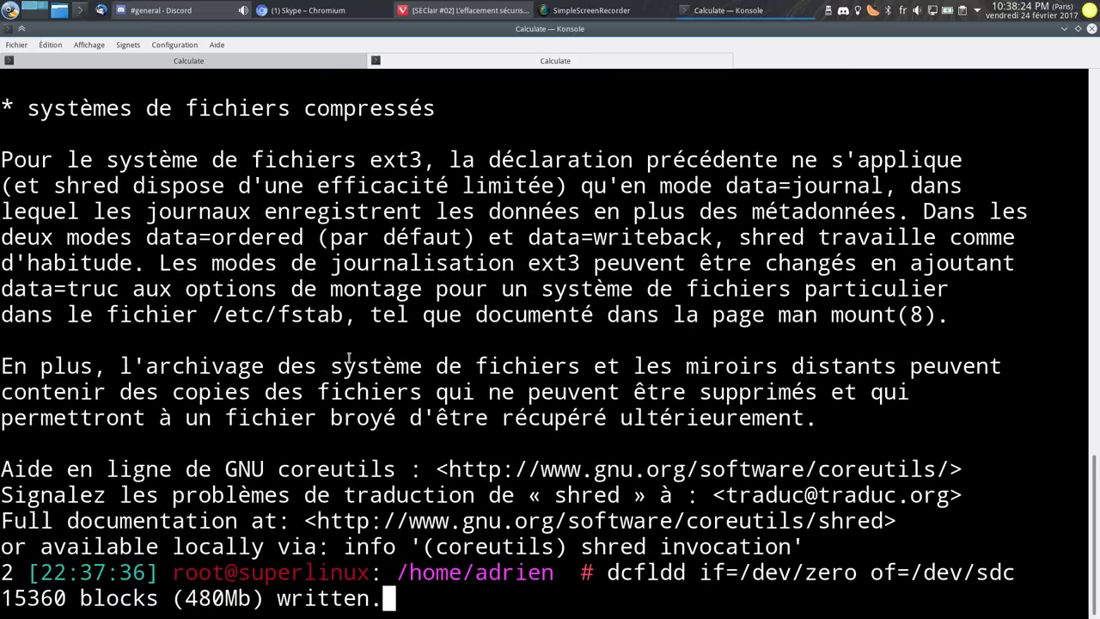
key("Return")
key("Return")
key("Return")
key("Return")
key("Return")
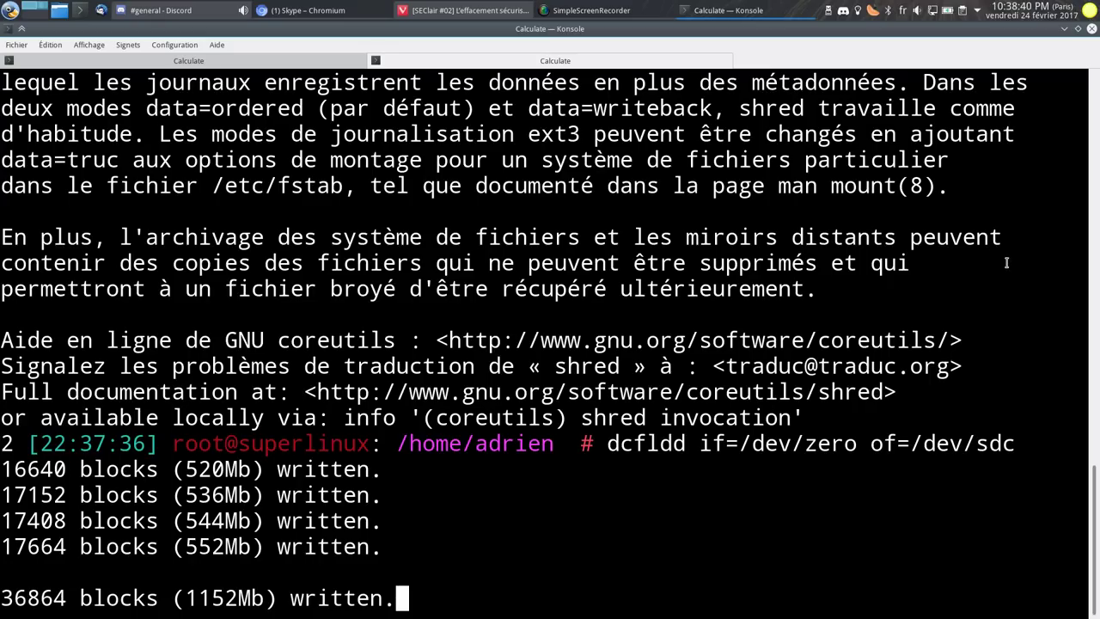
Step: Switch to SimpleScreenRecorder and pause the recording while dcfldd writes to the drive
left_click(591, 11)
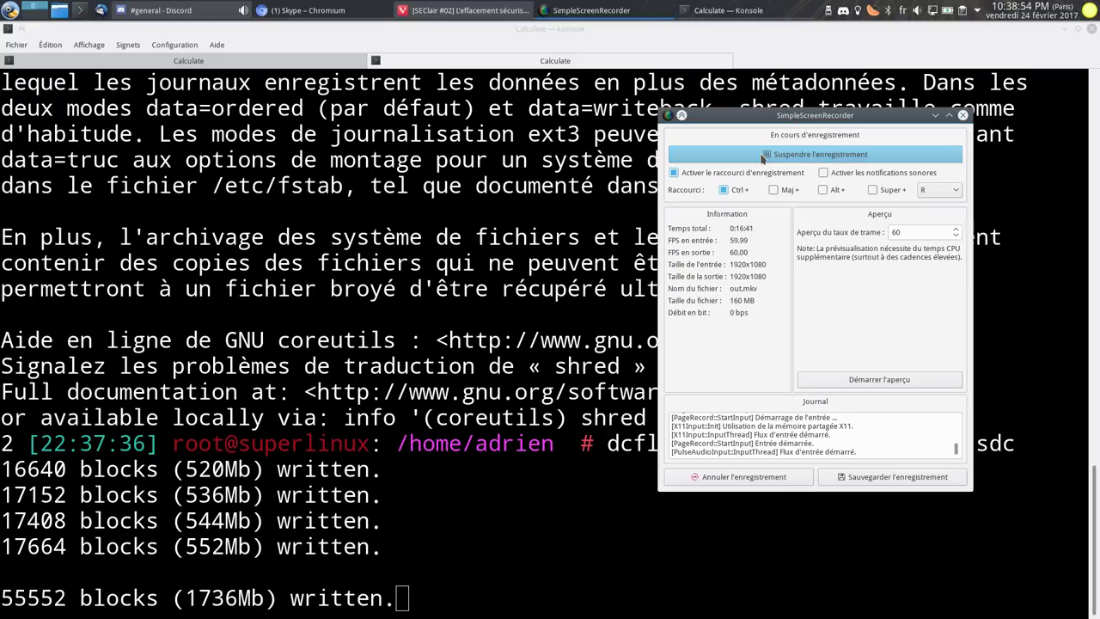
left_click(816, 154)
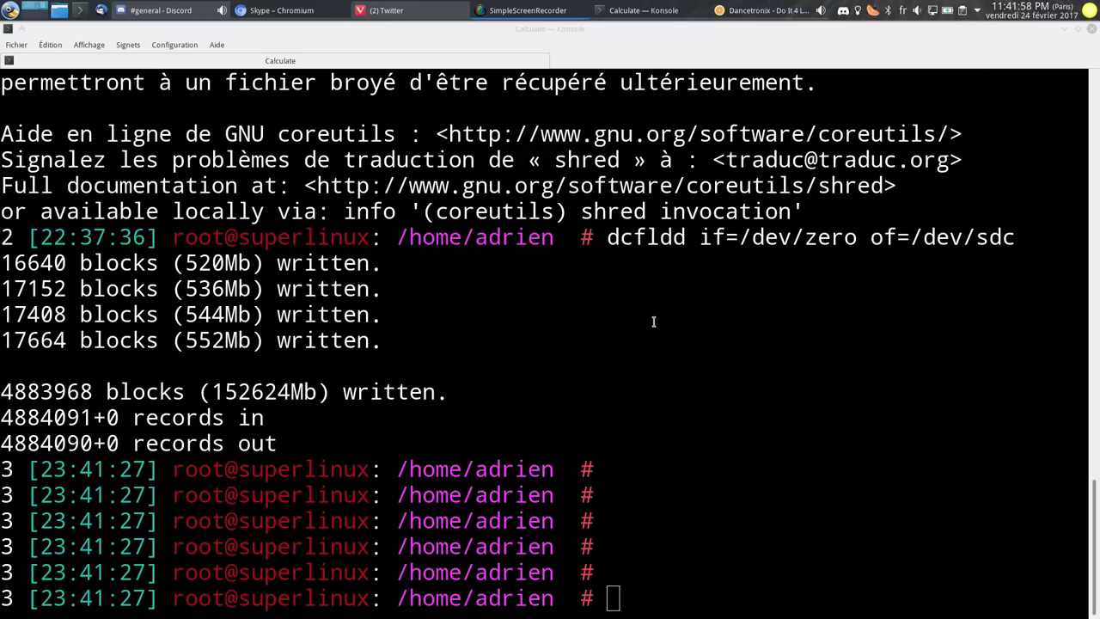
Step: Open a Dolphin window, enter the resto folder in the home directory and try to permanently delete recup_dir.1
left_click(663, 353)
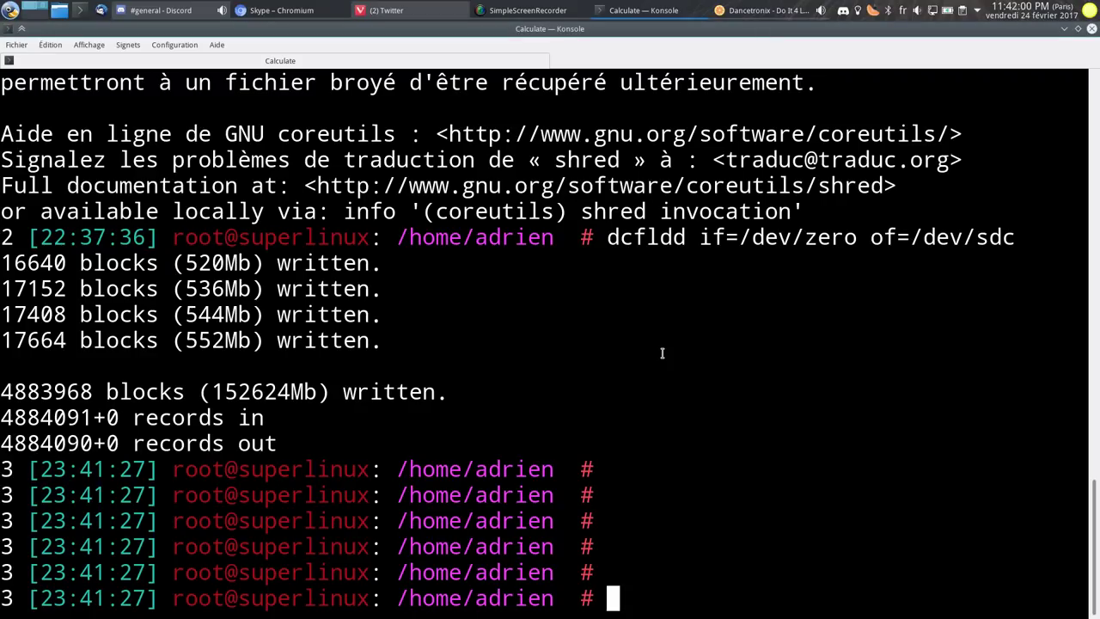
key("super+e")
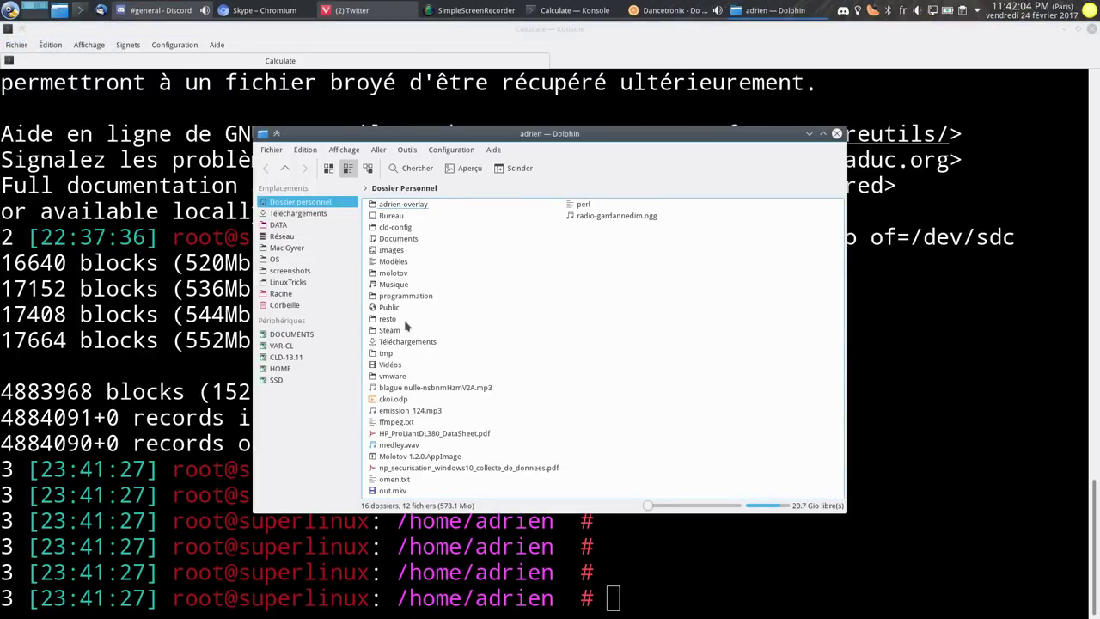
double_click(396, 321)
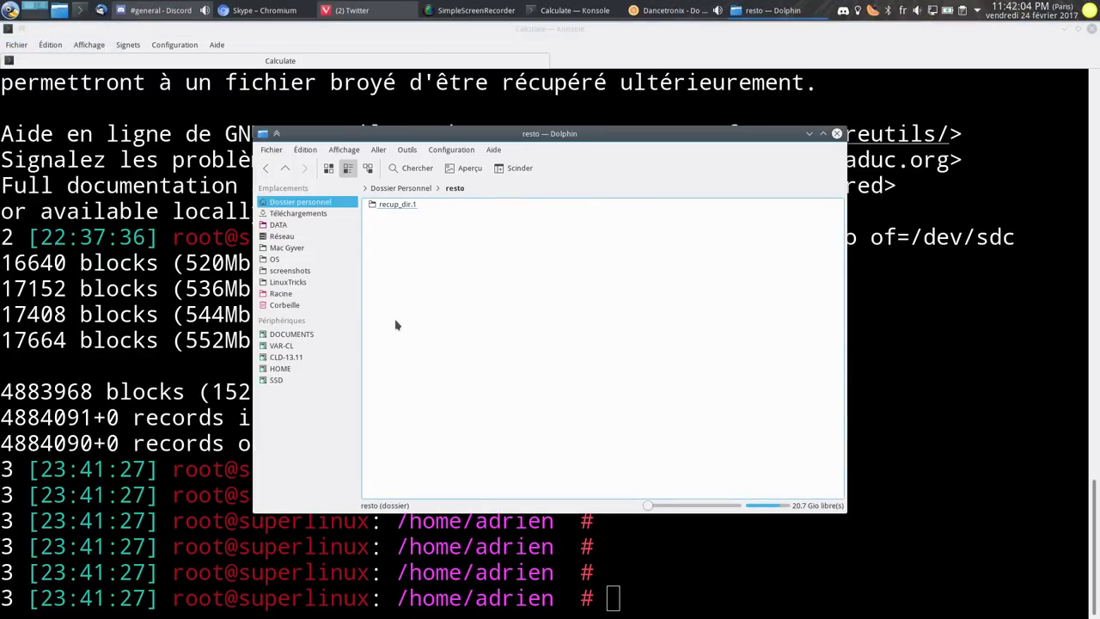
left_click_drag(385, 149, 385, 155)
key("shift+Delete")
key("Return")
left_click(631, 358)
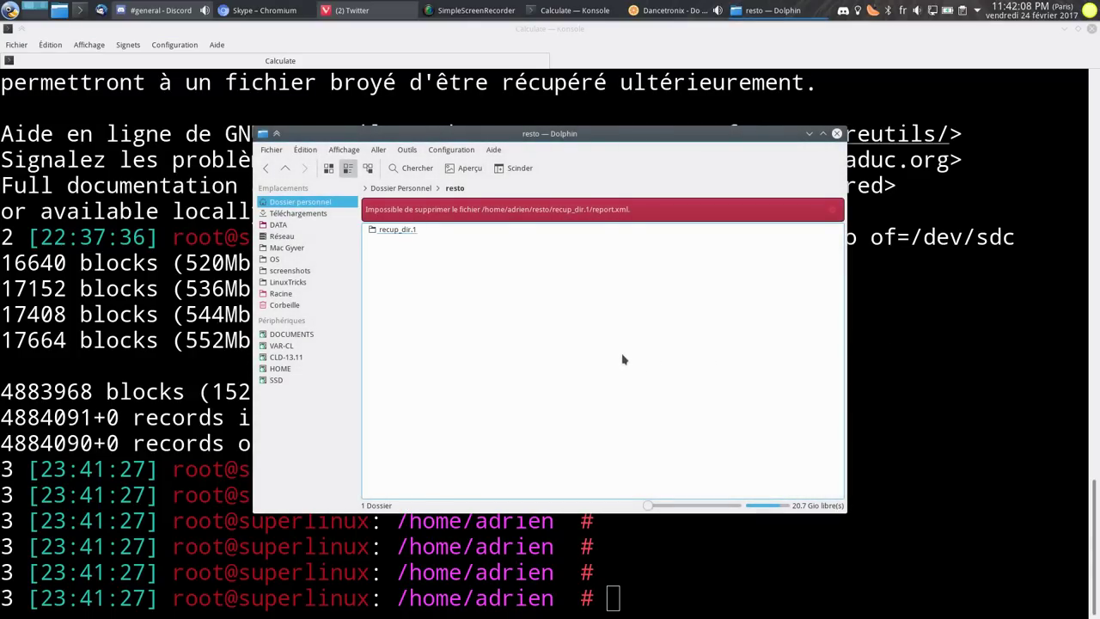
Step: Empty the resto folder with sudo rm -rf * in Dolphin's embedded terminal, entering the sudo password, and hide that terminal
key("F3")
key("F4")
type("su")
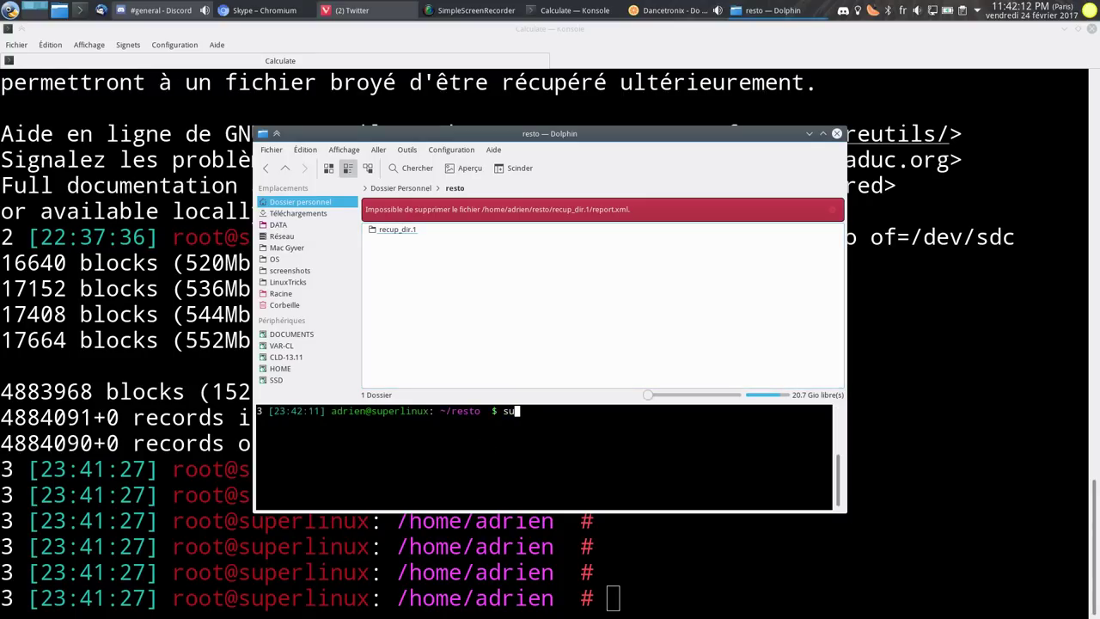
type("do rm -rf *")
key("Return")
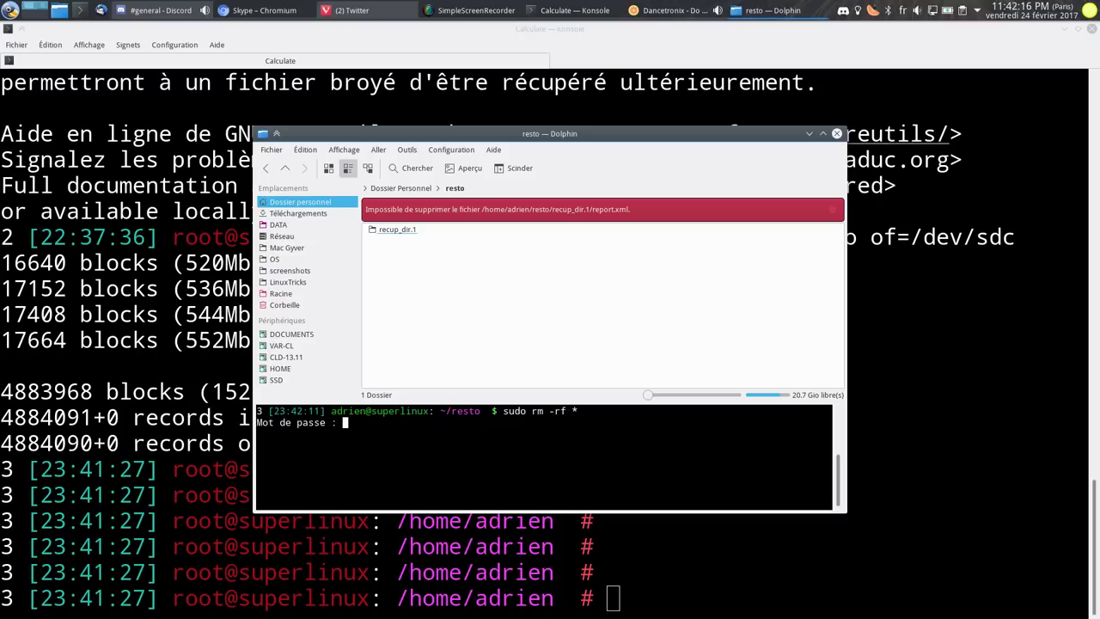
key("Return")
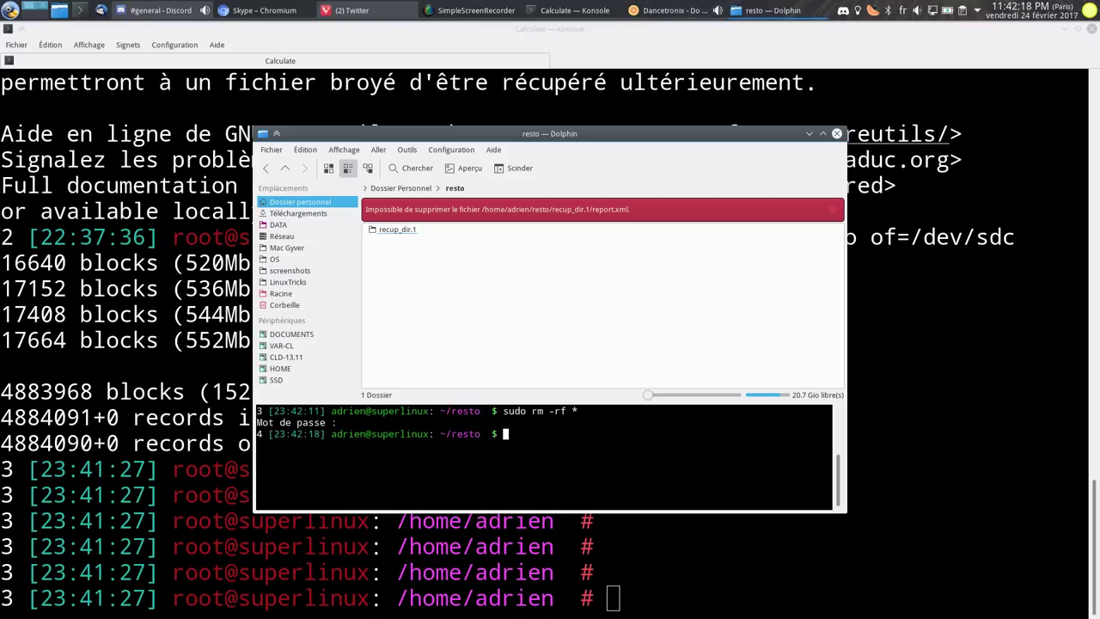
key("F4")
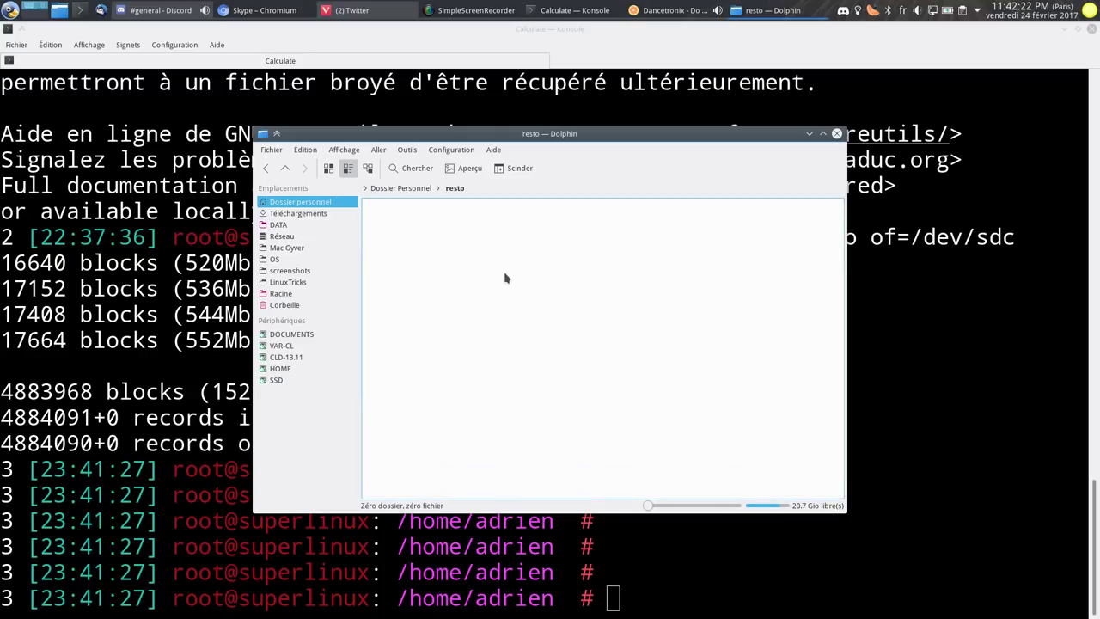
Step: Switch to the Konsole terminal, launch photorec and reduce the text size until PhotoRec has the 24 lines it needs
left_click(186, 299)
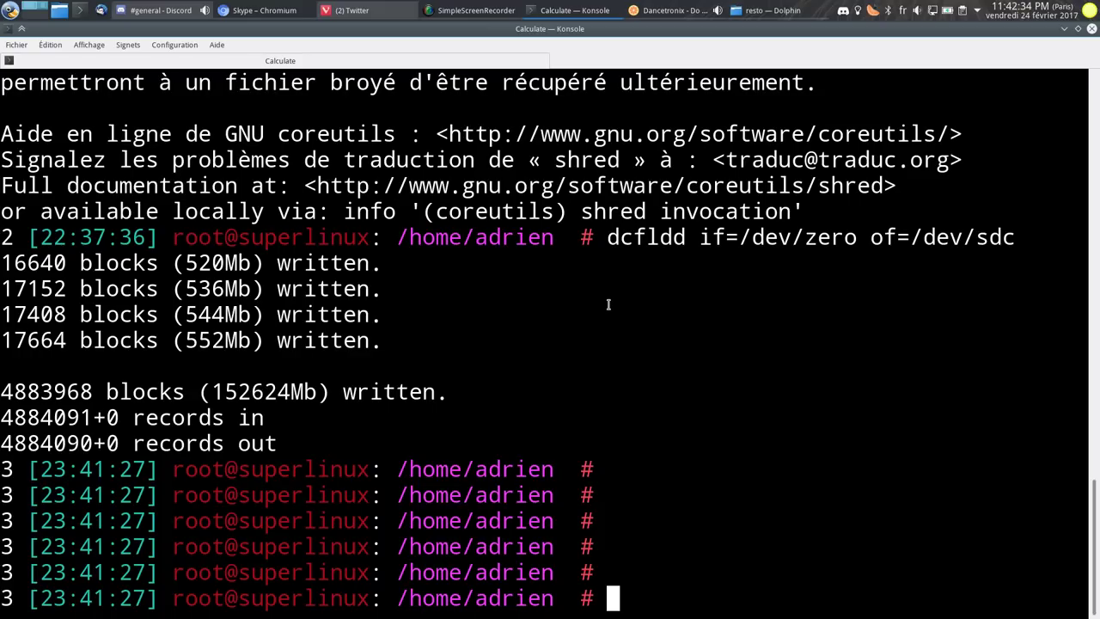
type("photorec")
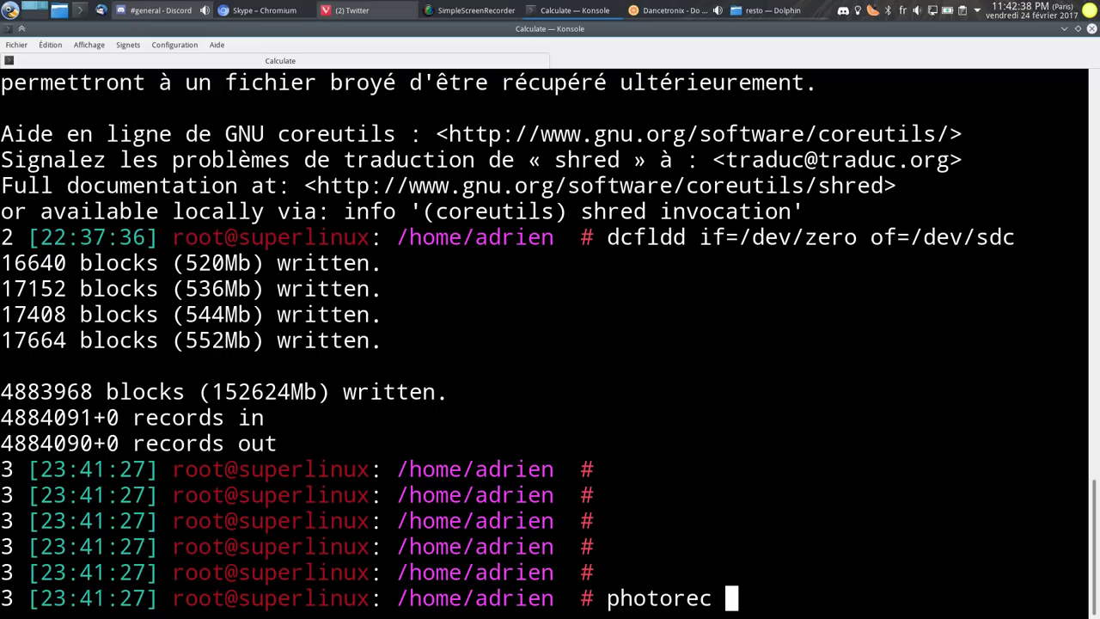
key("Return")
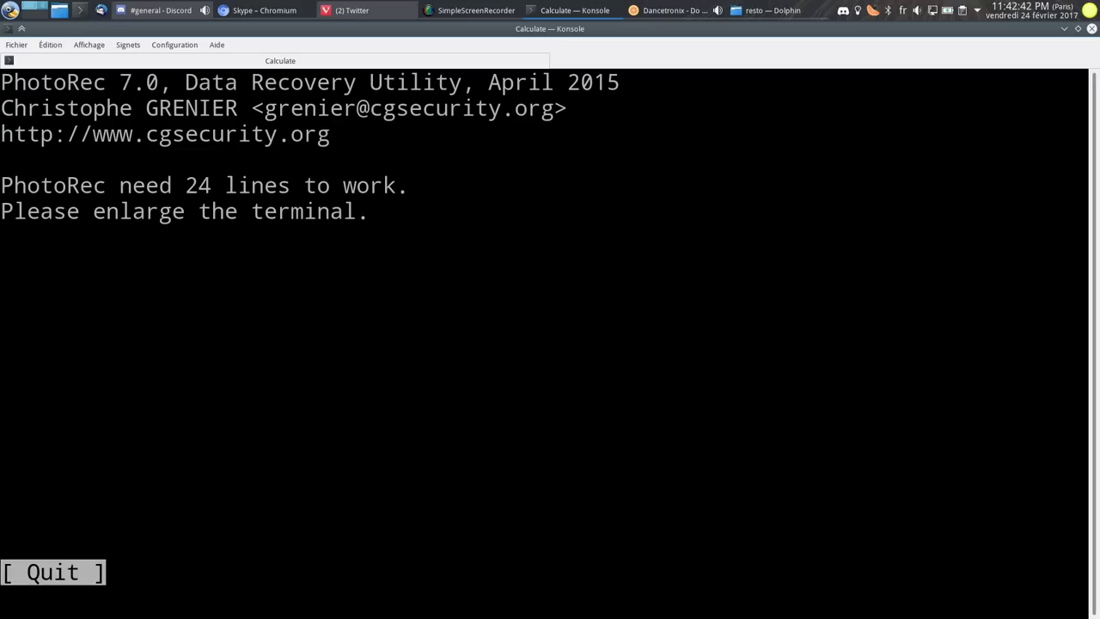
key("ctrl+minus")
key("ctrl+minus")
key("ctrl+minus")
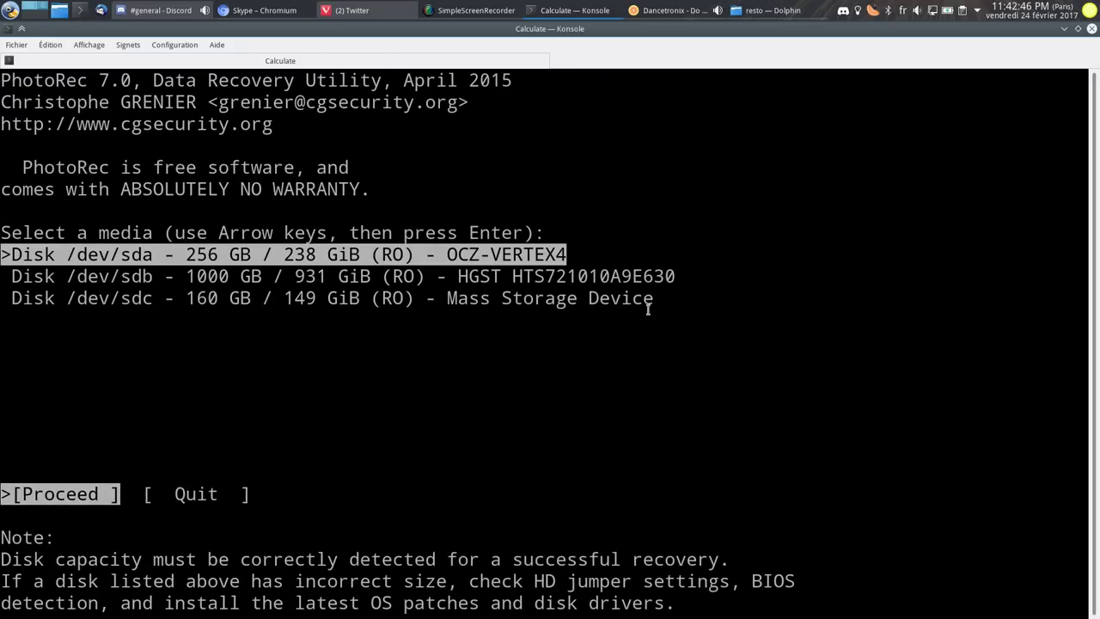
Step: Choose the 160 GB disk /dev/sdc as the media to scan and proceed to its partition list
key("Down")
key("Down")
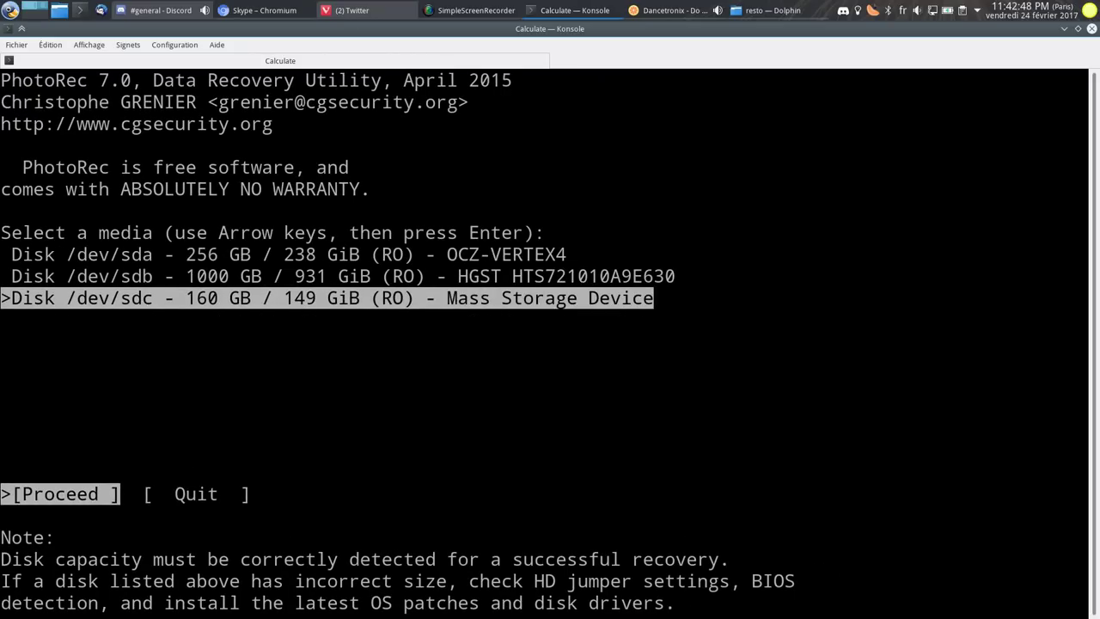
key("Return")
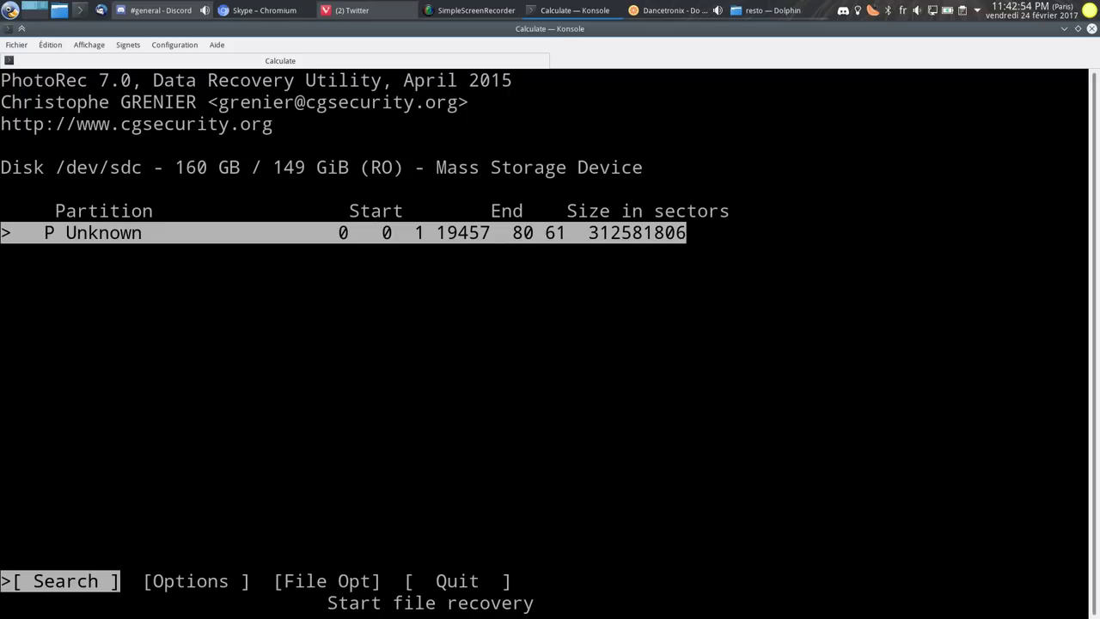
Step: Enable Expert mode in PhotoRec's options and return to the partition screen
key("Right")
key("Return")
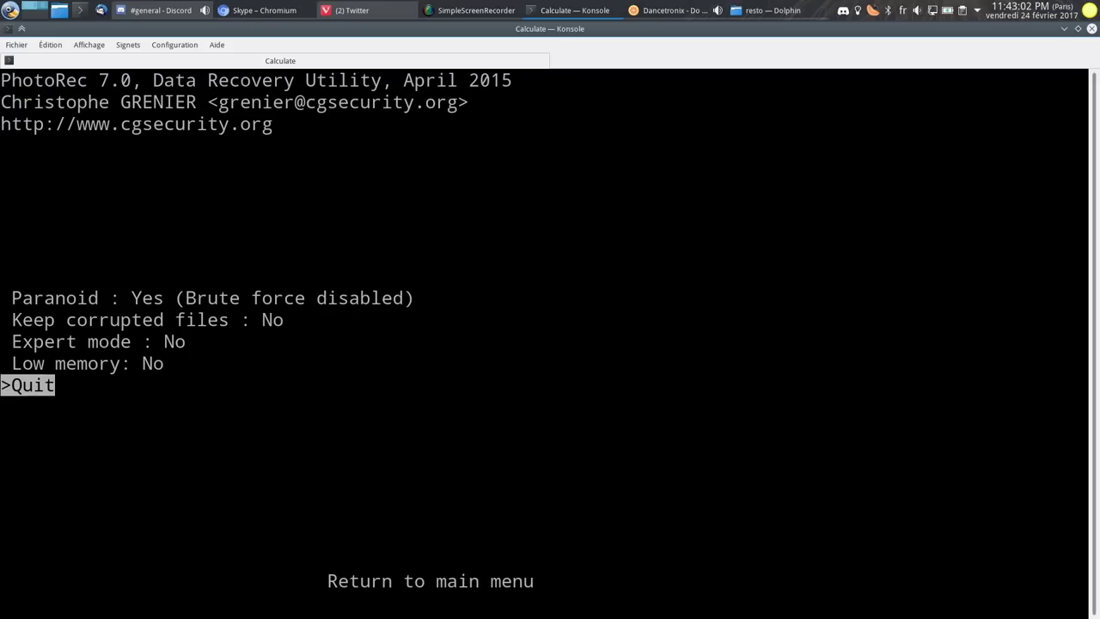
key("Up")
key("Up")
key("Return")
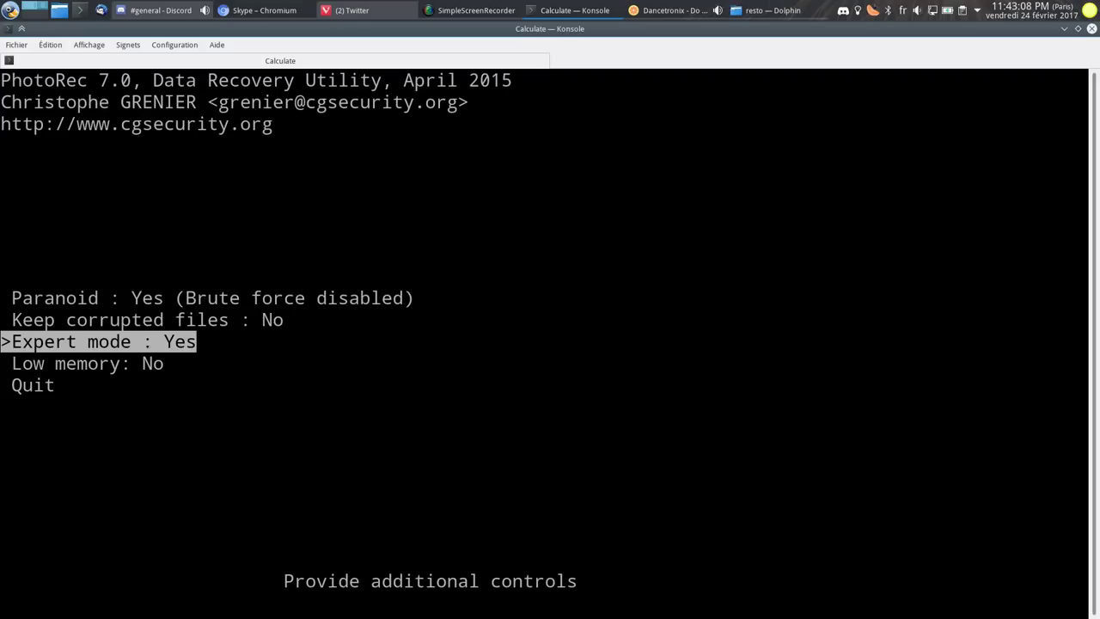
key("Down")
key("Down")
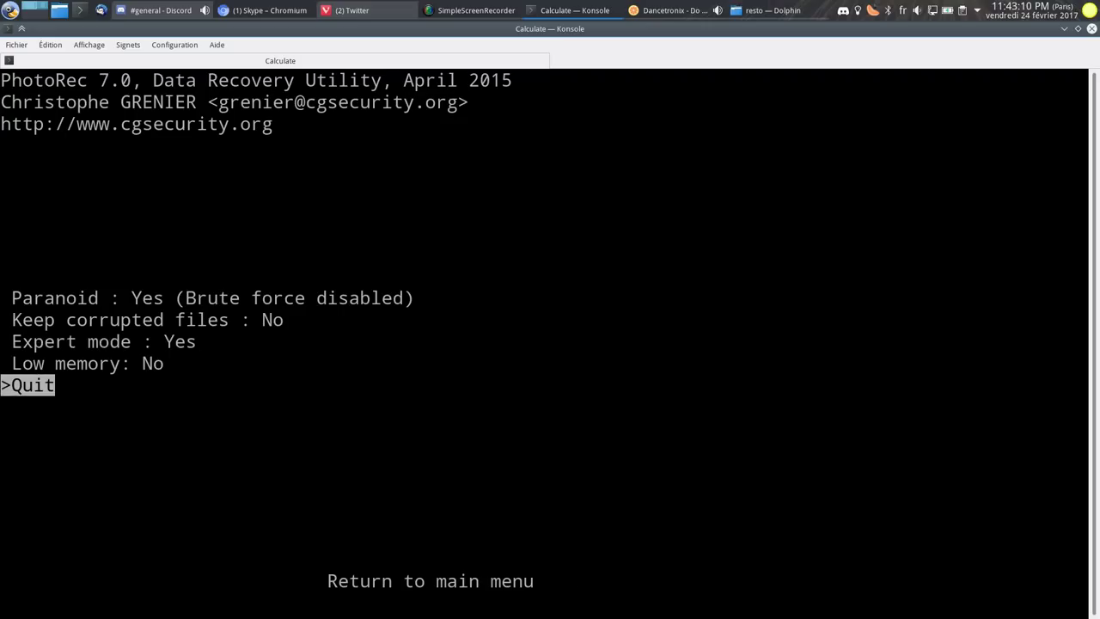
key("Return")
Step: Open PhotoRec's file type options and look through the list of file families it tries to locate
key("Right")
key("Return")
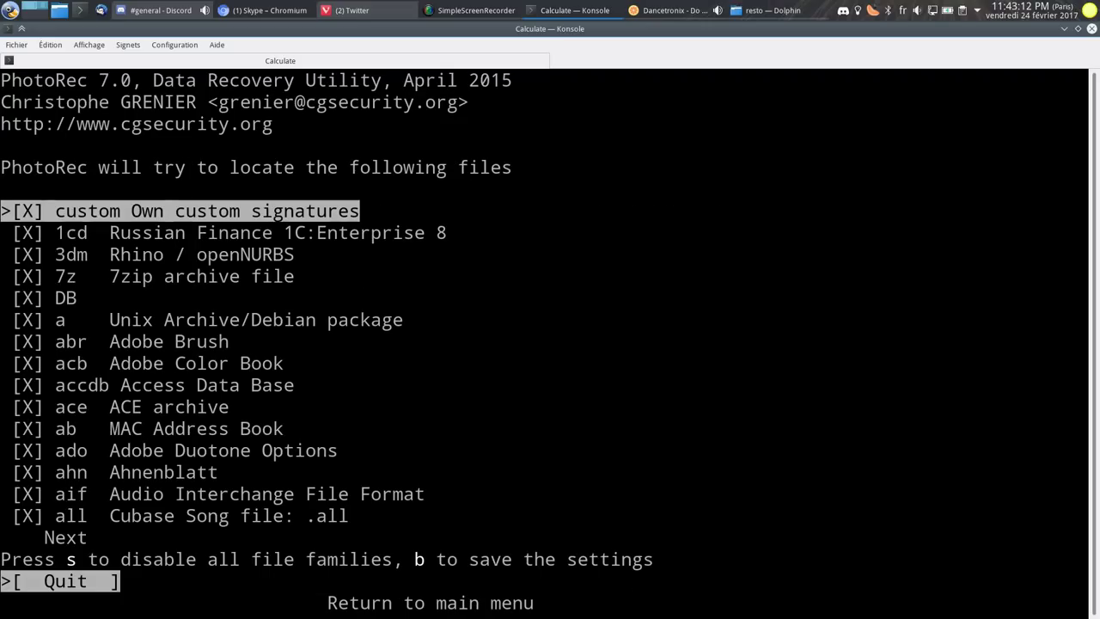
key("Down")
key("Down")
key("Down")
key("Down")
key("Down")
key("Down")
key("Down")
key("Down")
key("Down")
key("Down")
key("Down")
key("Down")
key("Down")
key("Down")
key("Down")
key("Down")
key("Down")
key("Down")
key("Down")
key("Down")
key("Down")
key("Up")
key("Up")
key("Up")
key("Up")
key("Up")
key("Up")
key("Up")
key("Up")
key("Up")
key("Up")
key("Up")
key("Up")
key("Up")
key("Up")
key("Up")
key("Up")
key("Up")
key("Up")
key("Up")
key("Up")
Step: Disable the custom, 1cd and 3dm file types, re-enable all three and return to the partition screen
key("space")
key("Down")
key("space")
key("Down")
key("space")
key("Down")
key("space")
key("space")
key("Up")
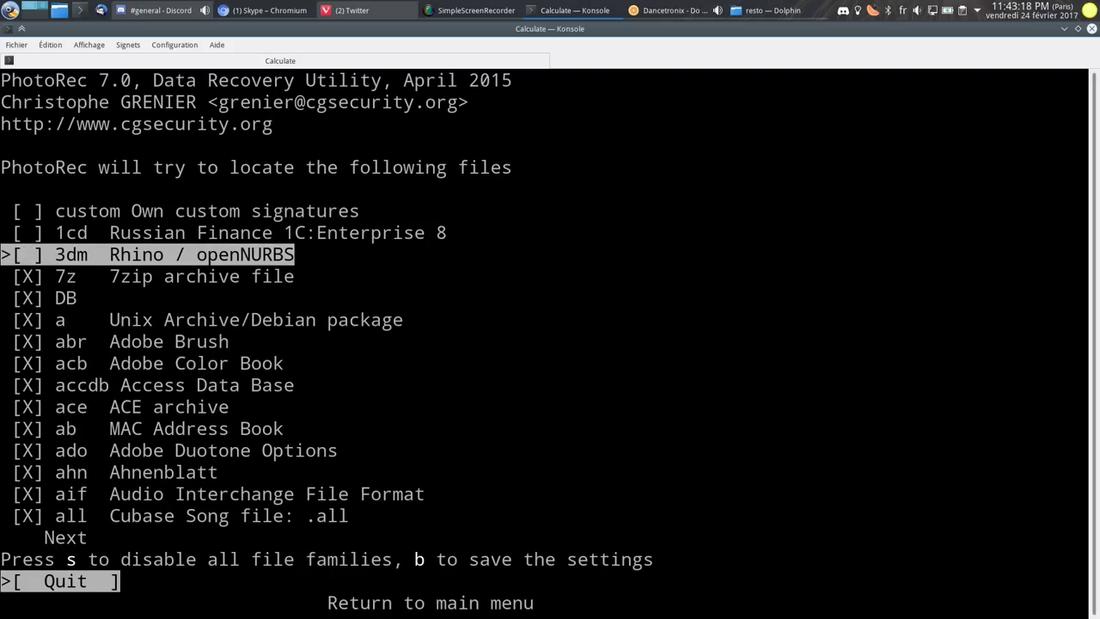
key("space")
key("Up")
key("space")
key("Up")
key("space")
key("Return")
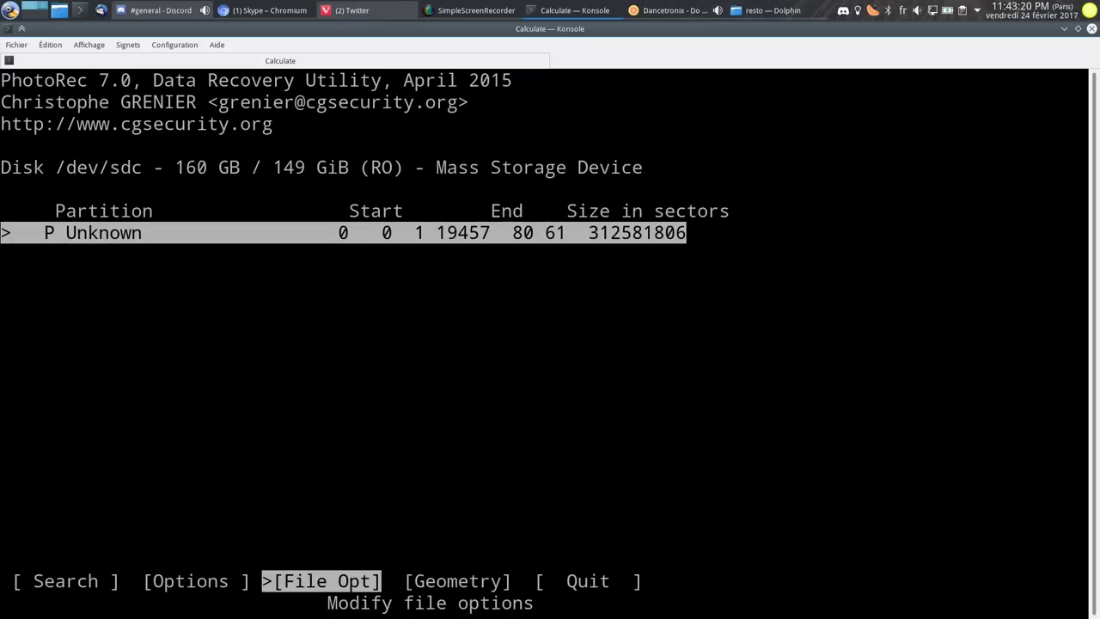
Step: Review the disk geometry settings and the recovery options, closing each screen without changes
key("Right")
key("Return")
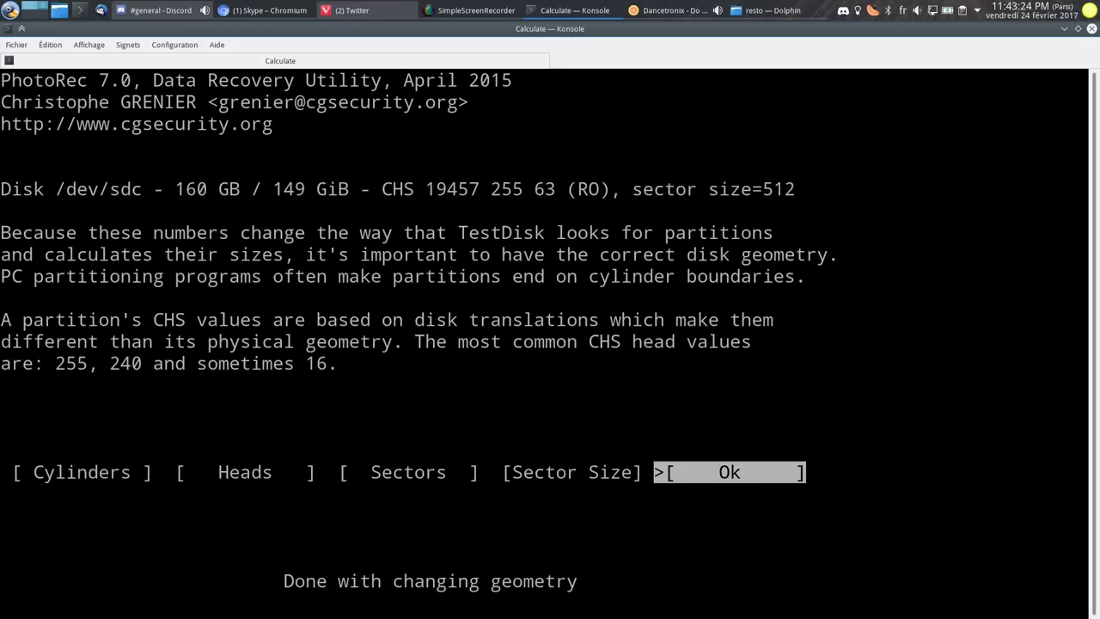
key("Return")
key("Left")
key("Return")
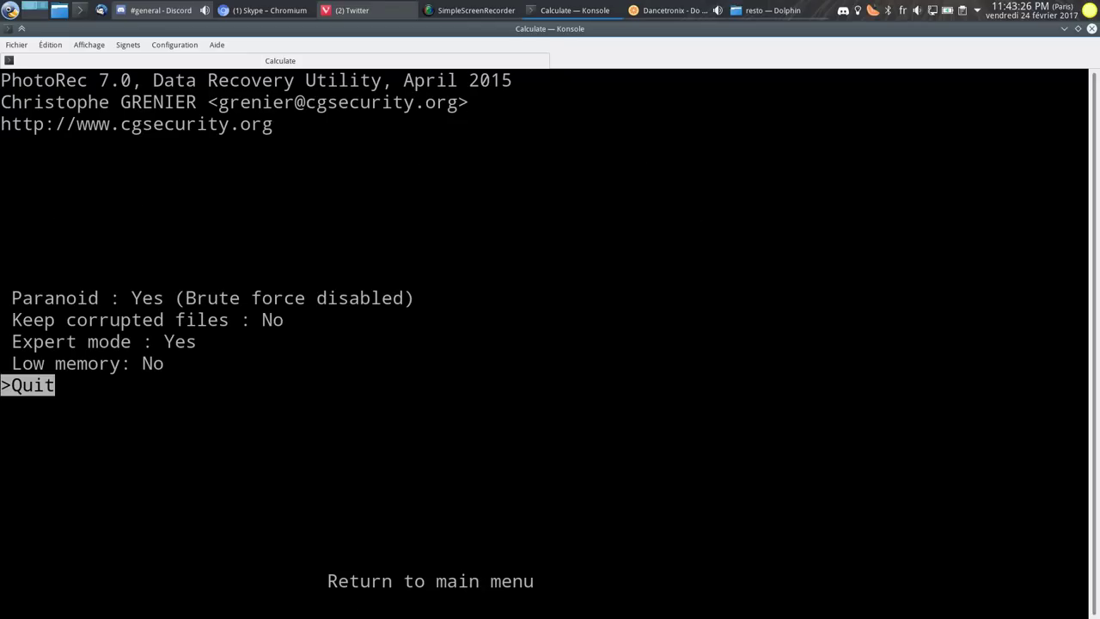
key("Return")
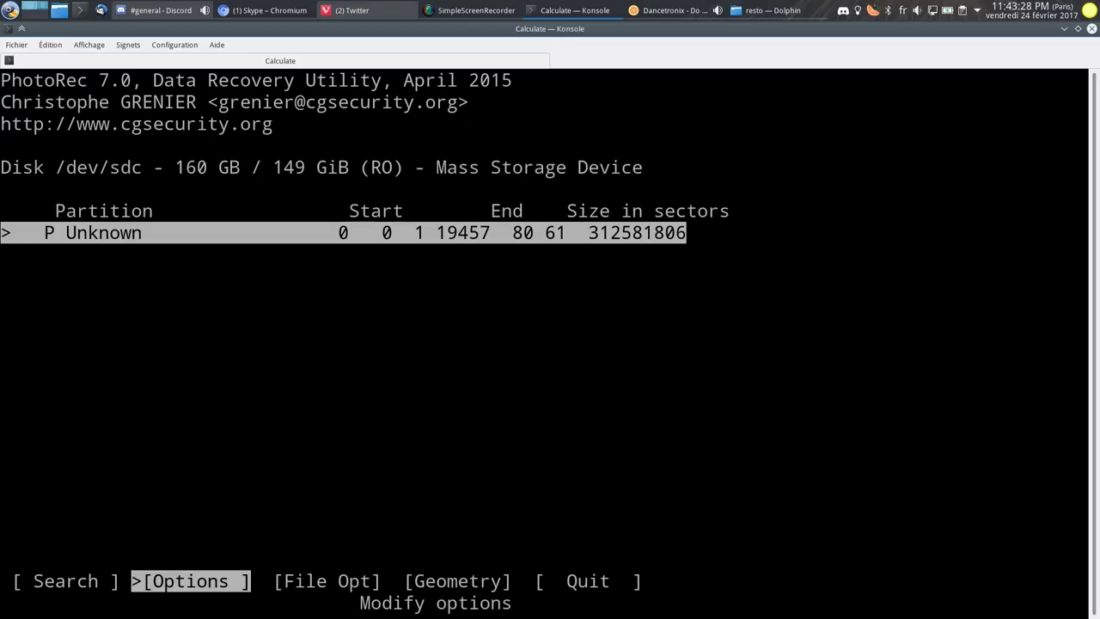
Step: Start the file search on the Unknown partition and choose ext2/ext3 as its filesystem type
key("Left")
key("Return")
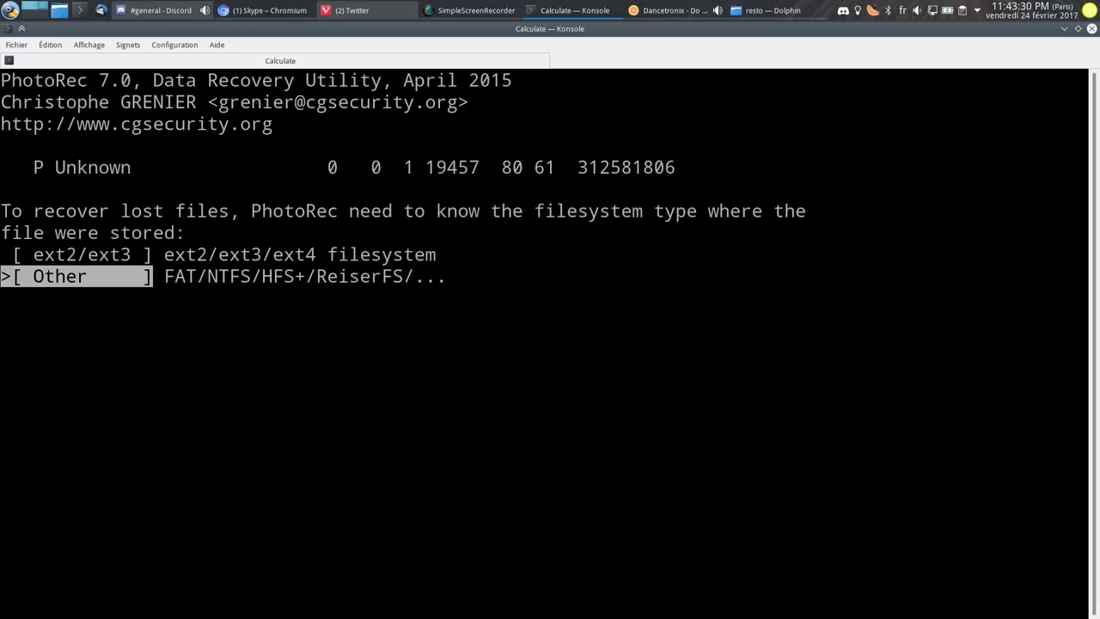
key("Up")
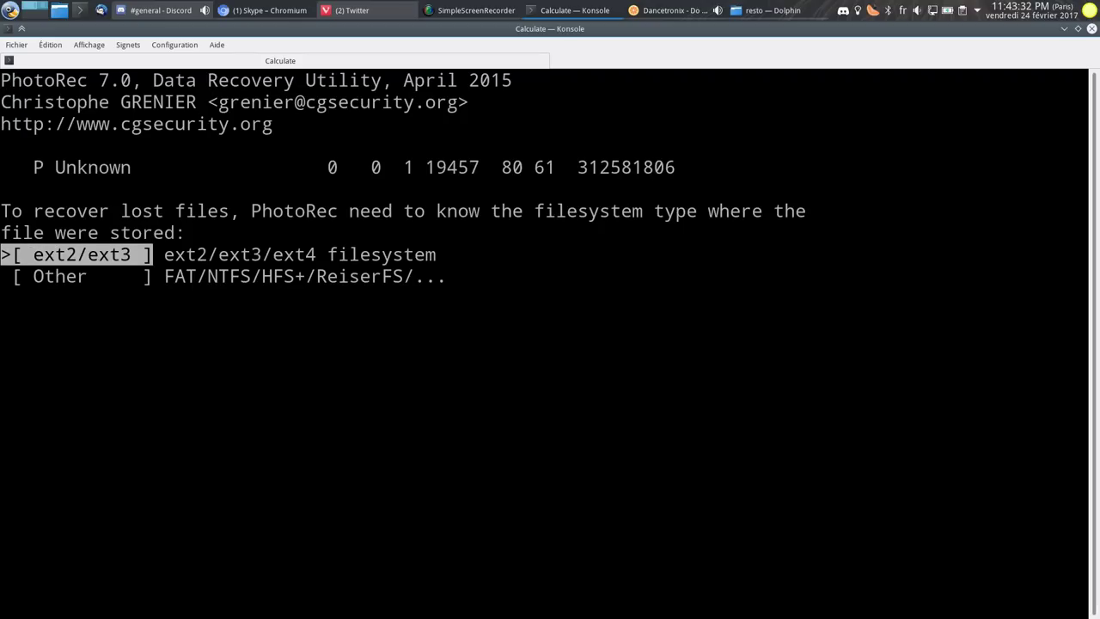
key("Return")
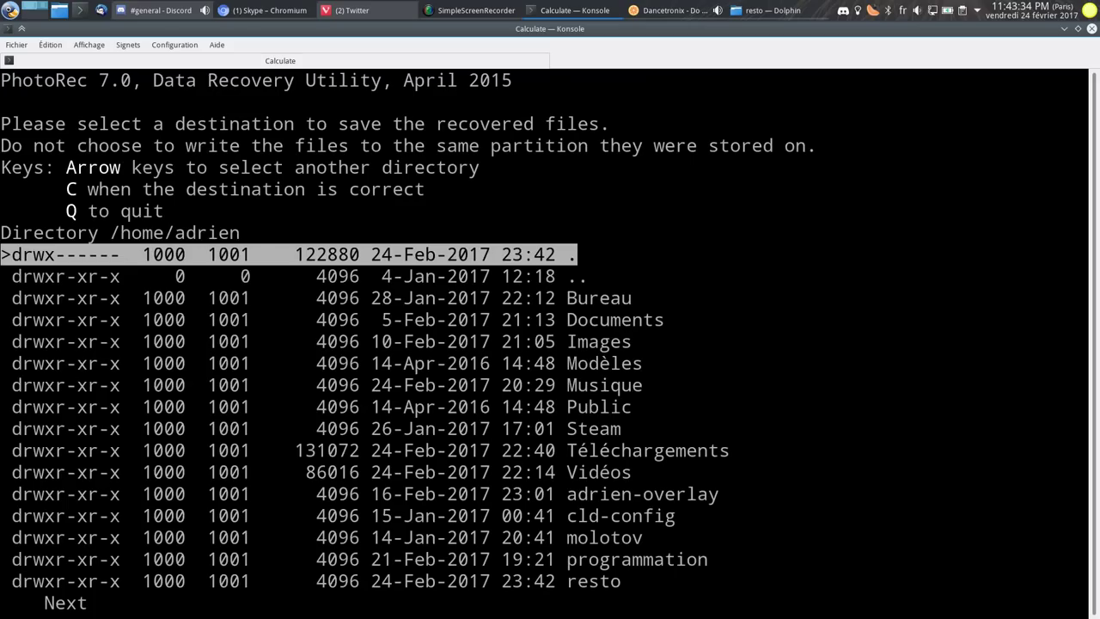
Step: Set the resto folder in the home directory as the recovery destination and decline the FAT unformat attempt
key("Down")
key("Down")
key("Down")
key("Down")
key("Down")
key("Down")
key("Down")
key("Down")
key("Down")
key("Down")
key("Down")
key("Down")
key("Down")
key("Down")
key("Down")
key("Down")
key("Down")
key("Down")
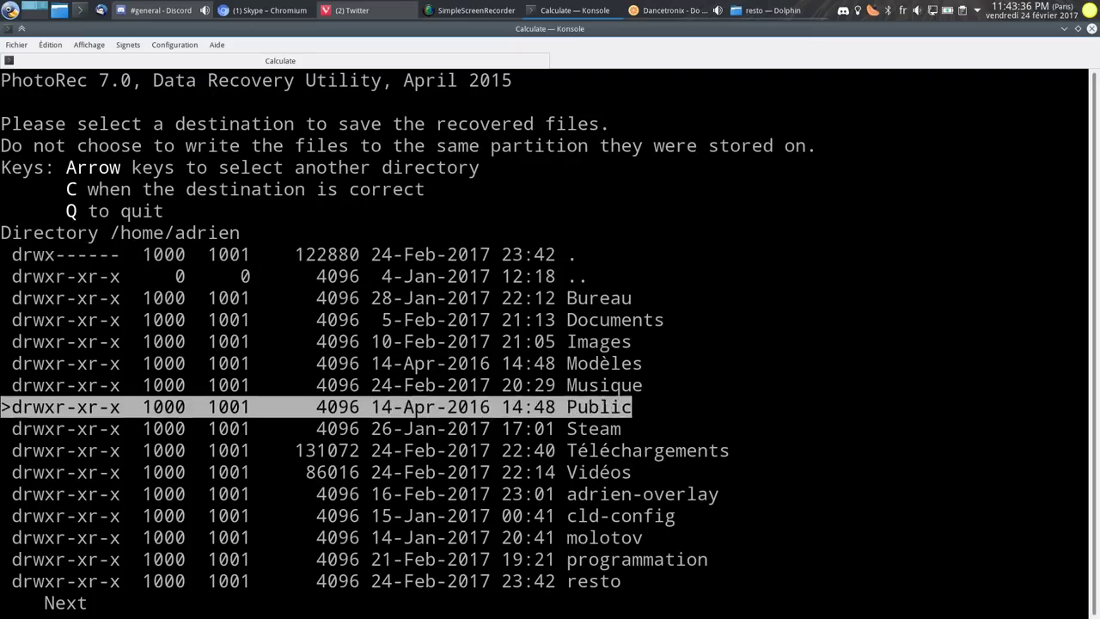
key("Up")
key("Up")
key("Up")
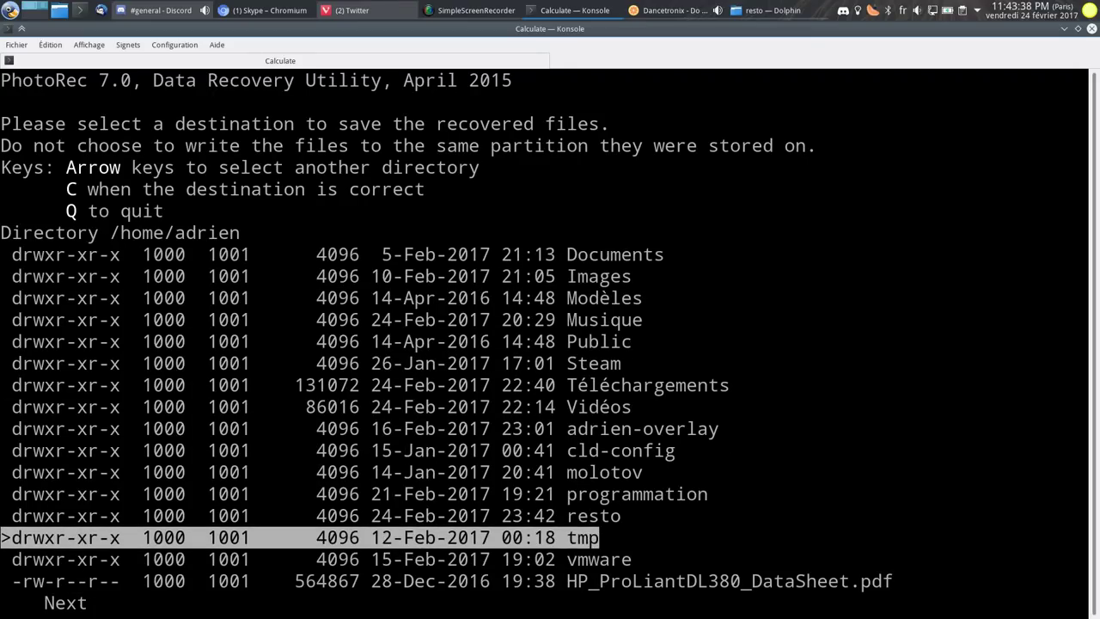
key("Right")
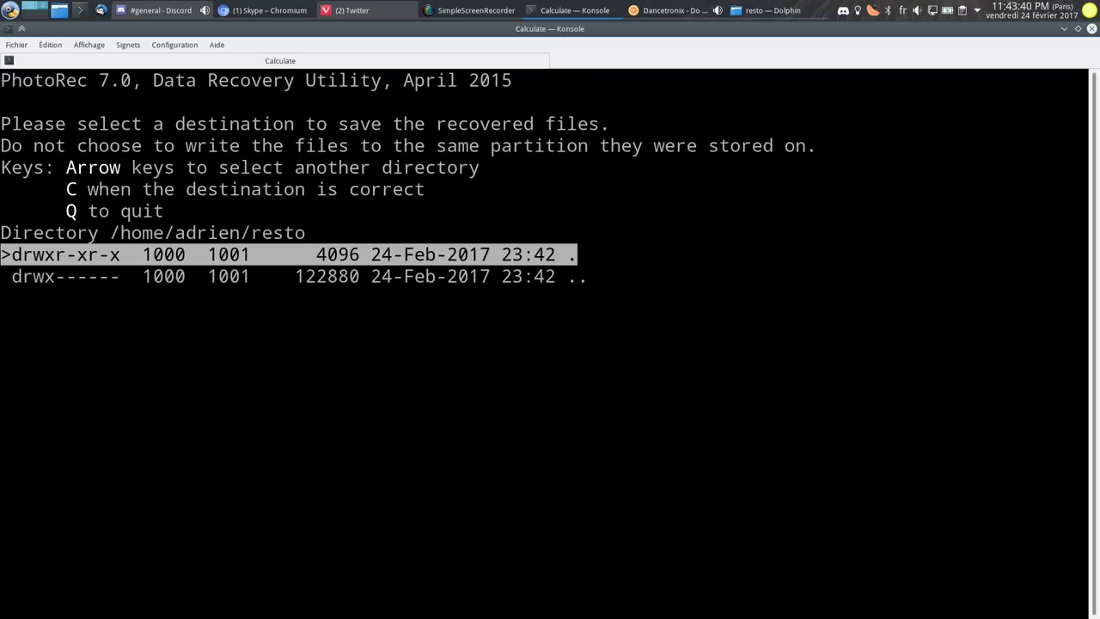
key("c")
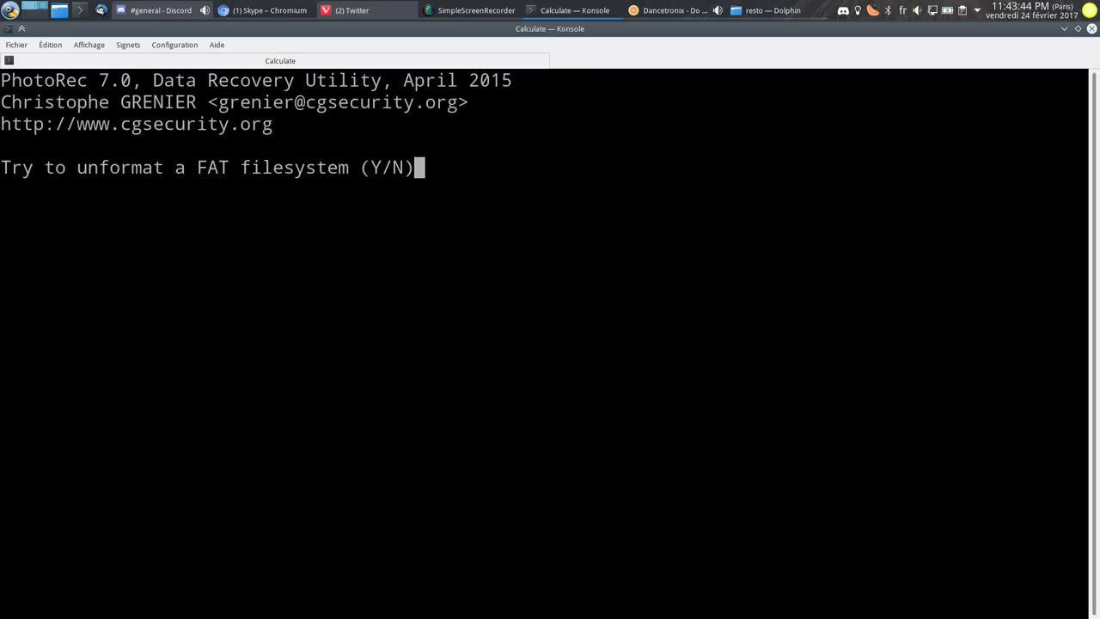
key("n")
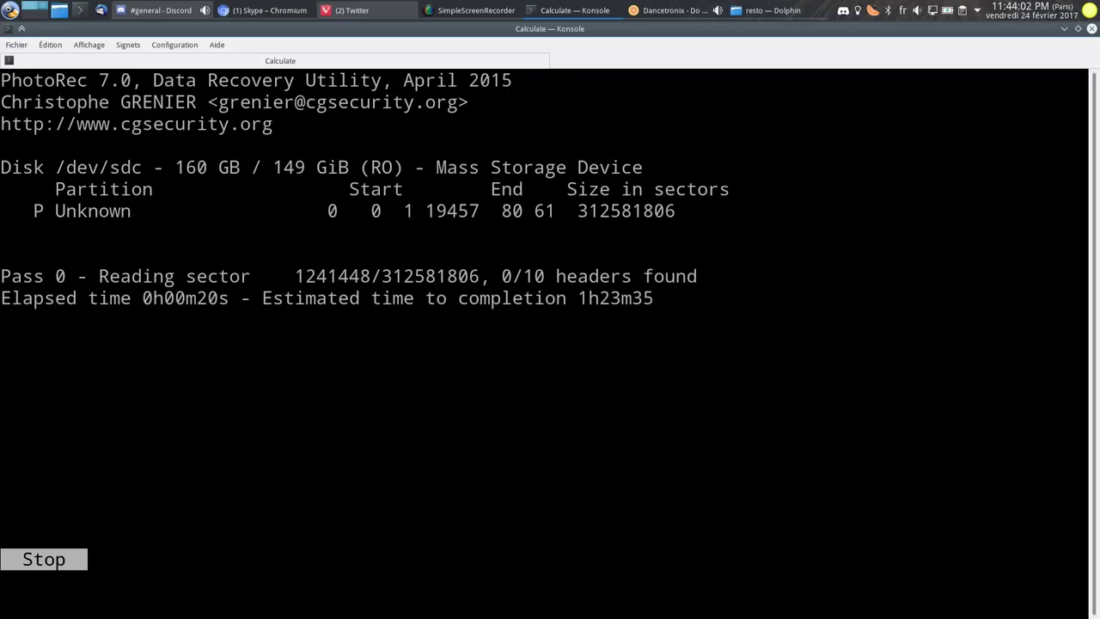
Step: Bring up SimpleScreenRecorder during the scan, move its window clear of PhotoRec's text, and return to the terminal
left_click(476, 10)
left_click_drag(790, 109, 885, 112)
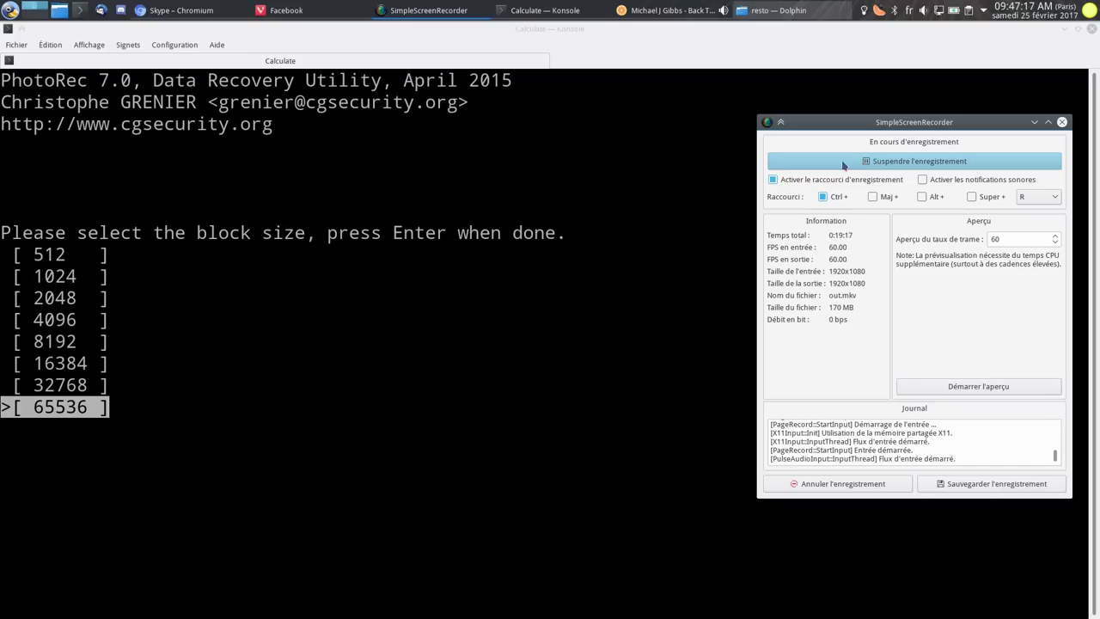
left_click(610, 269)
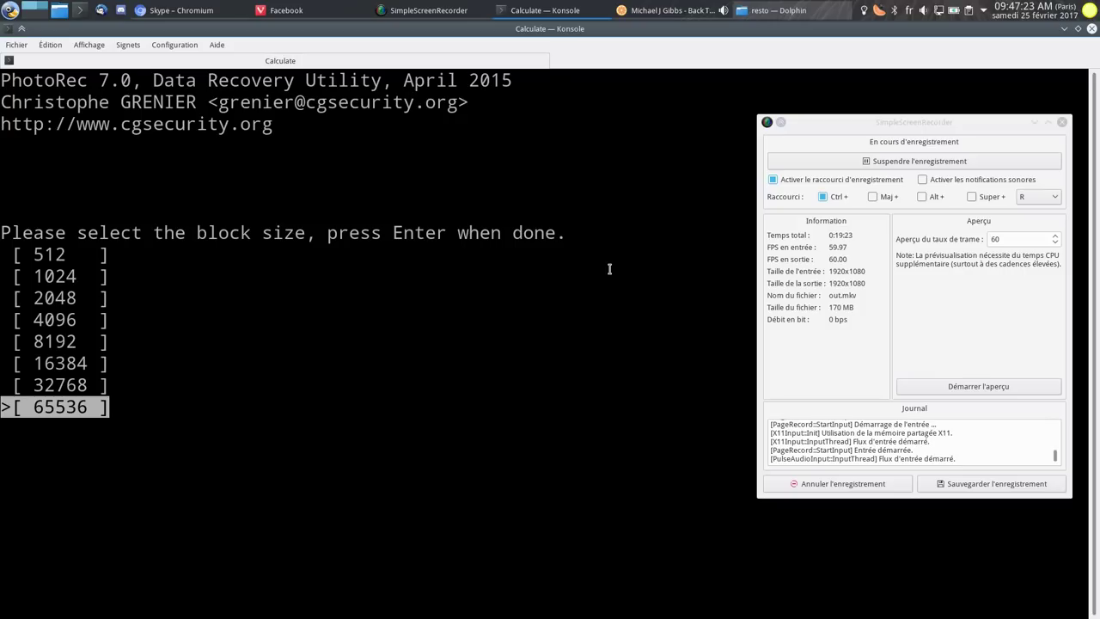
Step: Set PhotoRec's block size to 4096 and confirm it
key("Up")
key("Down")
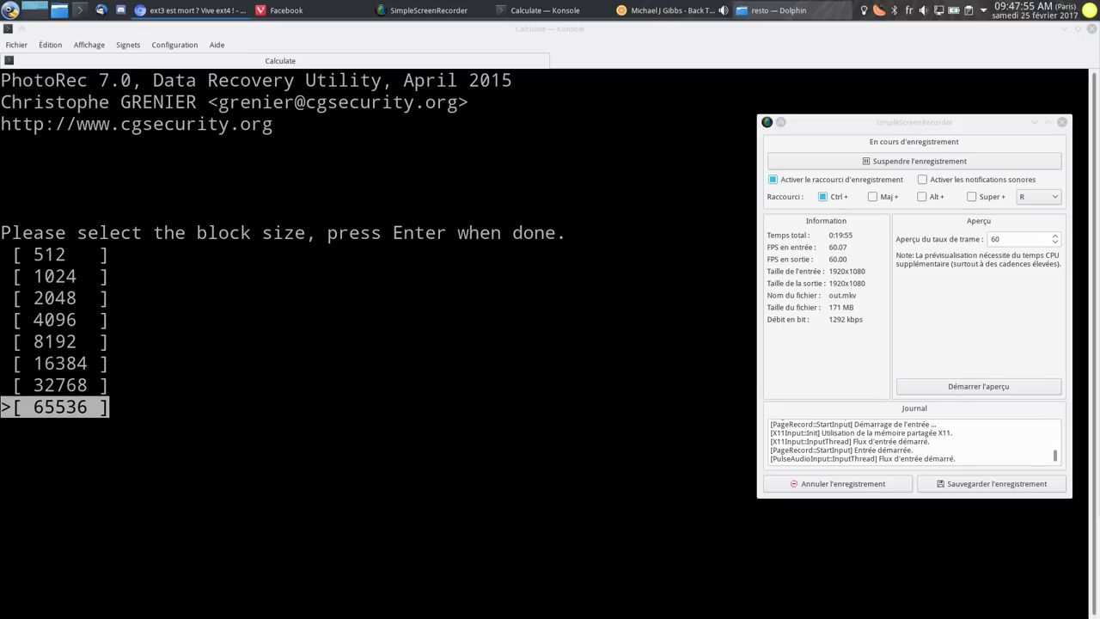
left_click(292, 284)
key("Up")
key("Up")
key("Up")
key("Up")
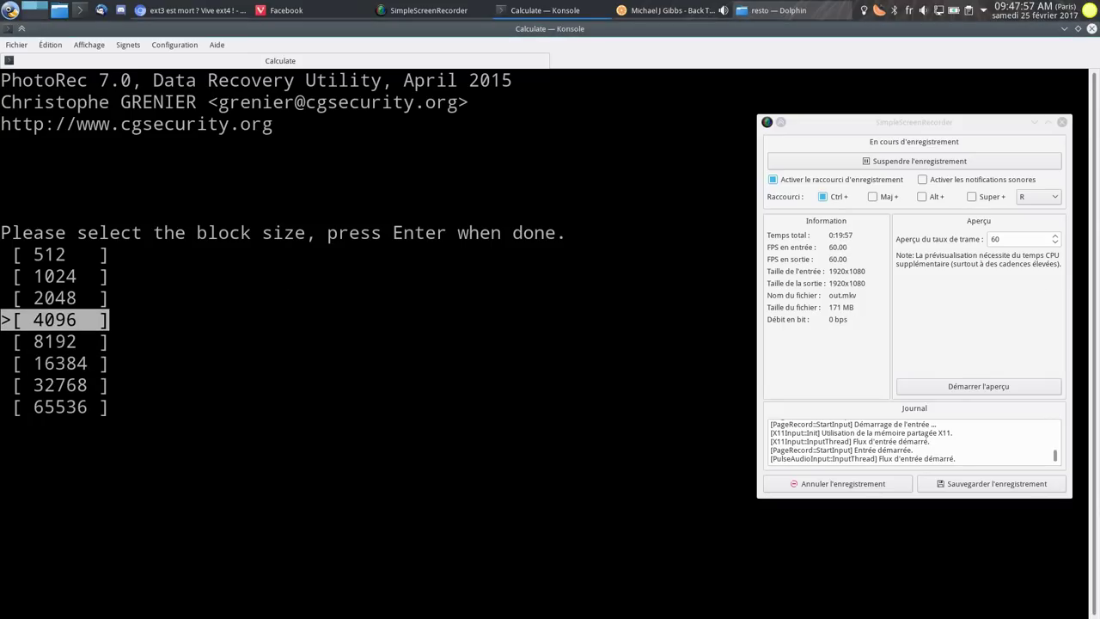
key("Return")
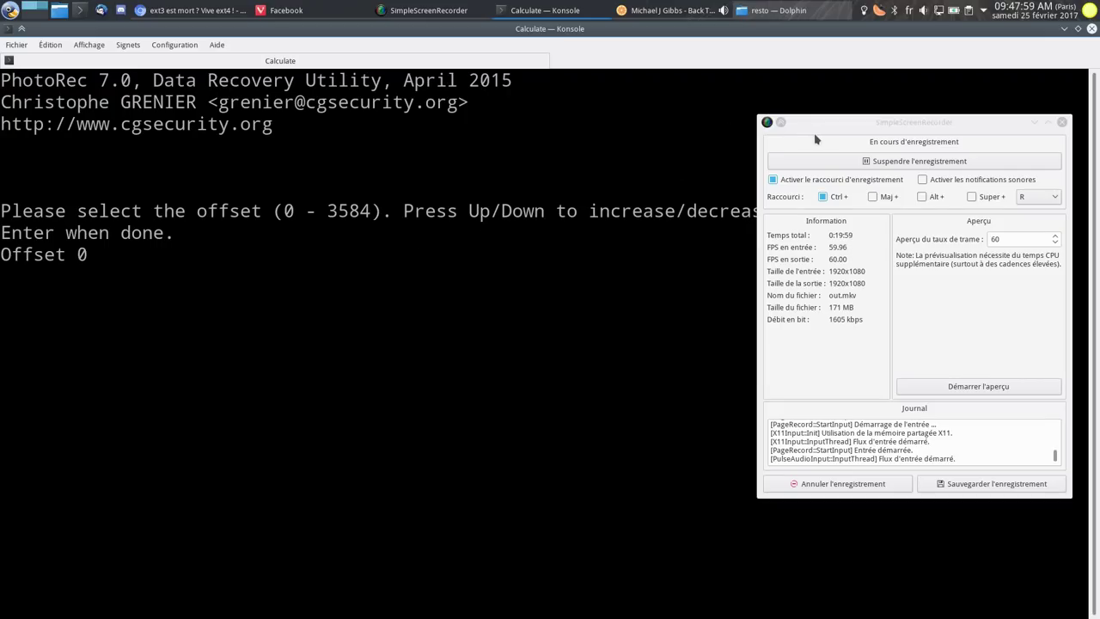
Step: Move the SimpleScreenRecorder window off the offset instructions and accept offset 0 in PhotoRec
left_click_drag(823, 123, 801, 231)
left_click(352, 336)
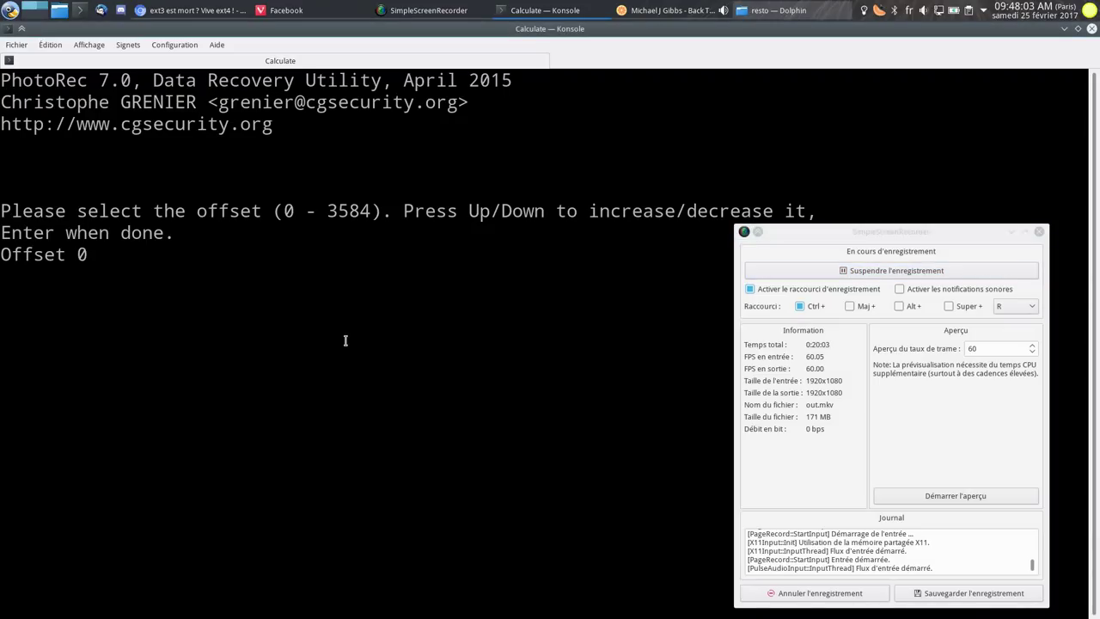
key("Return")
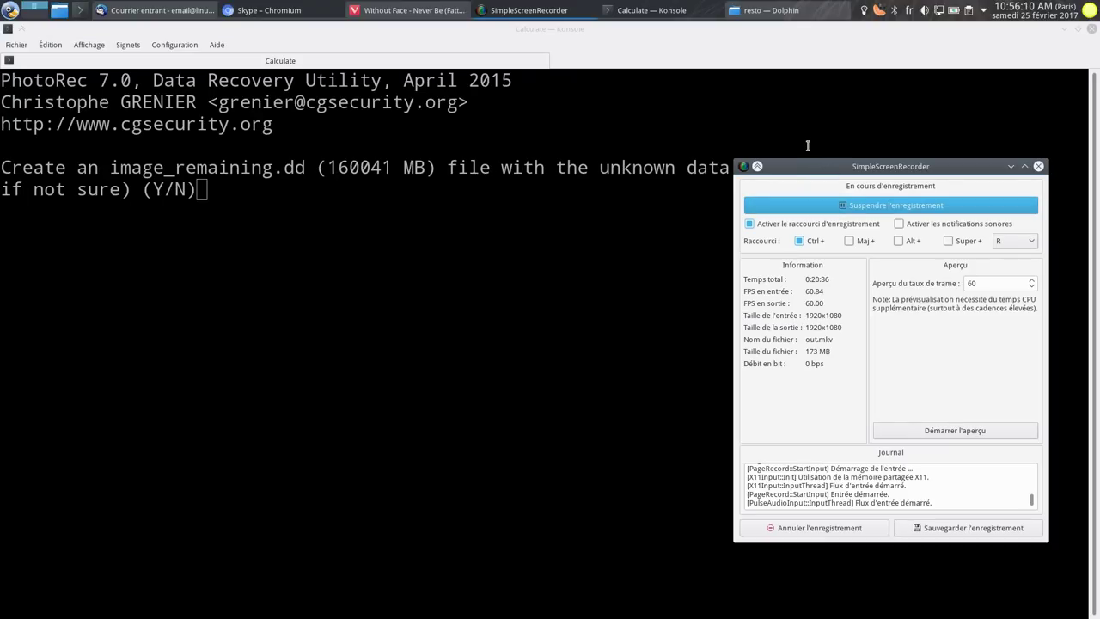
Step: Move the recorder window clear of PhotoRec's question and decline creating the image_remaining.dd file
left_click_drag(792, 166, 822, 202)
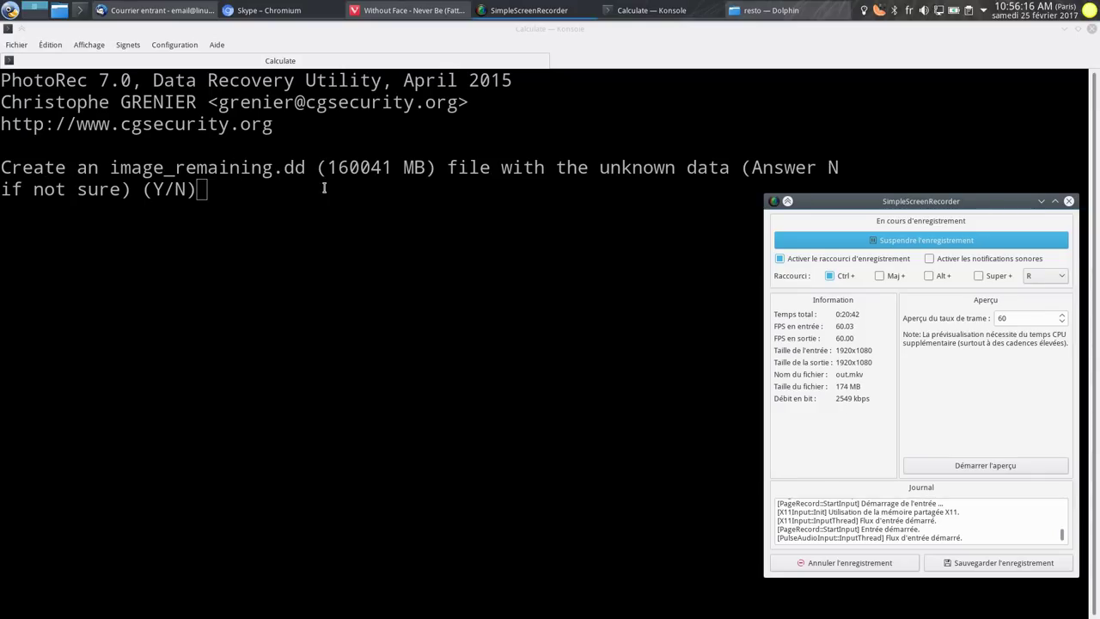
left_click(277, 205)
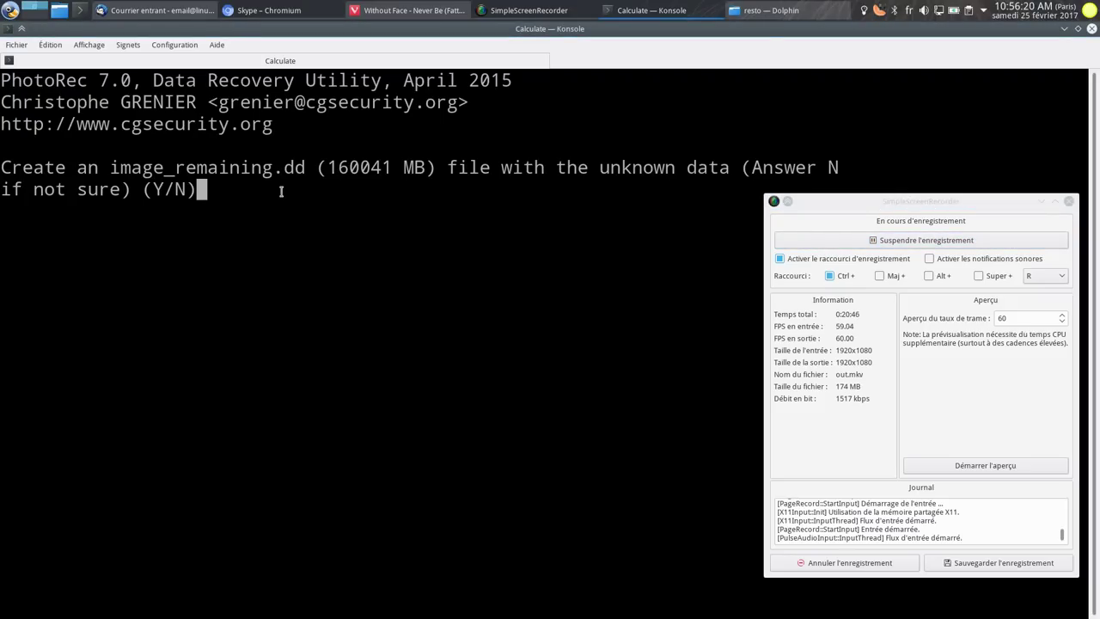
key("n")
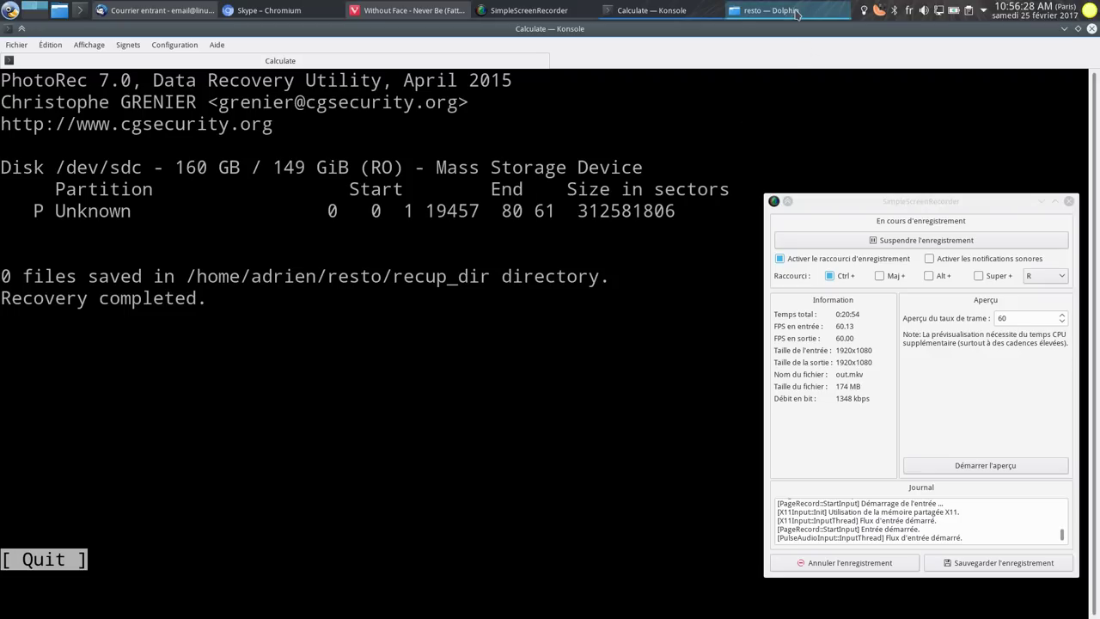
Step: Switch to Dolphin and open the recup_dir.1 folder inside resto to check its contents
left_click(764, 10)
left_click(415, 204)
left_click(404, 205)
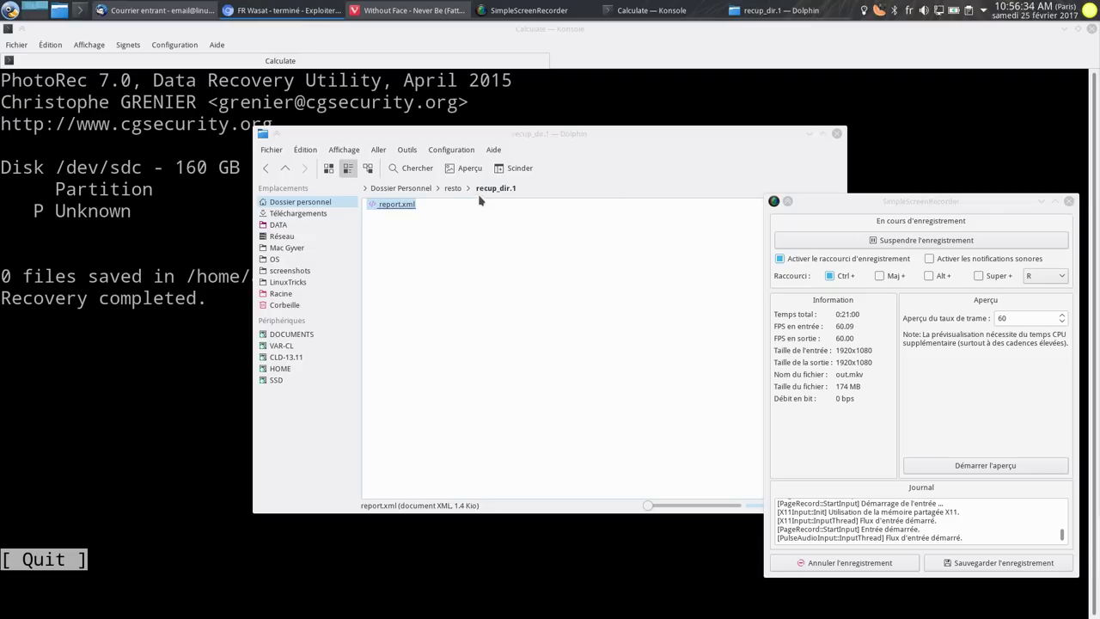
right_click(415, 205)
mouse_move(550, 279)
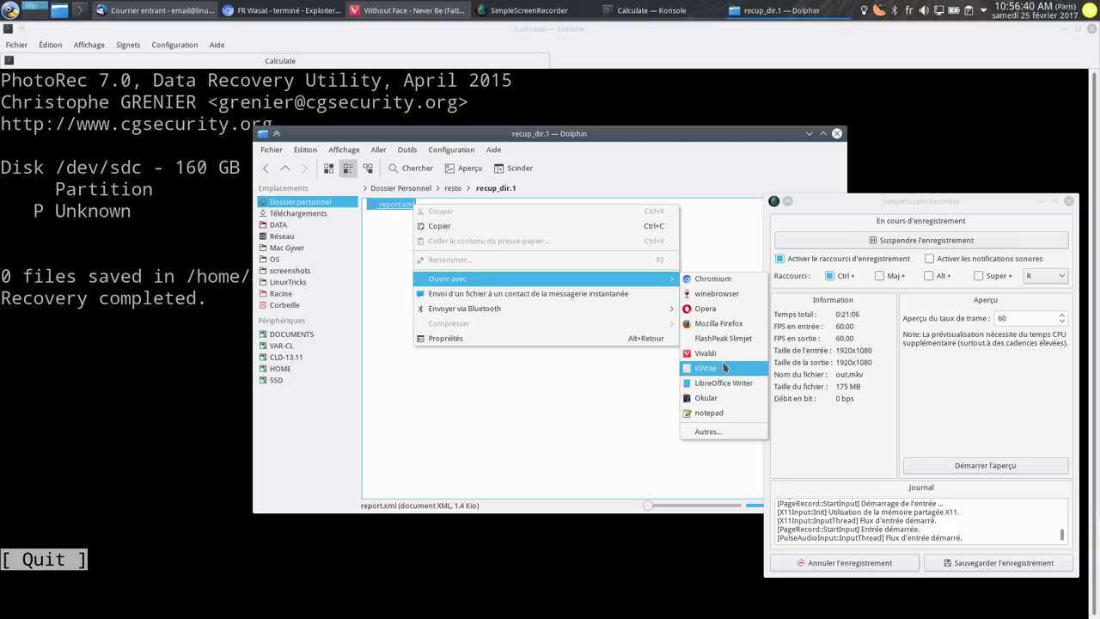
left_click(722, 294)
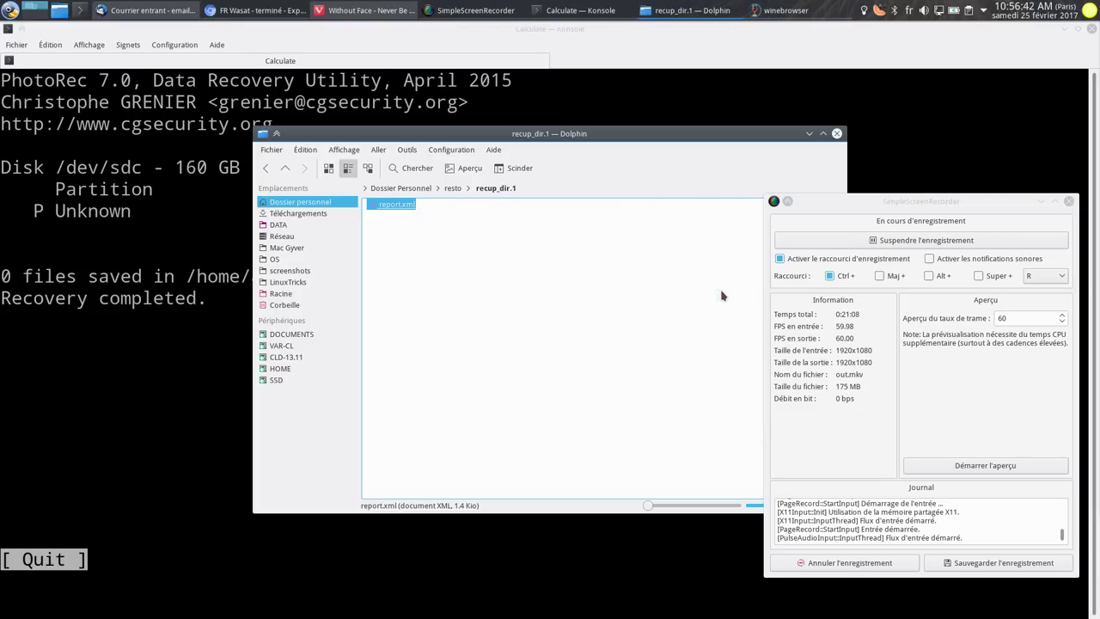
Step: Open report.xml with KWrite and enlarge the editor window to examine PhotoRec's report
right_click(394, 207)
mouse_move(602, 282)
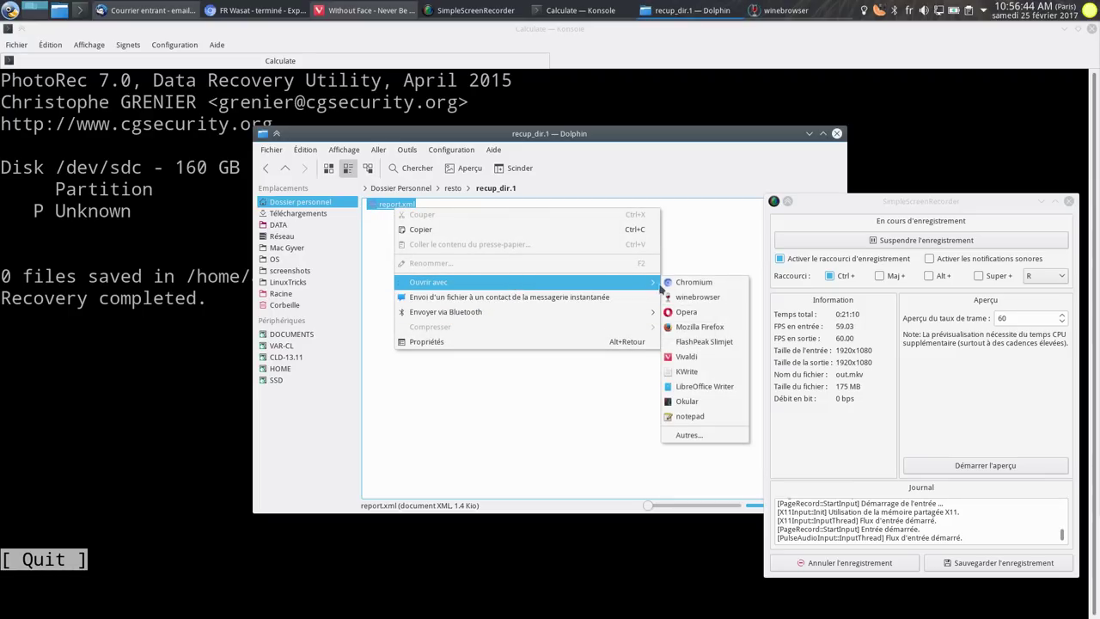
left_click(694, 374)
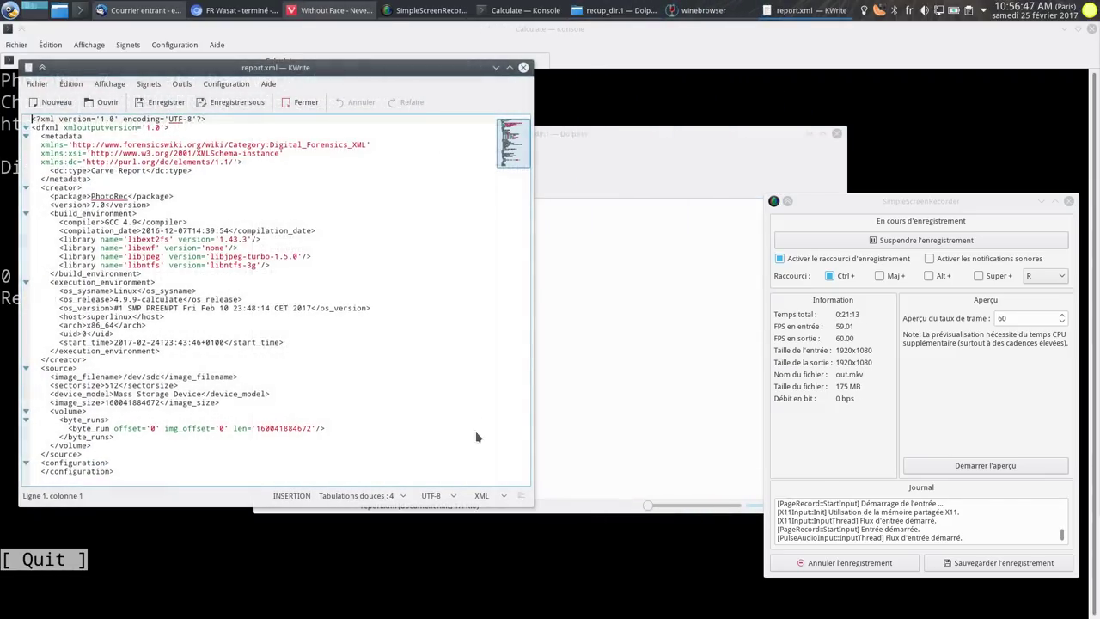
left_click_drag(533, 507, 717, 602)
left_click(154, 282)
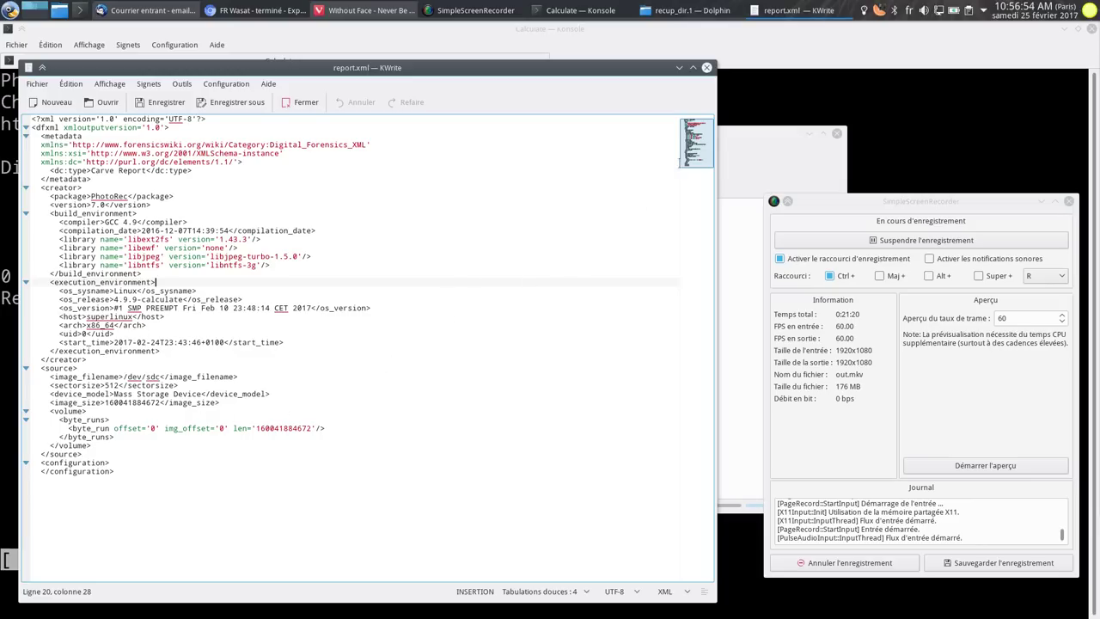
Step: Close the report, go back up to the resto folder to check it, and close the file manager
left_click(706, 67)
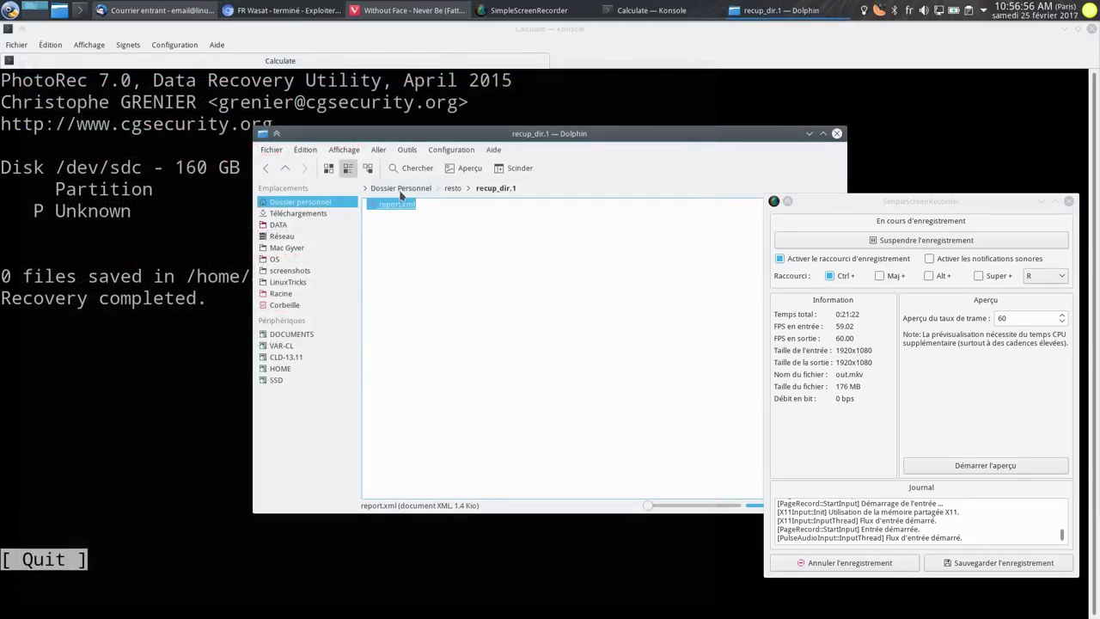
left_click(453, 189)
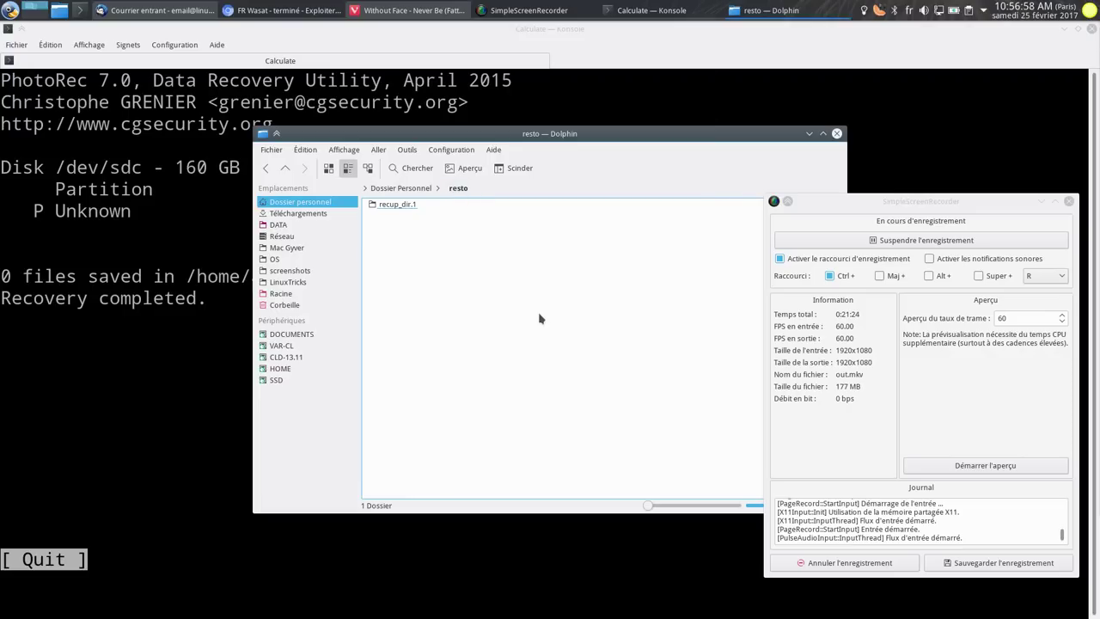
left_click(837, 133)
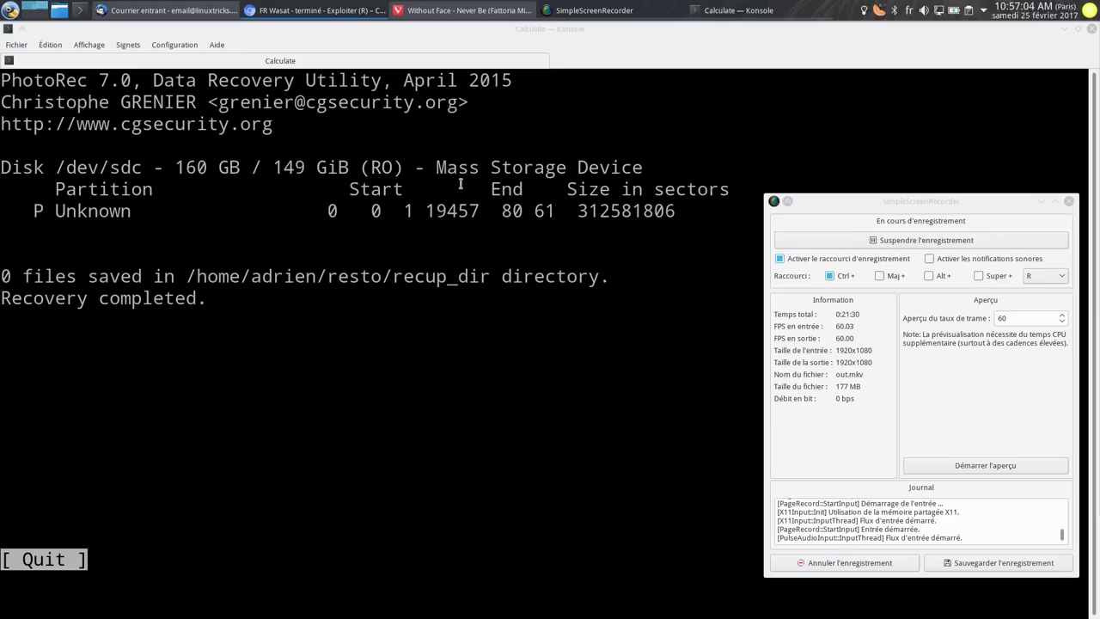
Step: Quit PhotoRec completely from the finished recovery screen and return to the root shell prompt
left_click(494, 178)
key("Return")
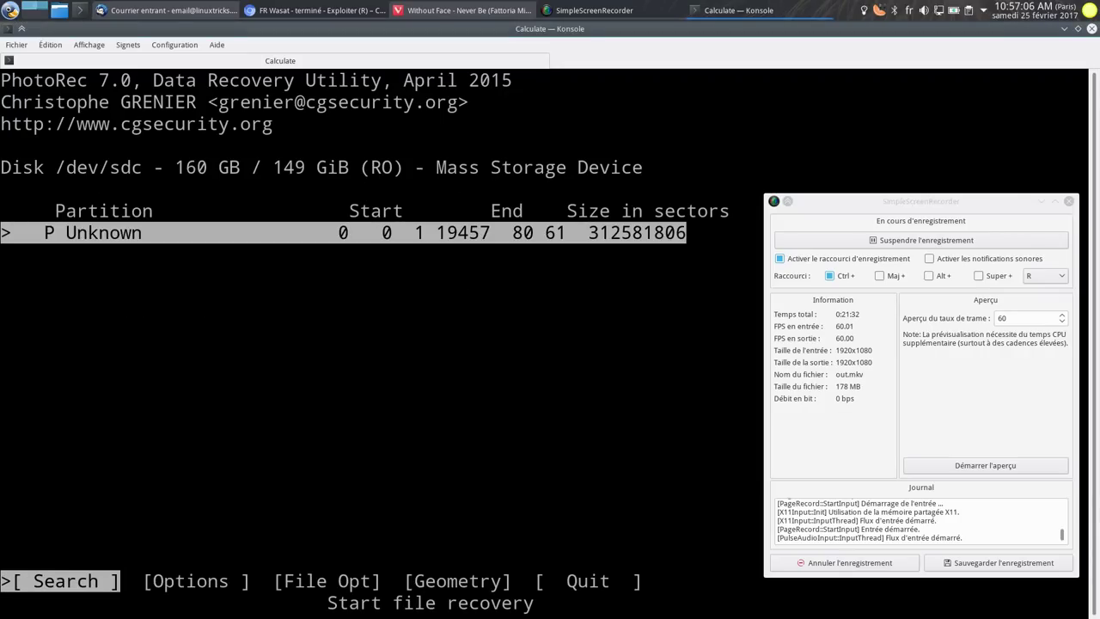
key("Right")
key("Right")
key("Right")
key("Right")
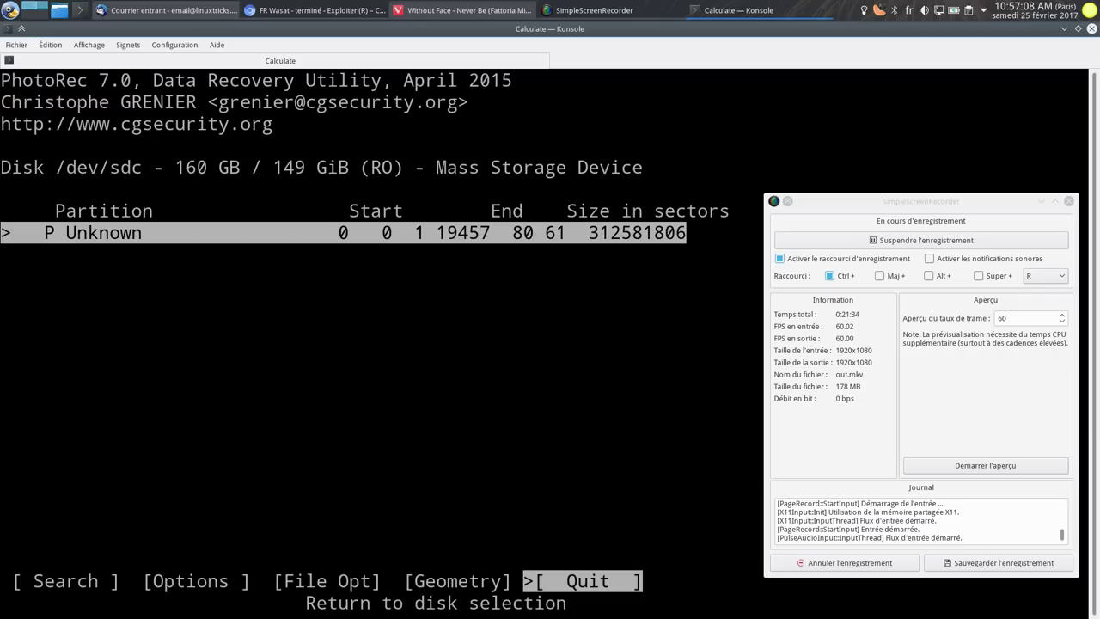
key("Return")
key("Right")
key("Return")
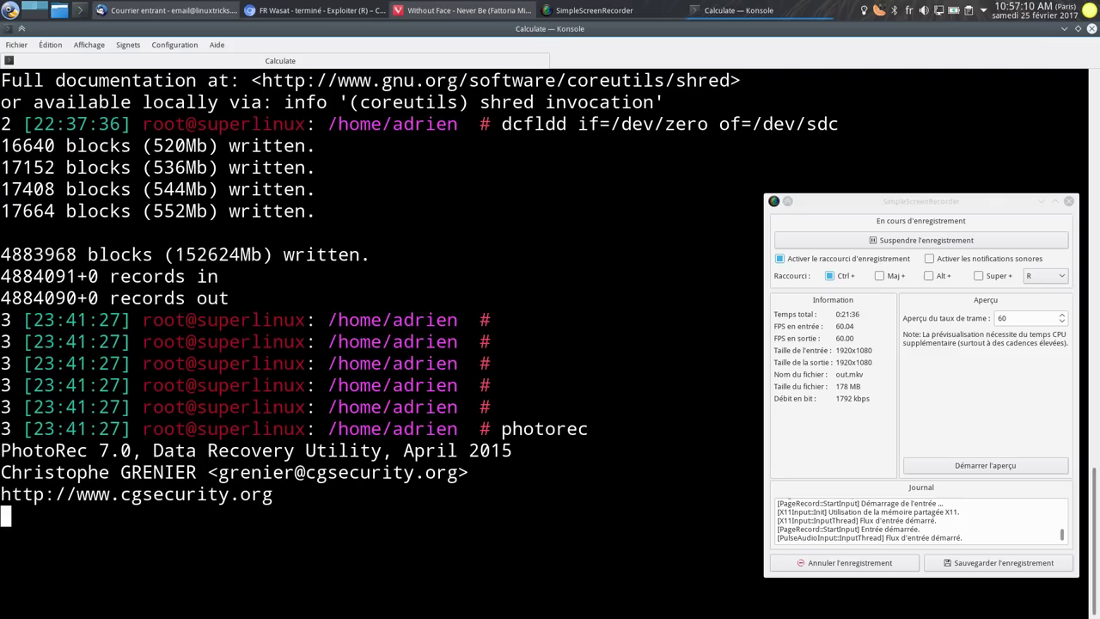
type("rm ")
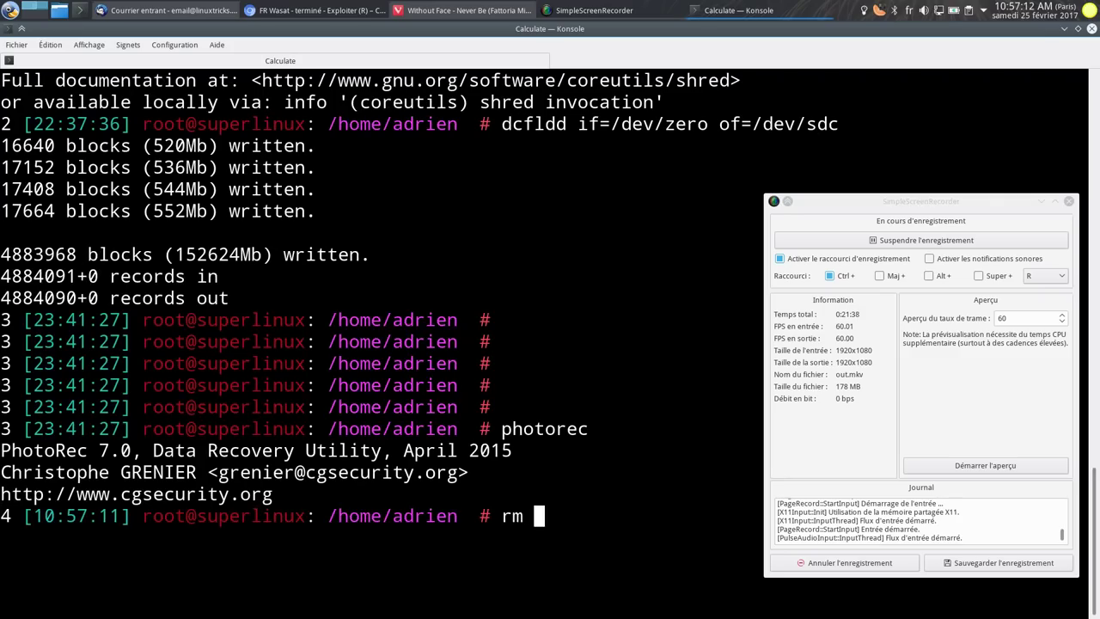
type("ph")
key("BackSpace")
key("BackSpace")
key("BackSpace")
key("BackSpace")
key("BackSpace")
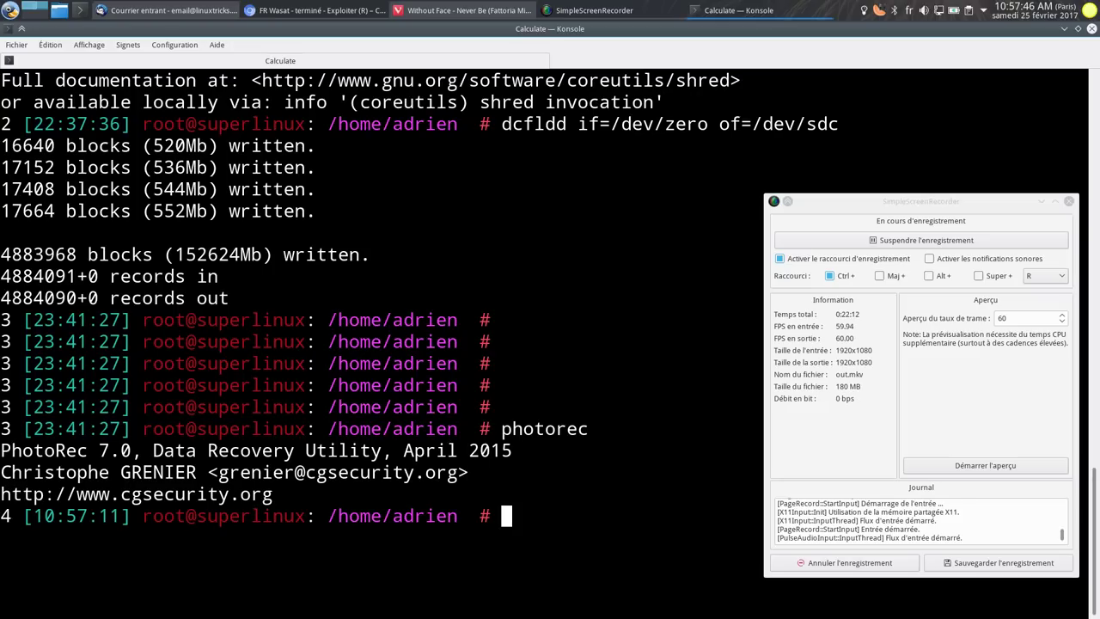
Step: Leave the root shell with exit and end the user session to close the terminal
type("e")
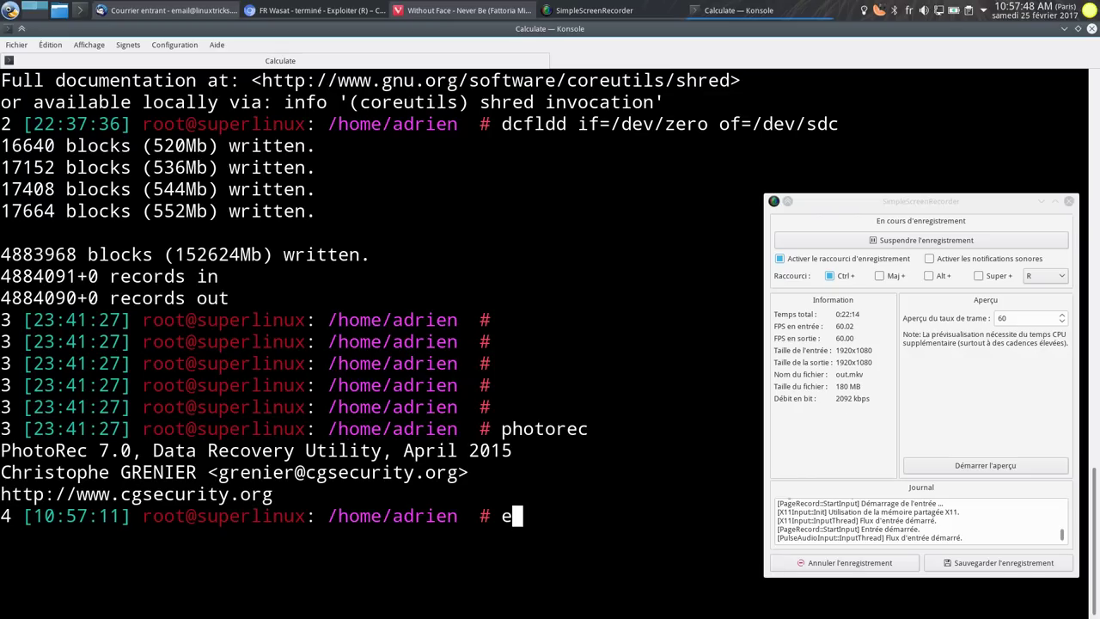
type("xit")
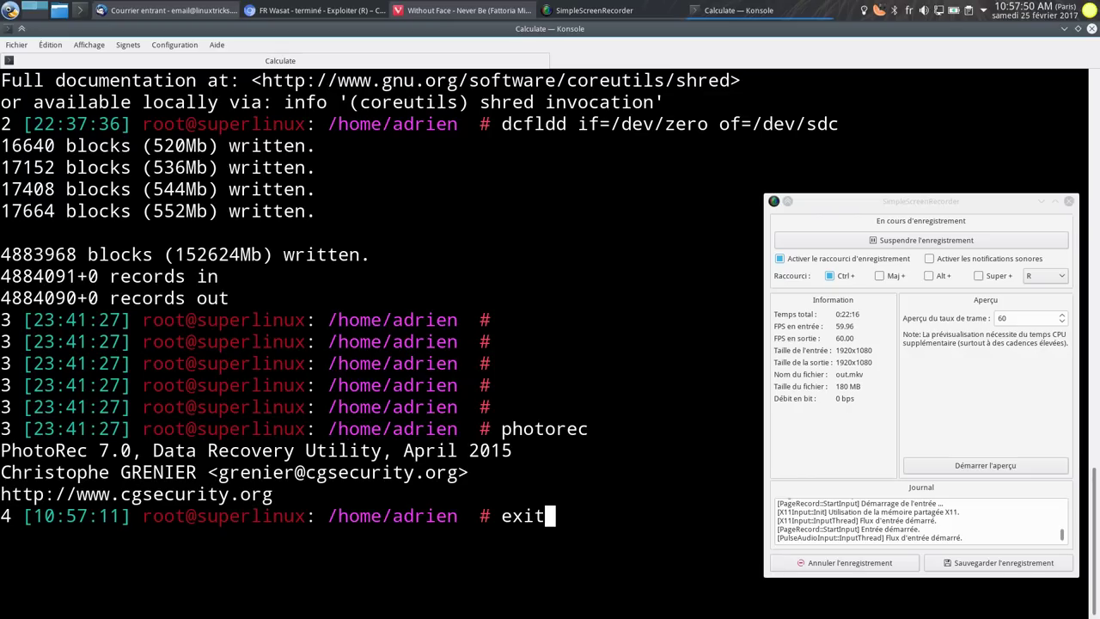
key("Return")
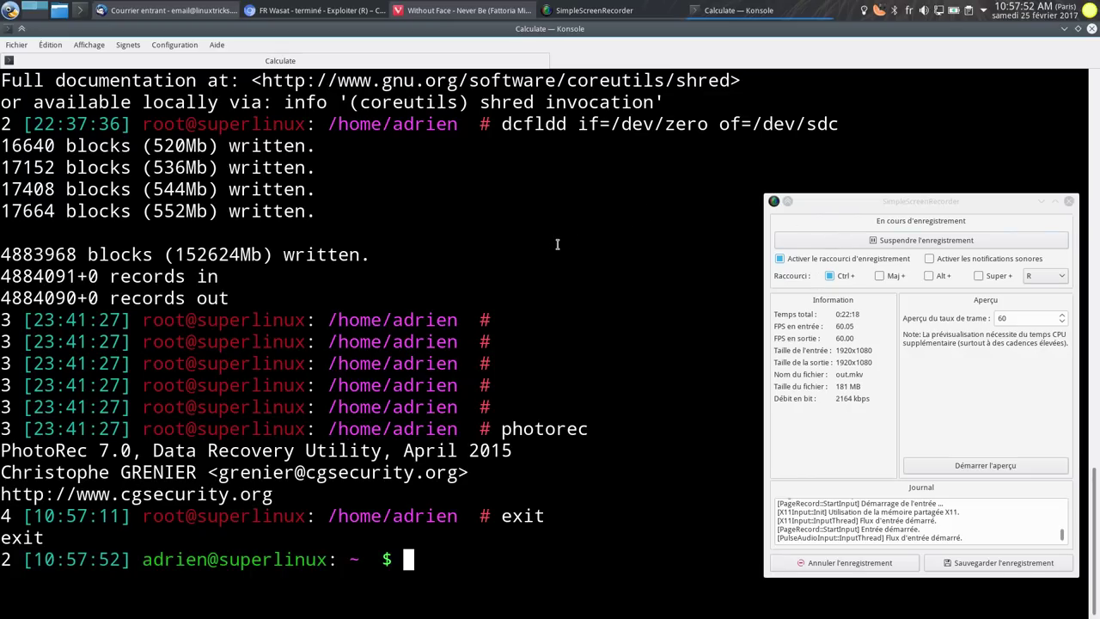
key("ctrl+d")
Step: Move the SimpleScreenRecorder window aside, switch to the Vivaldi browser and review the Comptoir Sécu secure-erasure article down to its disk-wiping recommendations
left_click_drag(891, 202, 414, 80)
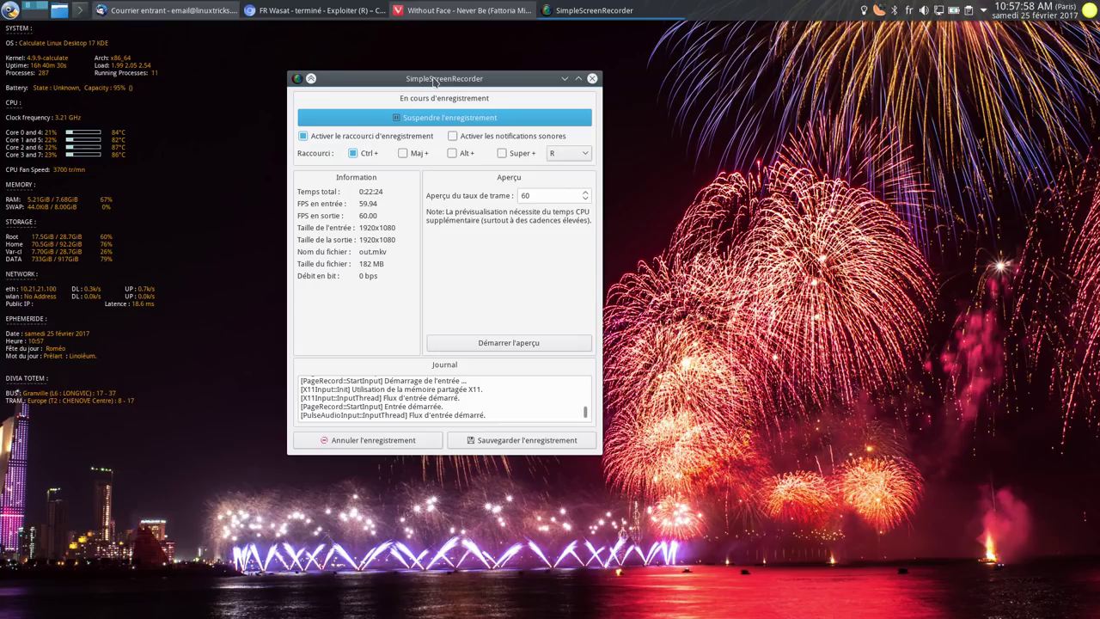
left_click_drag(443, 82, 916, 76)
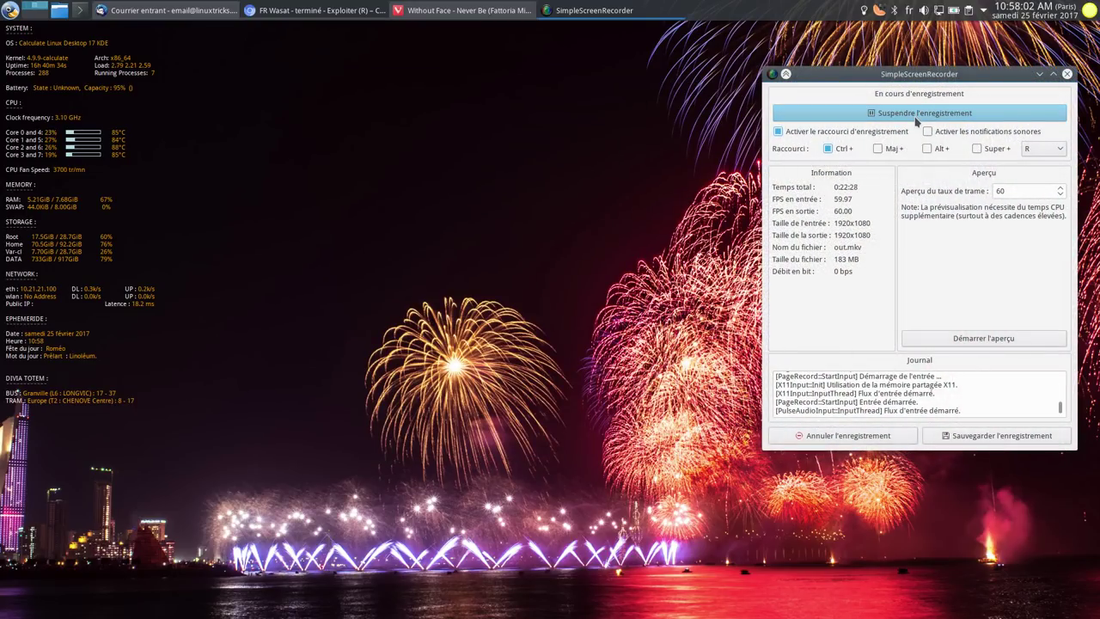
left_click(464, 10)
scroll(514, 338, "down", 2)
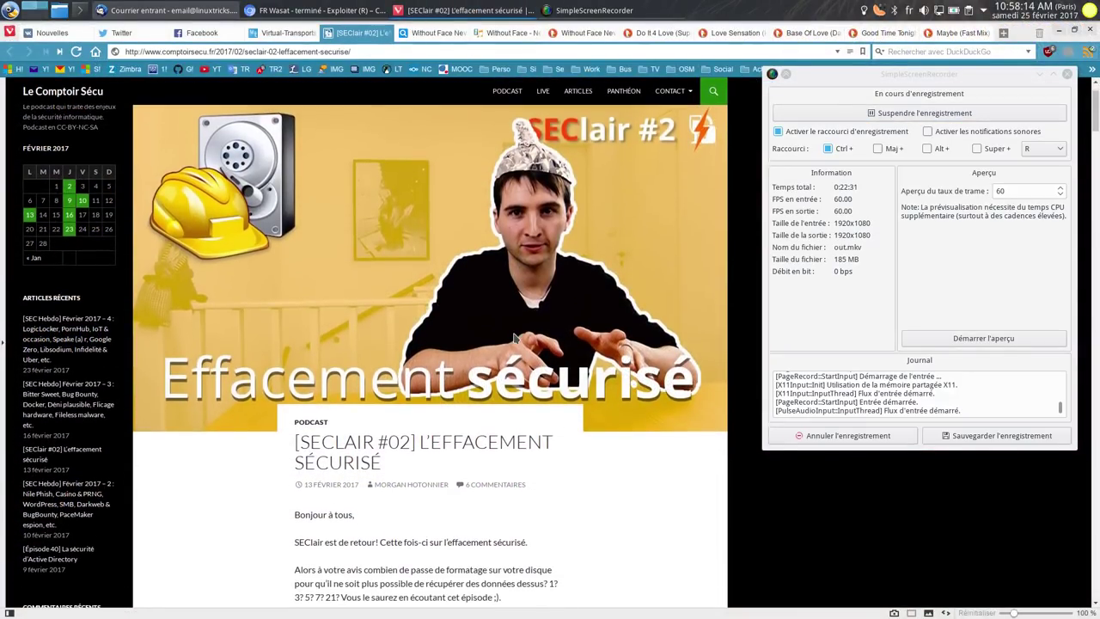
scroll(514, 337, "down", 6)
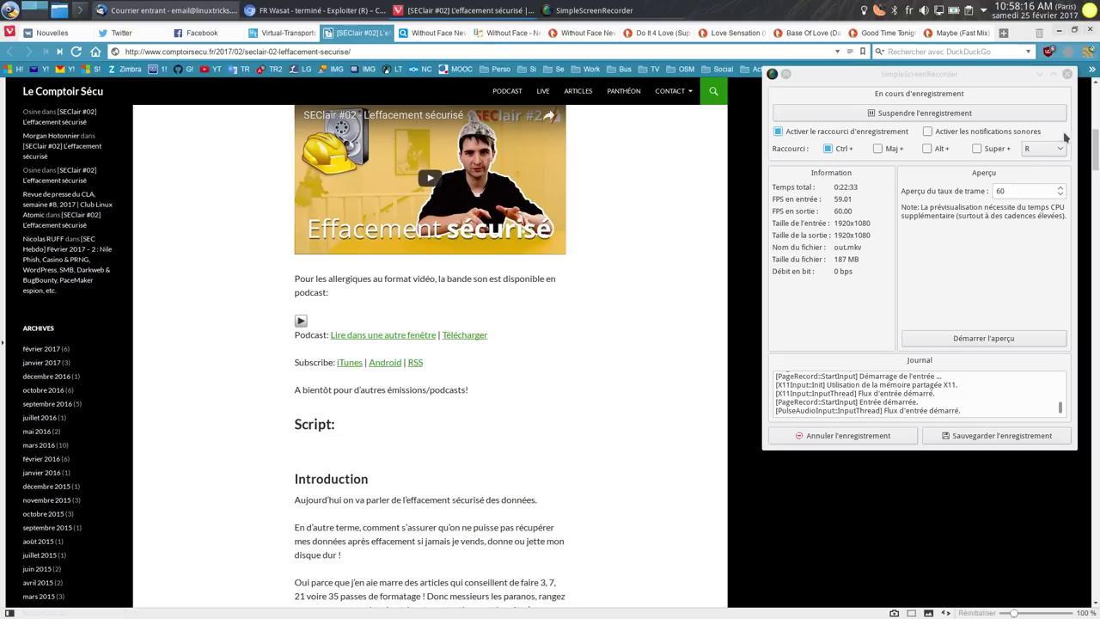
left_click_drag(1094, 148, 1079, 367)
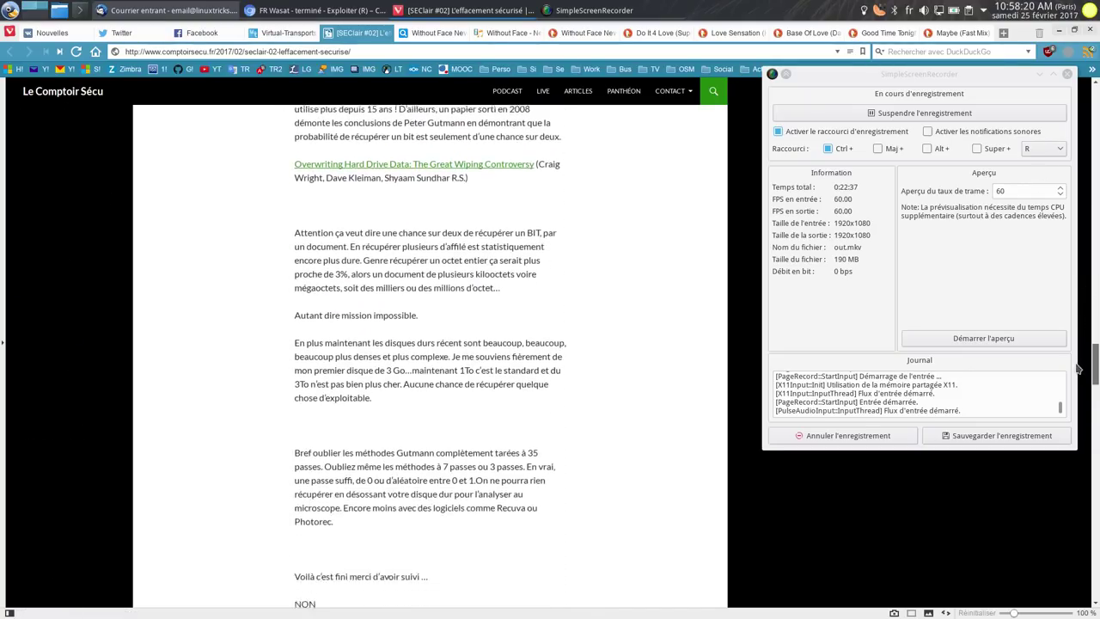
scroll(1079, 367, "down", 5)
scroll(373, 233, "down", 10)
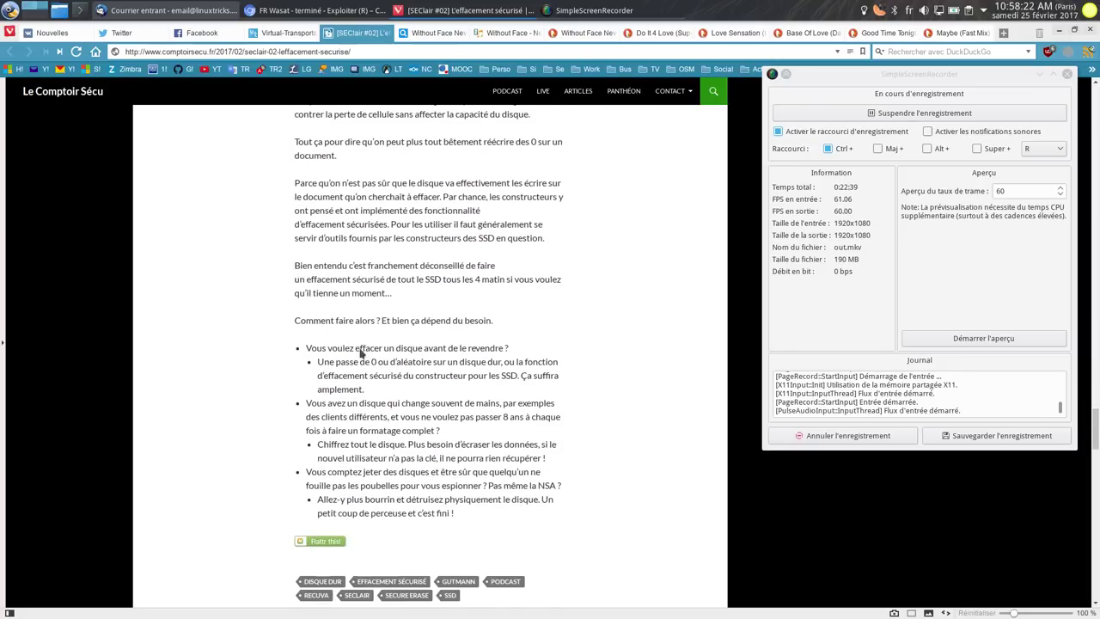
scroll(357, 326, "down", 3)
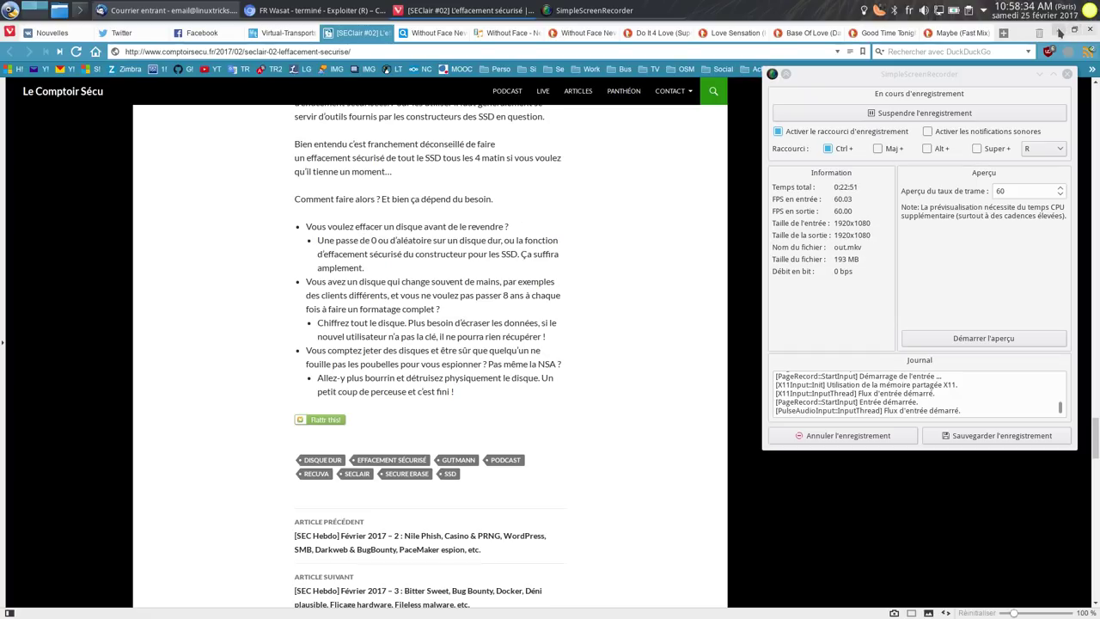
Step: Minimize the browser and move the SimpleScreenRecorder window to the middle of the desktop
left_click(1059, 32)
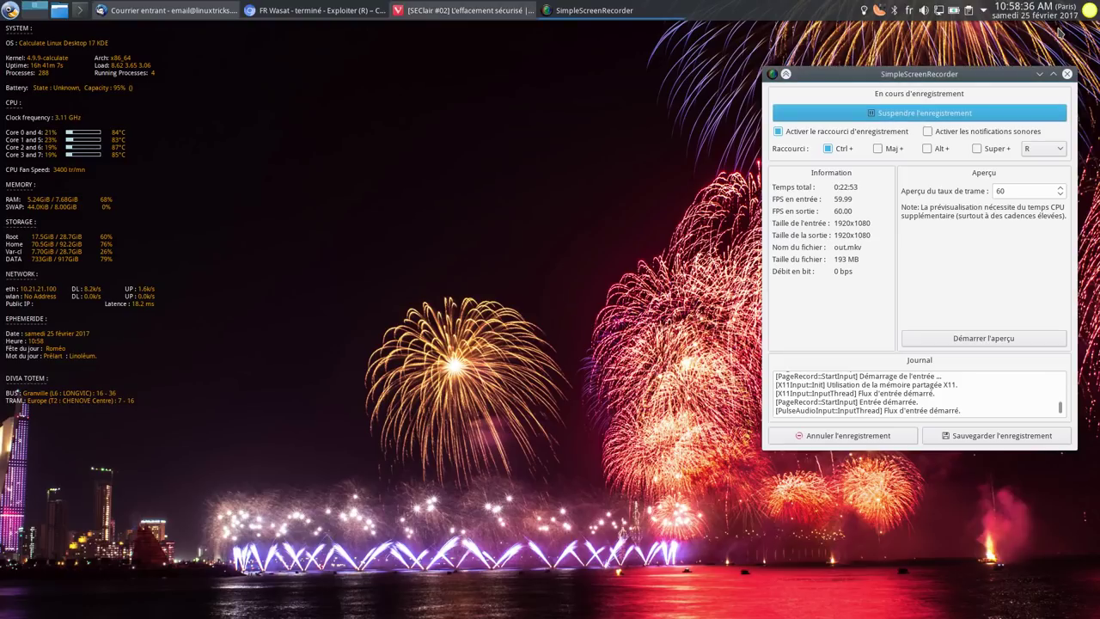
left_click_drag(970, 74, 608, 101)
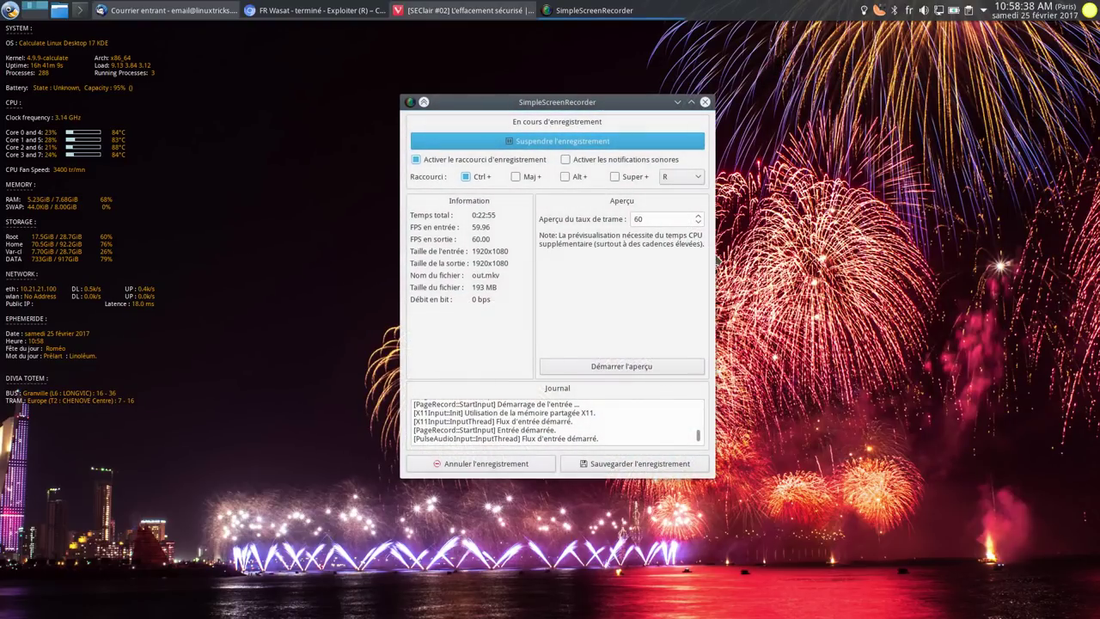